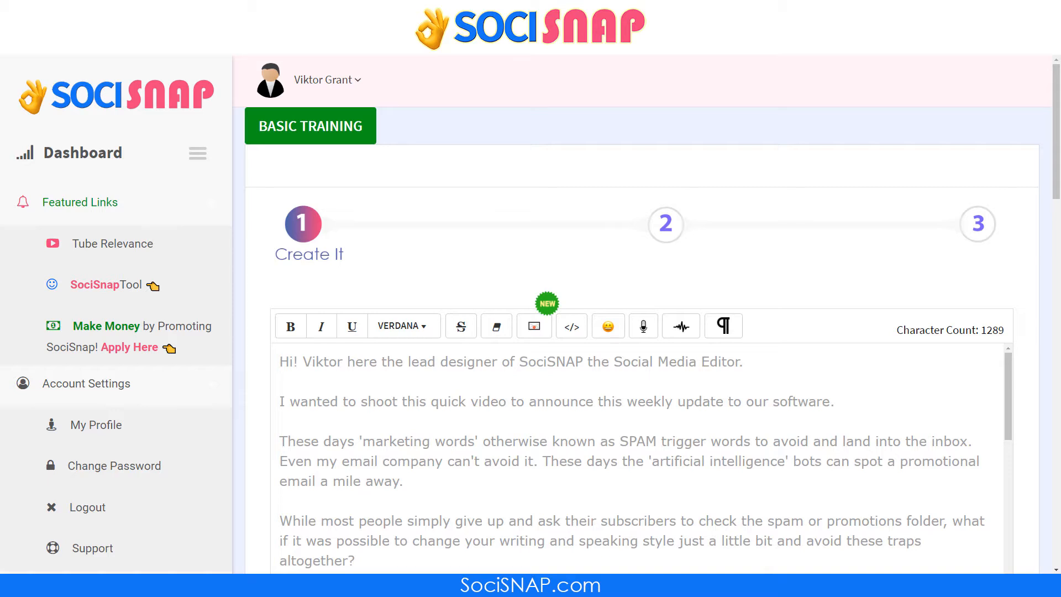
- Highlight the spam trigger words in the video script and look through the marked words from start to end
click(533, 327)
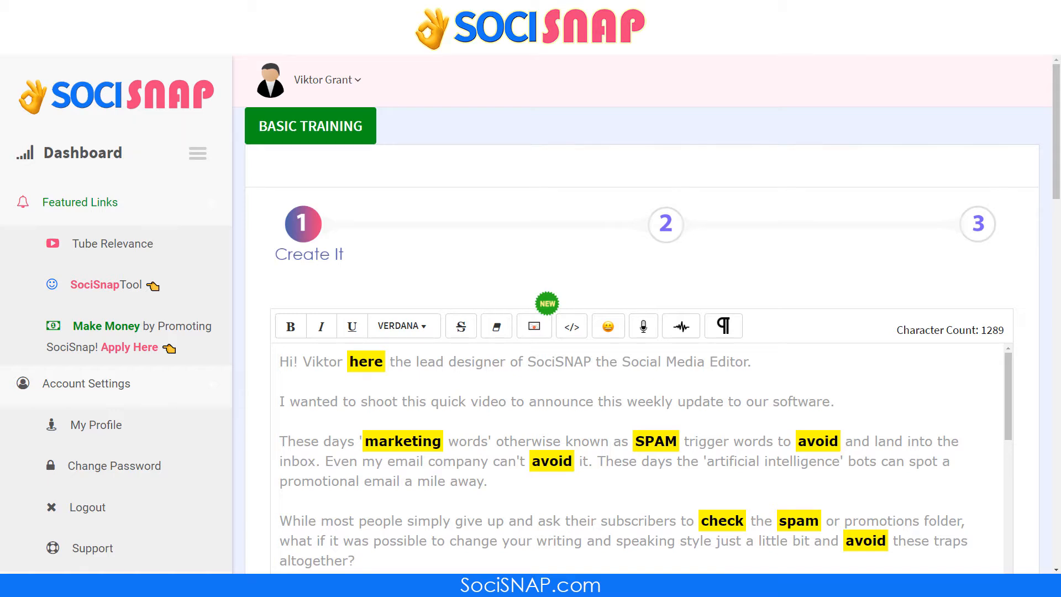
scroll(481, 398, down, 10)
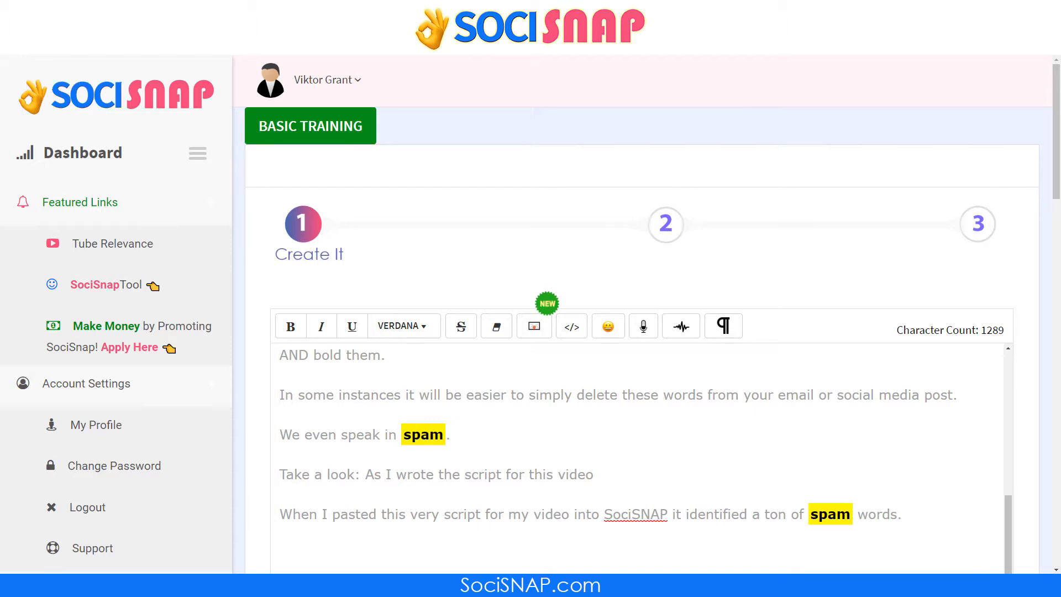
scroll(474, 401, up, 10)
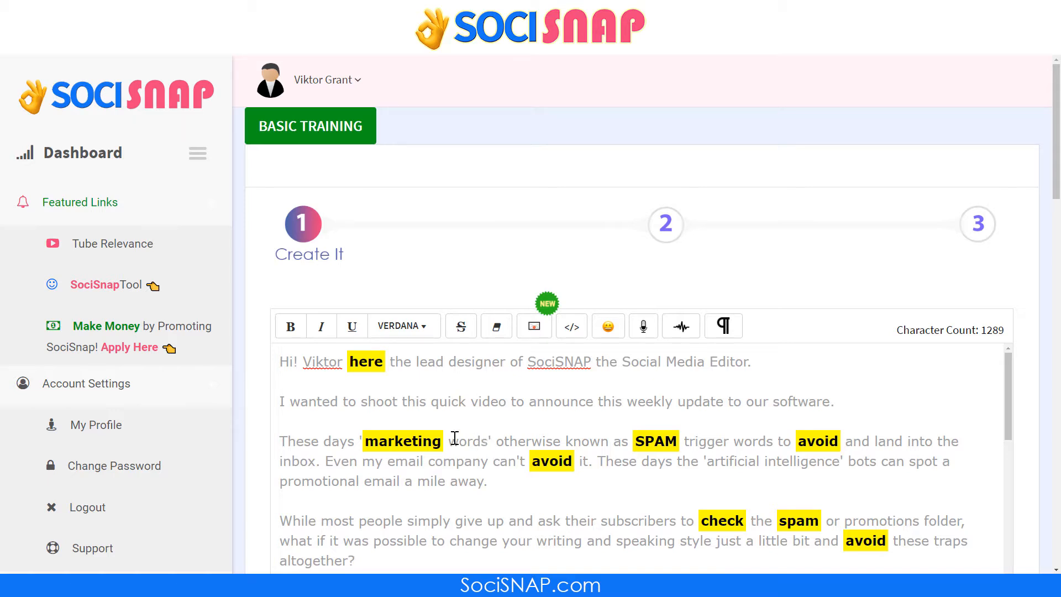
click(392, 361)
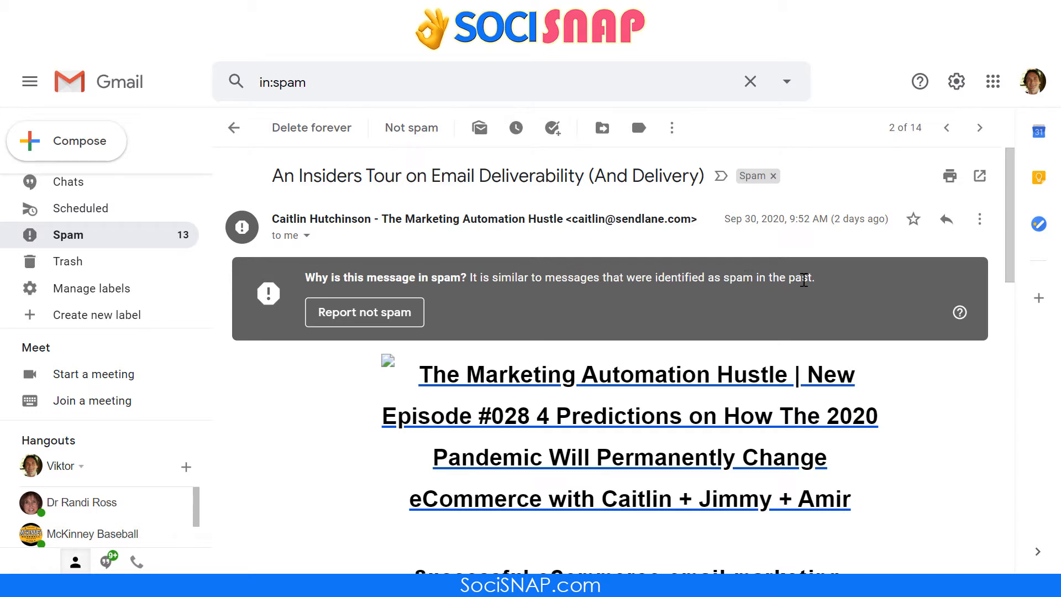
- In Gmail, open the help article explaining the spam notice and read how to mark or unmark emails as spam
click(959, 312)
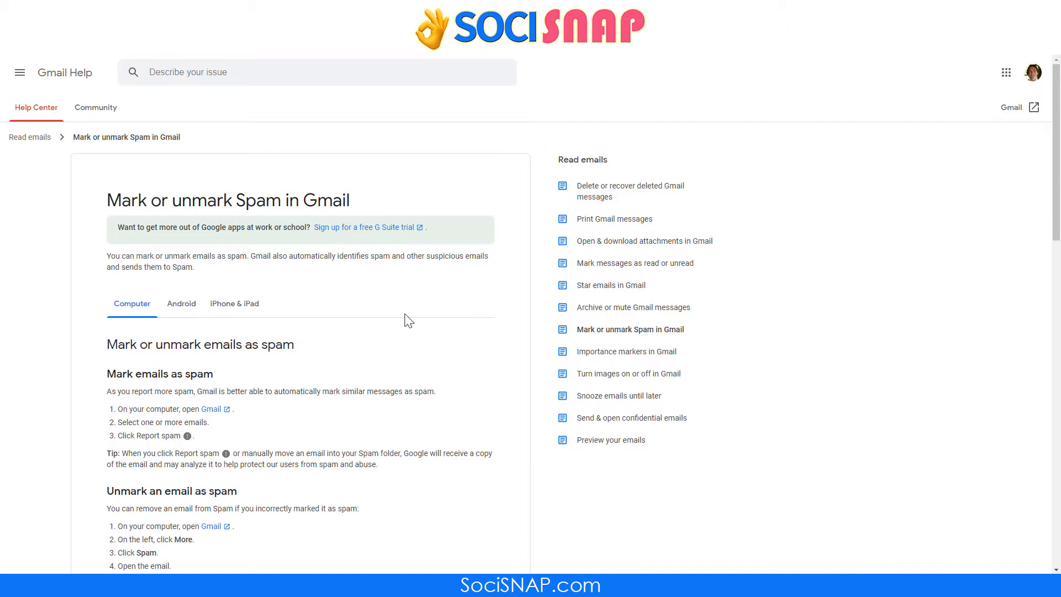
key(ctrl+plus)
key(ctrl+plus)
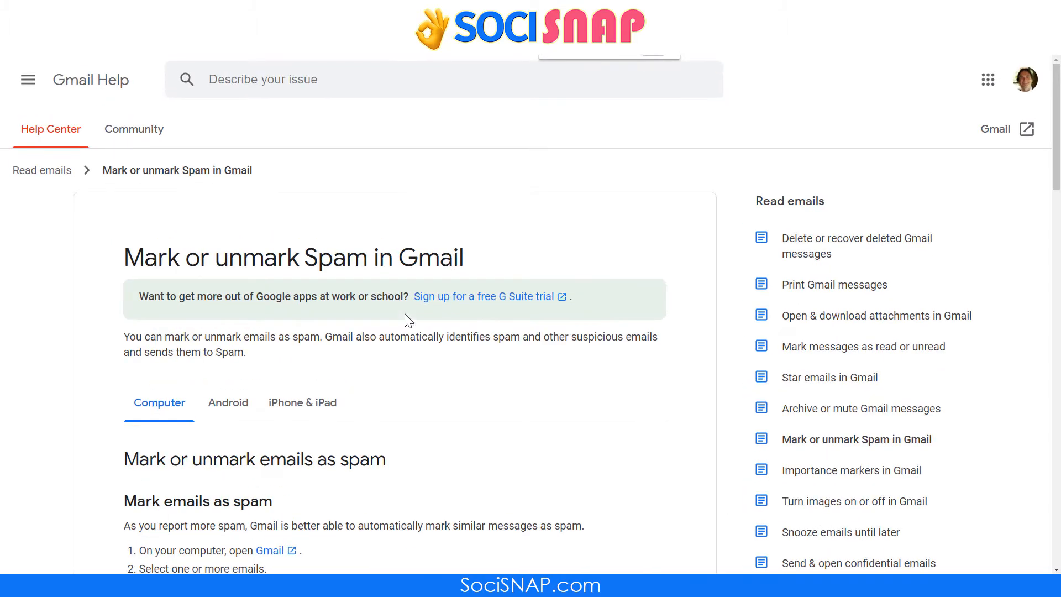
scroll(497, 359, down, 5)
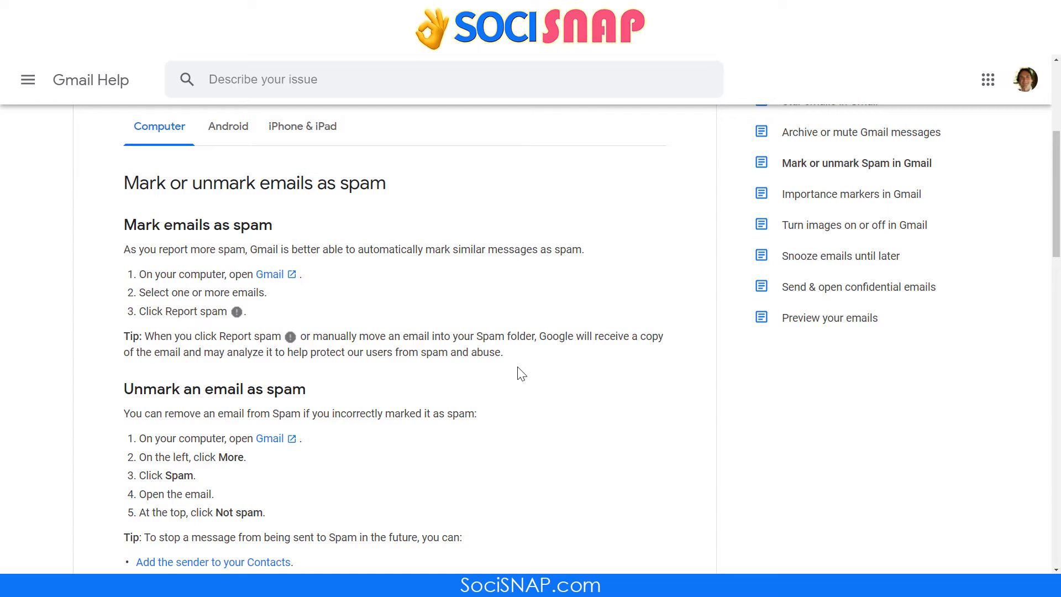
scroll(521, 374, down, 6)
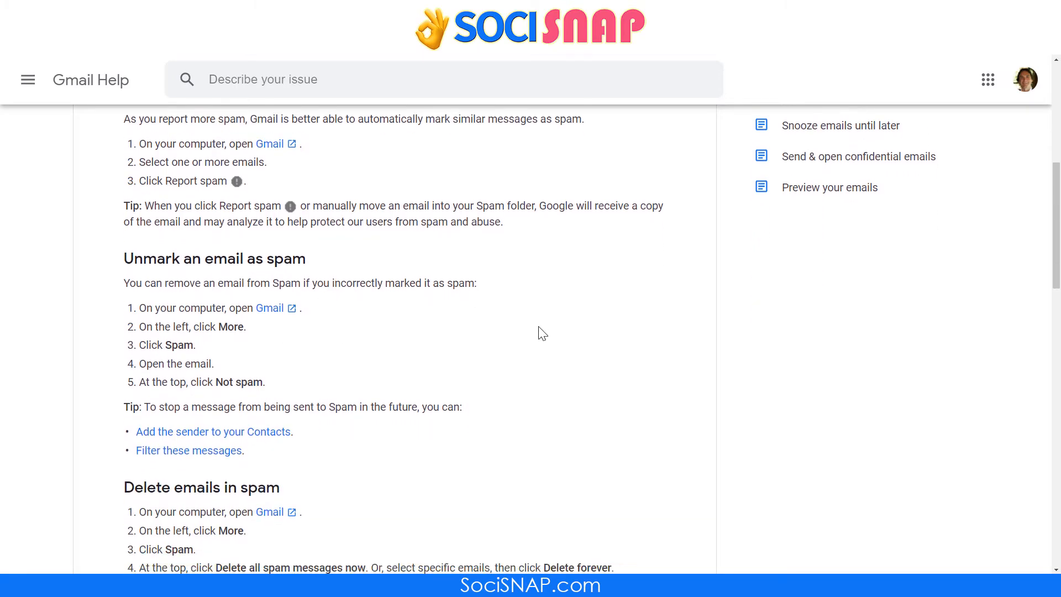
scroll(572, 330, up, 4)
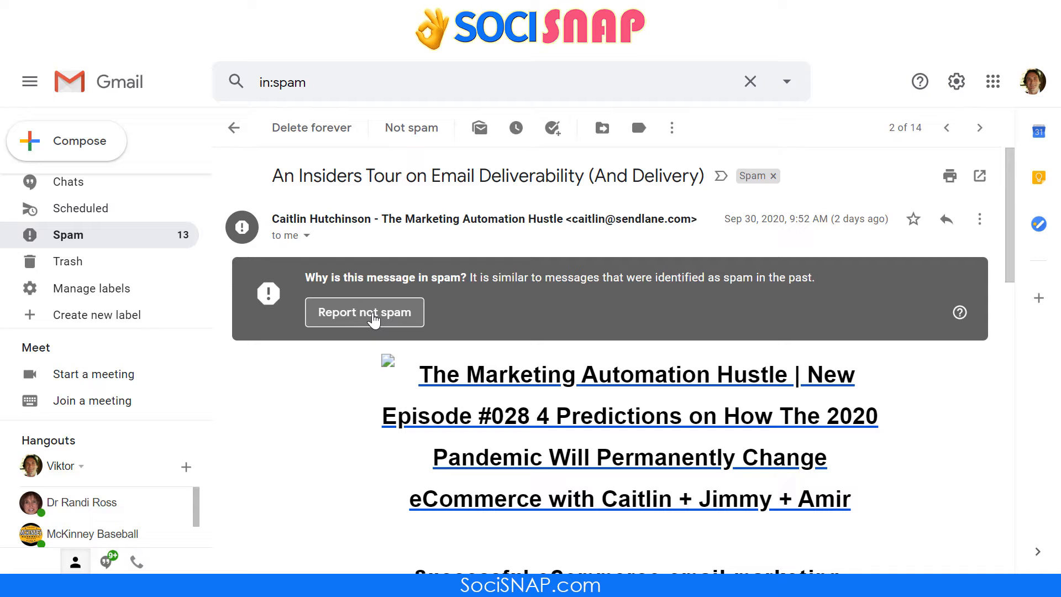
- Look over the spam-foldered email "An Insiders Tour on Email Deliverability (And Delivery)" and report it as not spam
scroll(407, 337, down, 1)
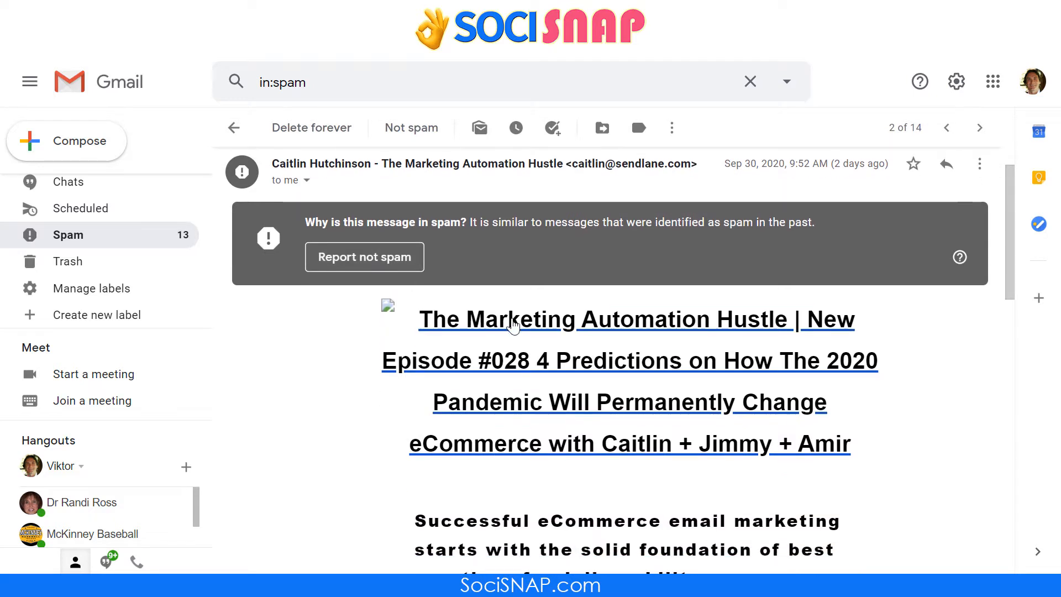
scroll(628, 396, down, 2)
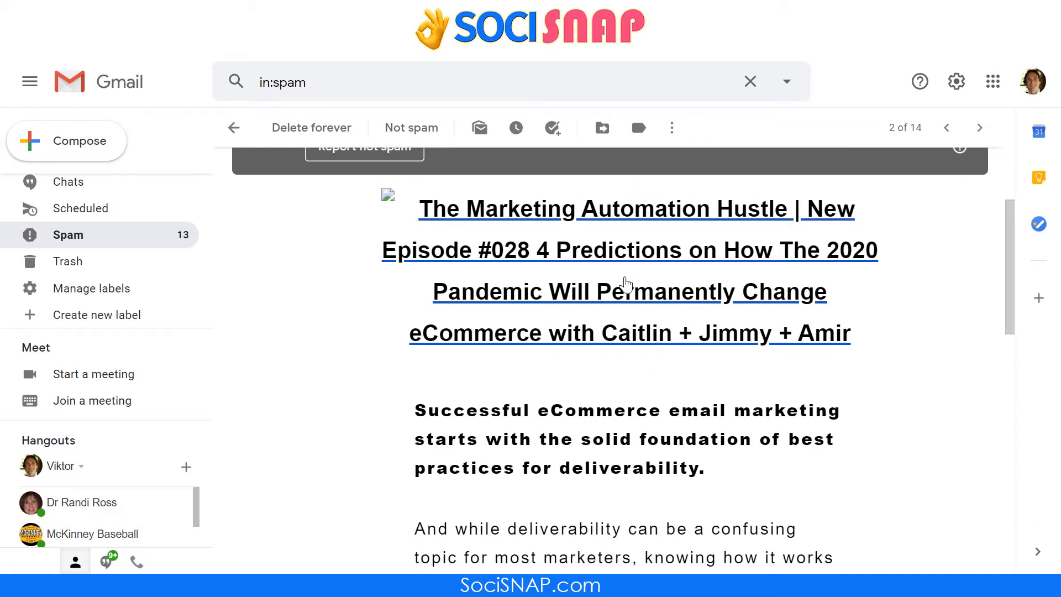
scroll(641, 293, up, 3)
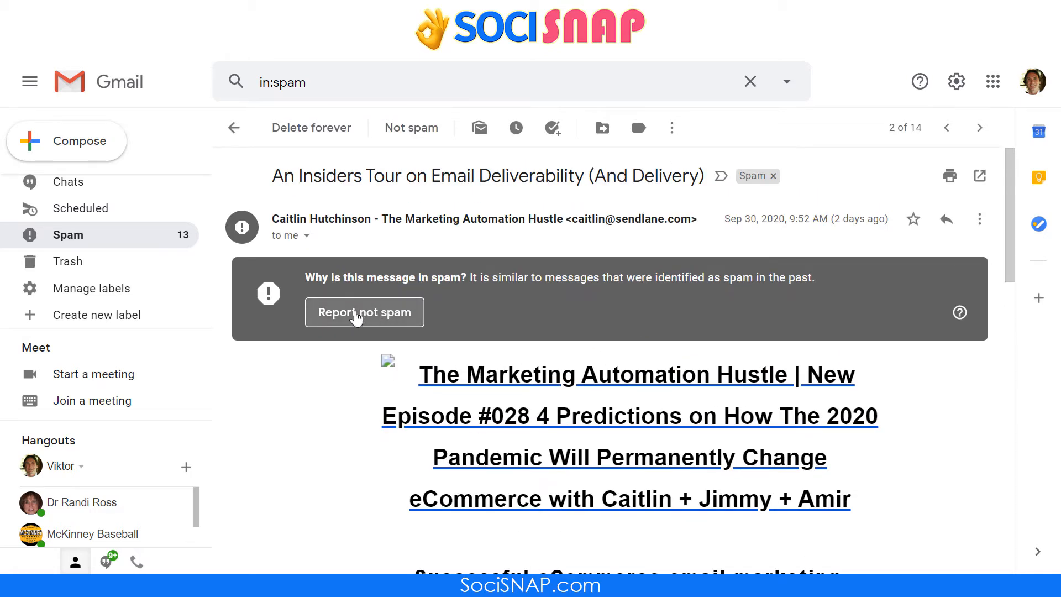
click(365, 319)
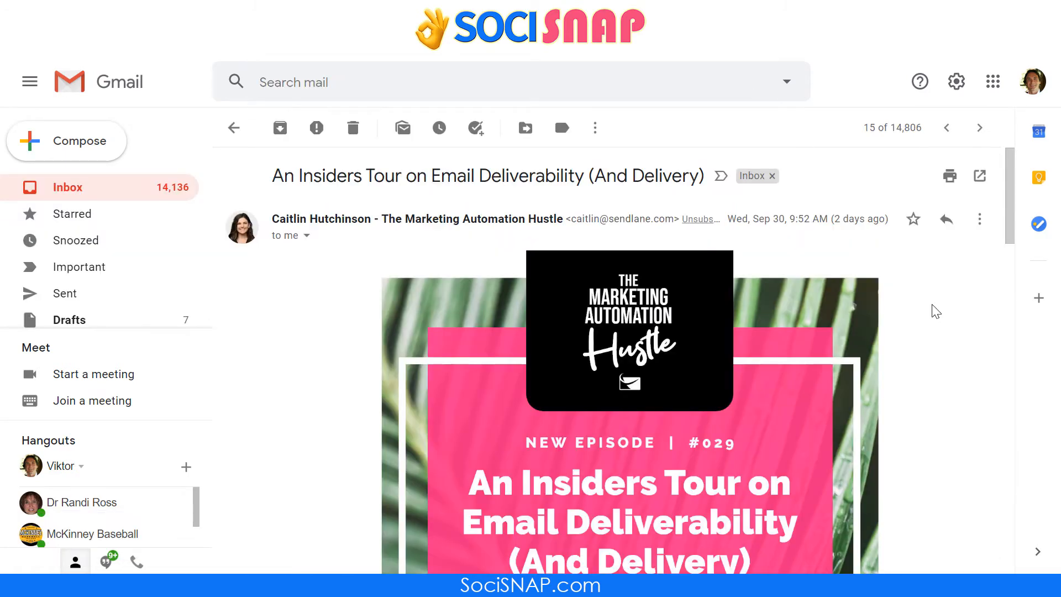
- Read through the restored email in the inbox, from its header image down to the Sendlane footer
scroll(893, 411, down, 3)
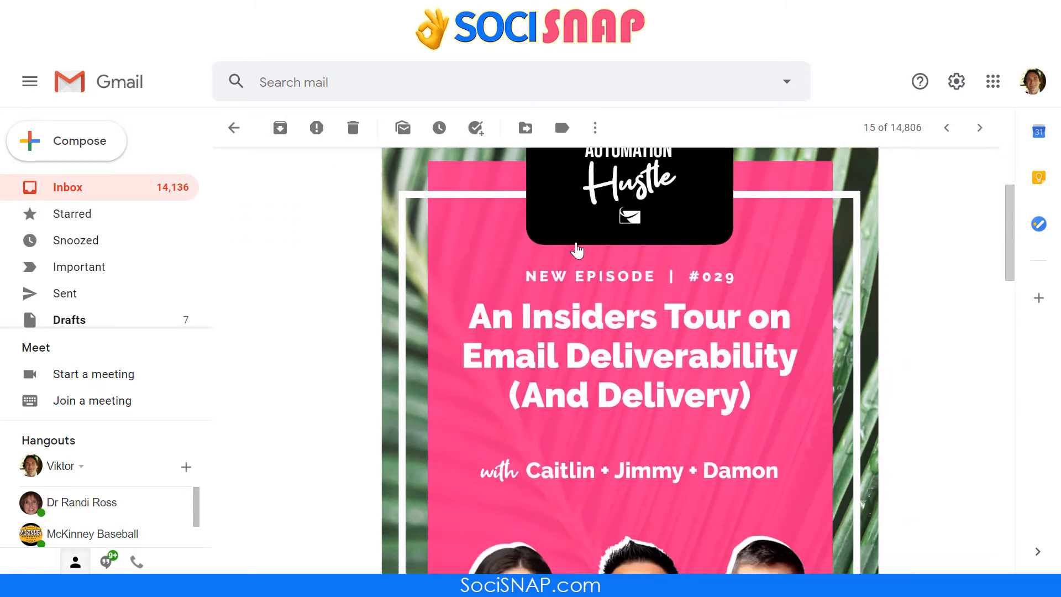
scroll(577, 251, down, 3)
scroll(576, 256, down, 1)
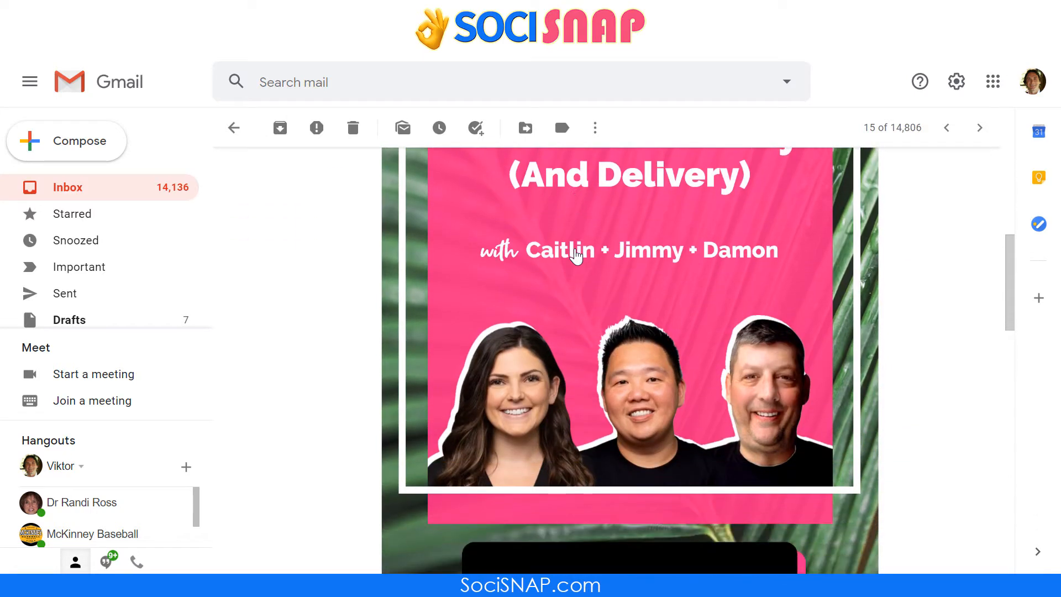
scroll(906, 365, down, 7)
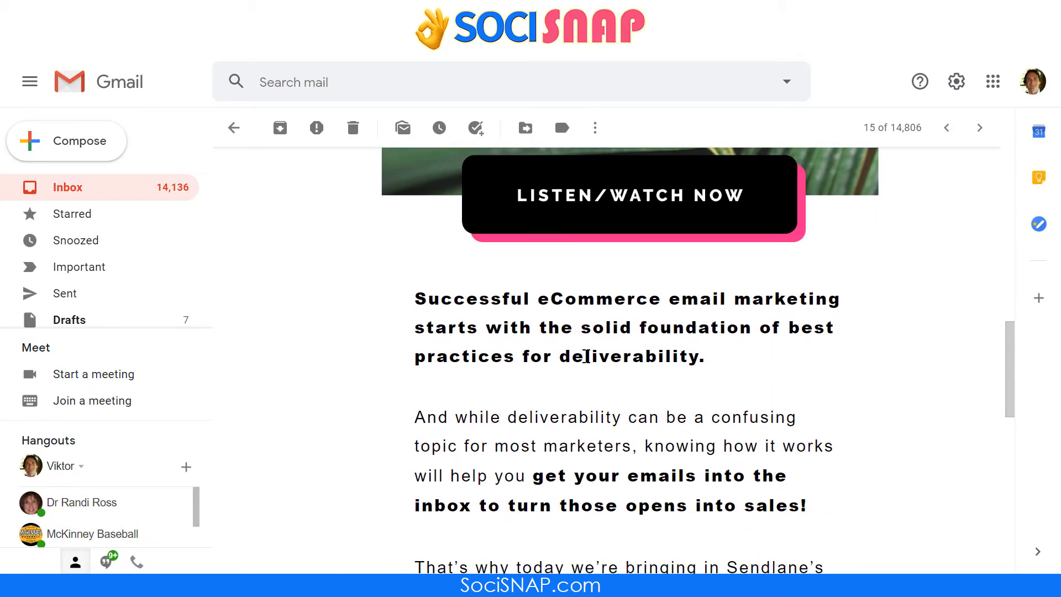
scroll(584, 299, down, 8)
scroll(849, 346, down, 3)
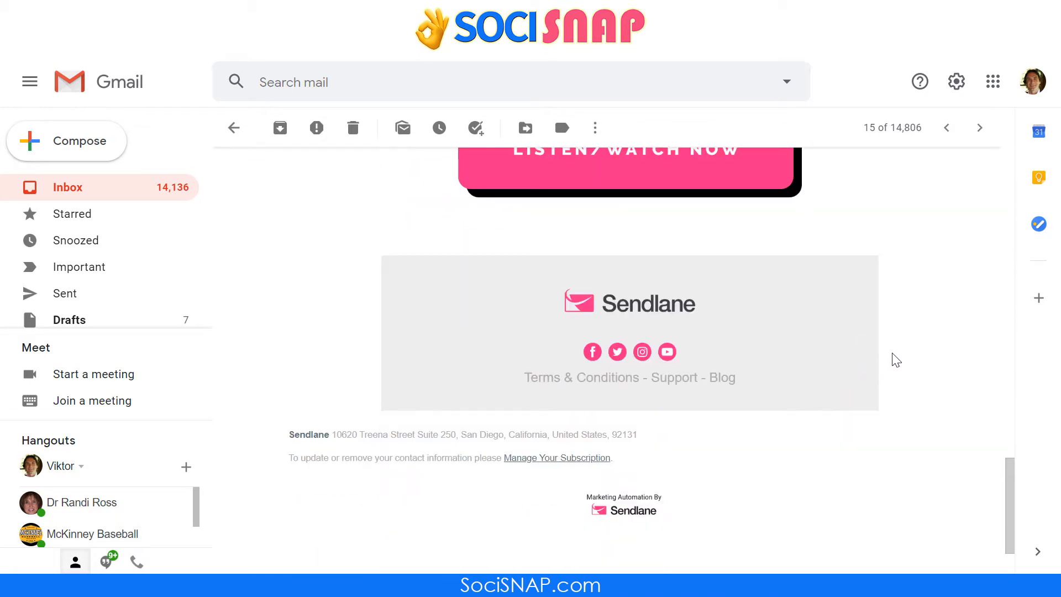
scroll(861, 414, up, 20)
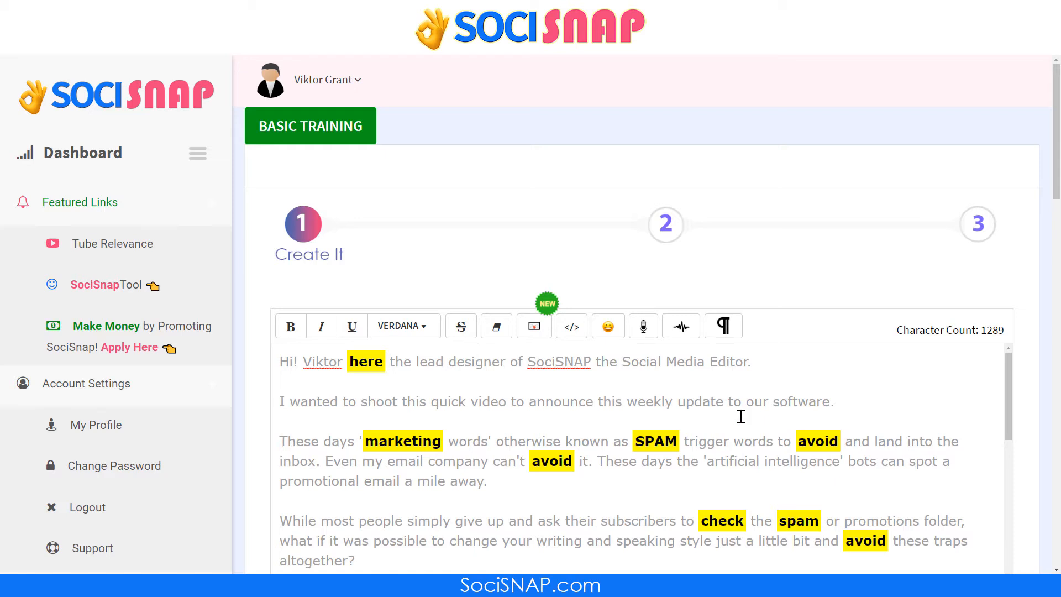
- Back in SociSNAP, load the saved text sendlane1 into the editor in place of the socispam1 script
click(536, 362)
scroll(332, 414, down, 3)
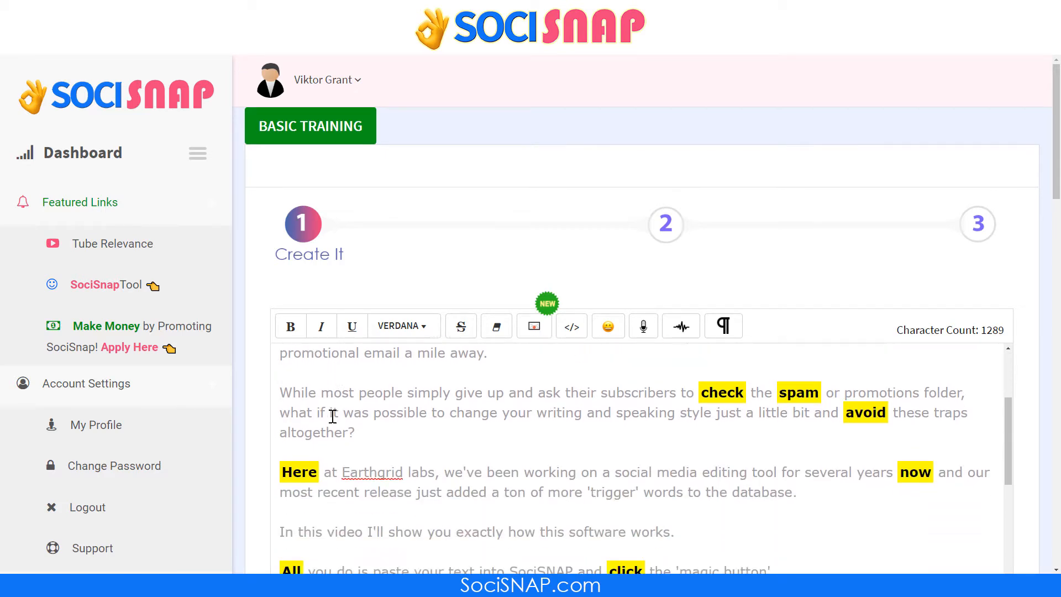
scroll(260, 389, down, 3)
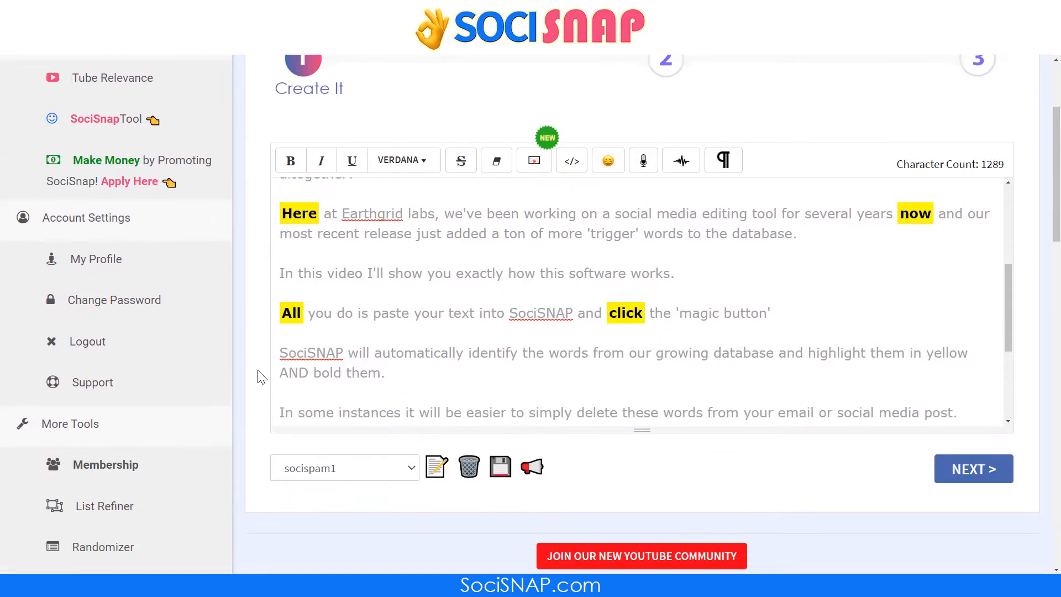
click(412, 468)
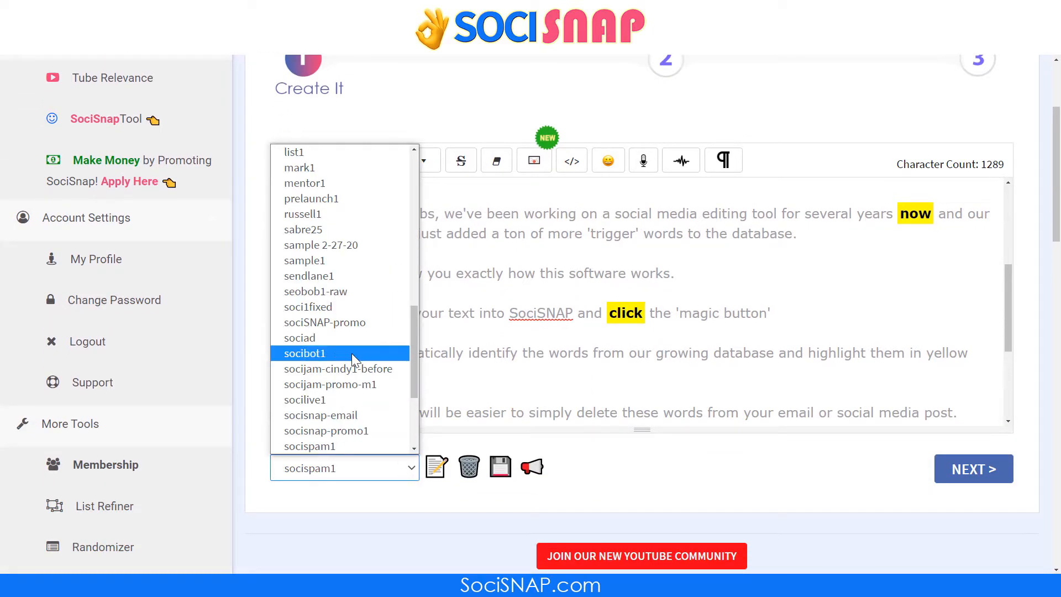
click(353, 509)
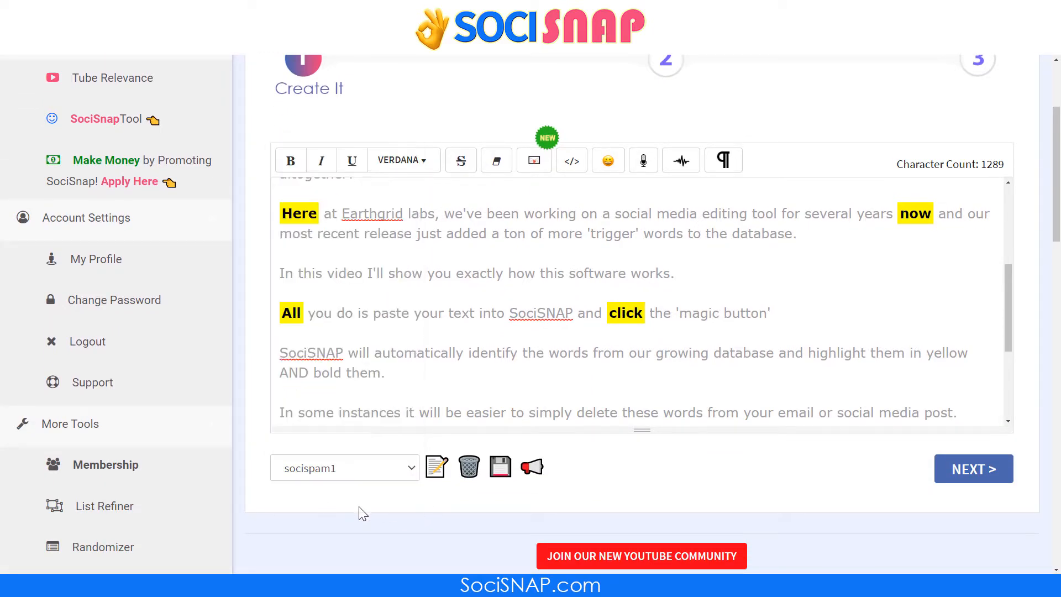
click(412, 468)
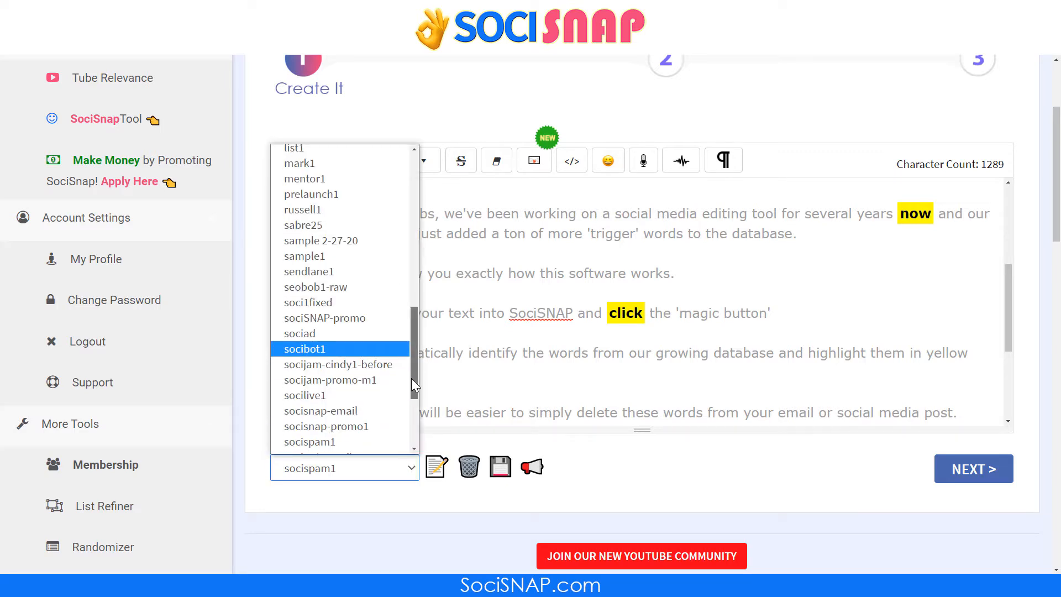
drag(412, 379, 416, 355)
click(326, 302)
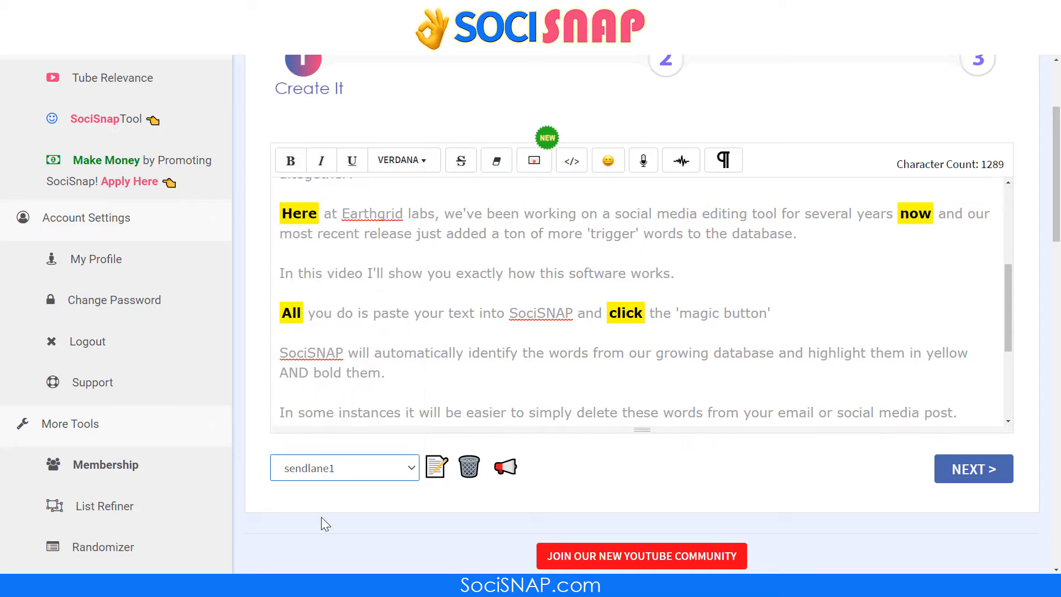
click(436, 470)
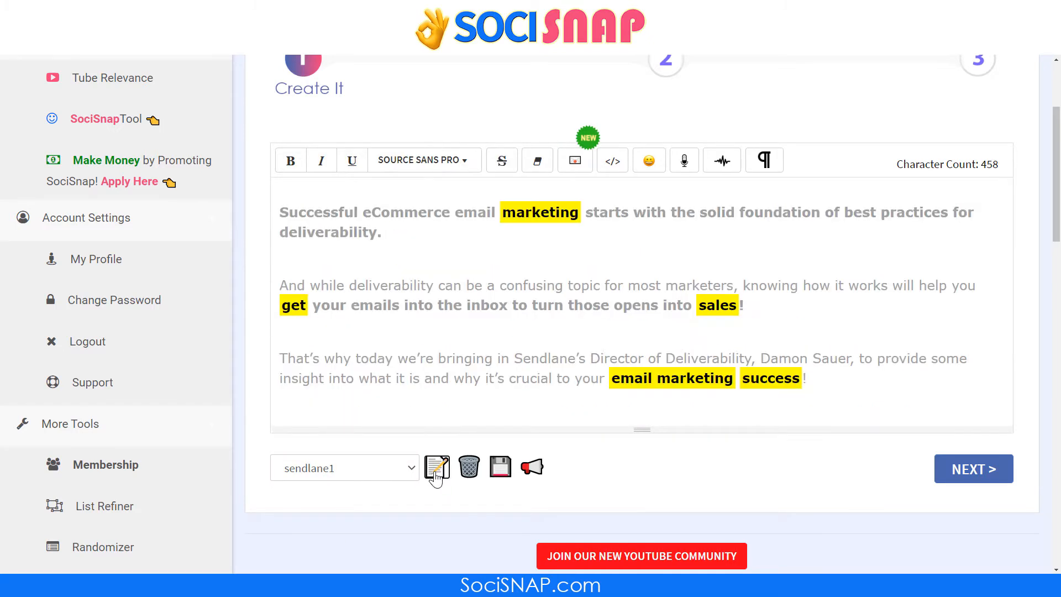
- Replace the highlighted word "sales" in the second paragraph with the suggestion "transaction" and make it plural
click(470, 331)
scroll(469, 330, up, 2)
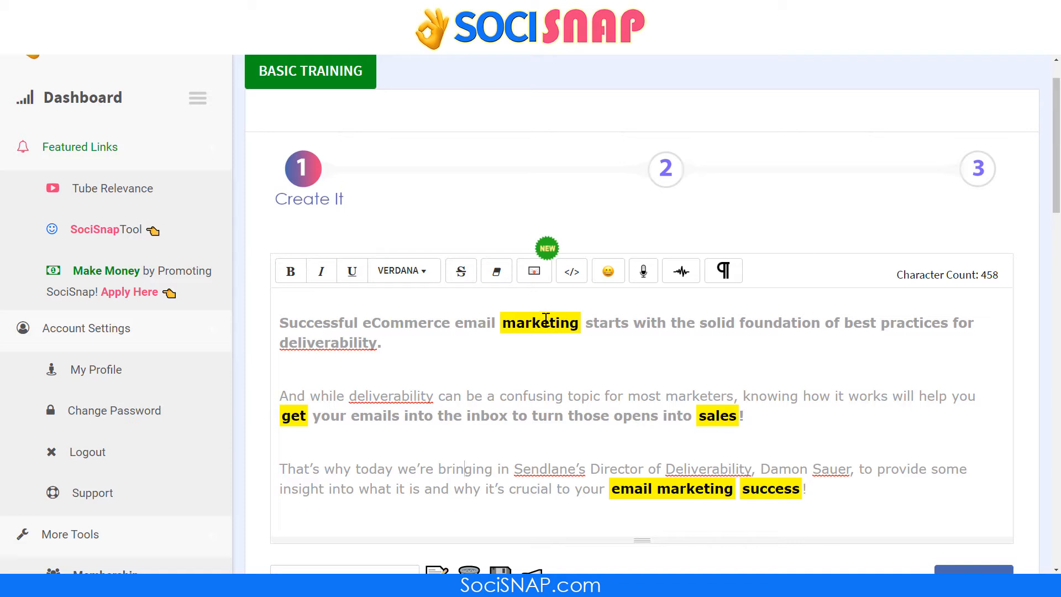
click(292, 420)
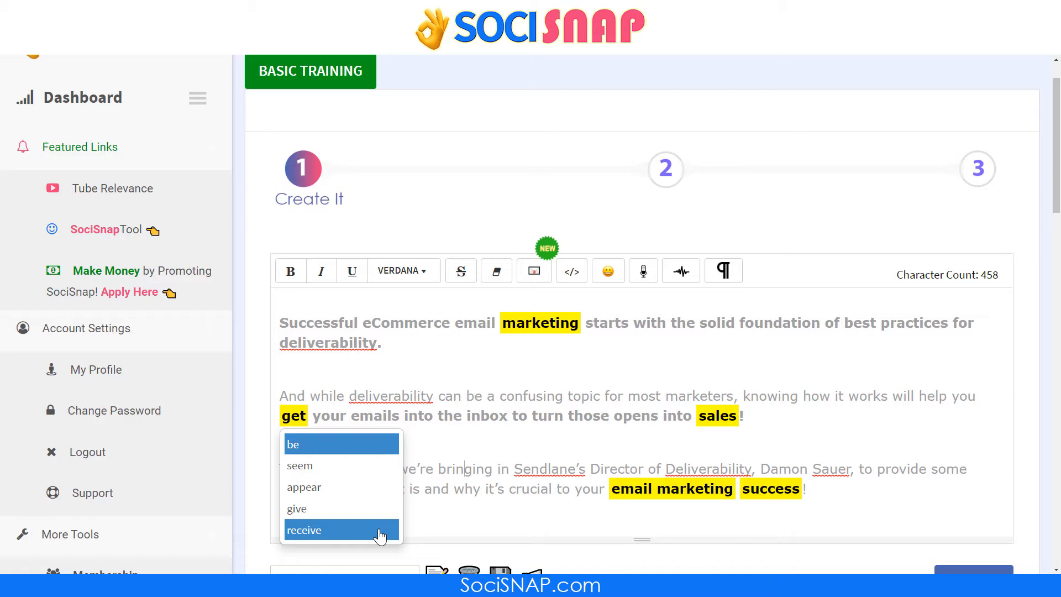
click(721, 414)
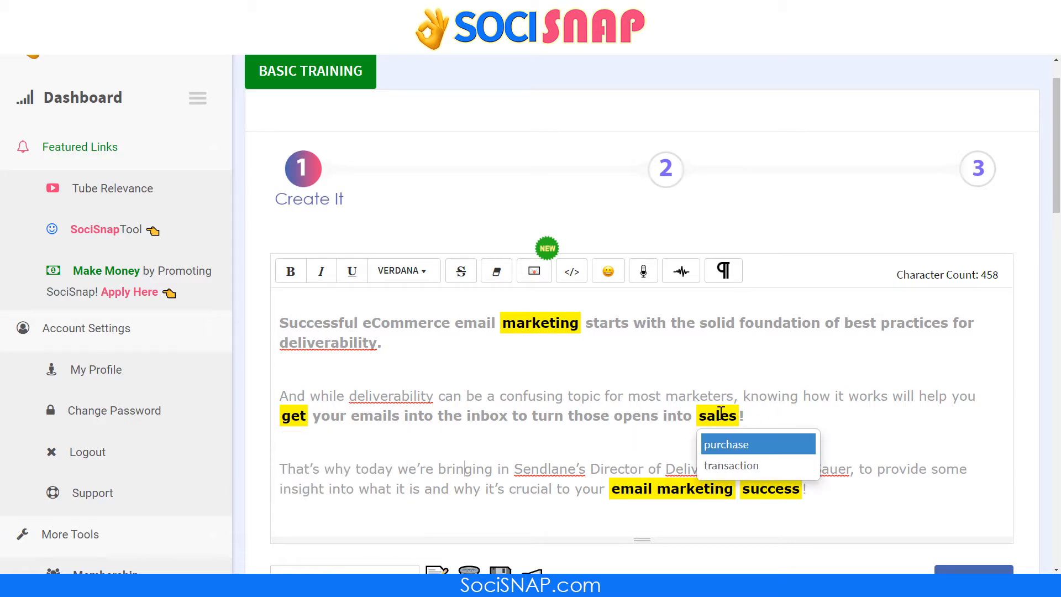
click(789, 467)
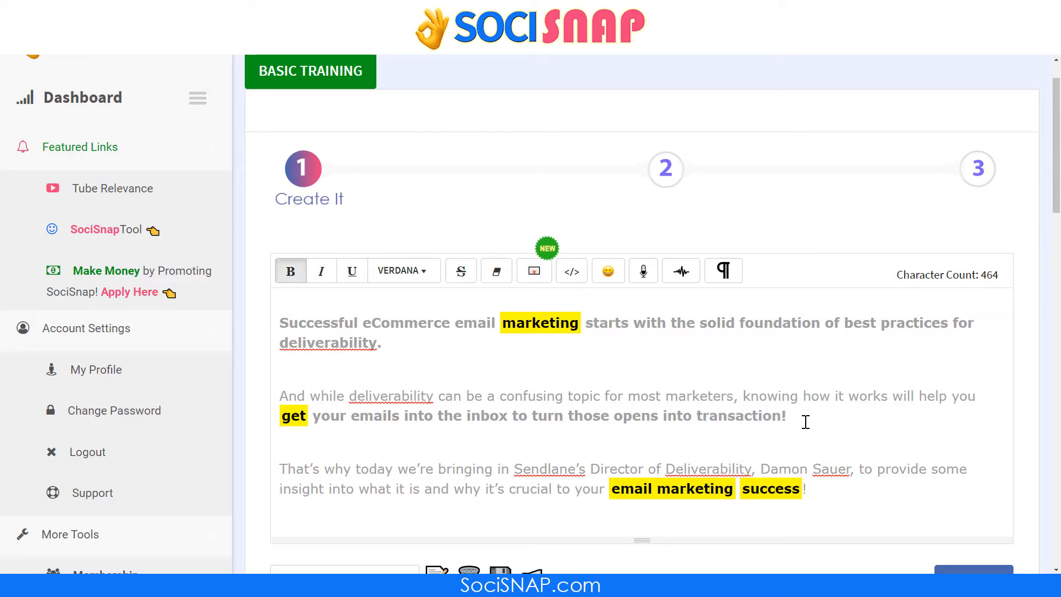
text(s)
- Delete the highlighted word "marketing" from the opening sentence and start that sentence with "Crafting"
click(495, 323)
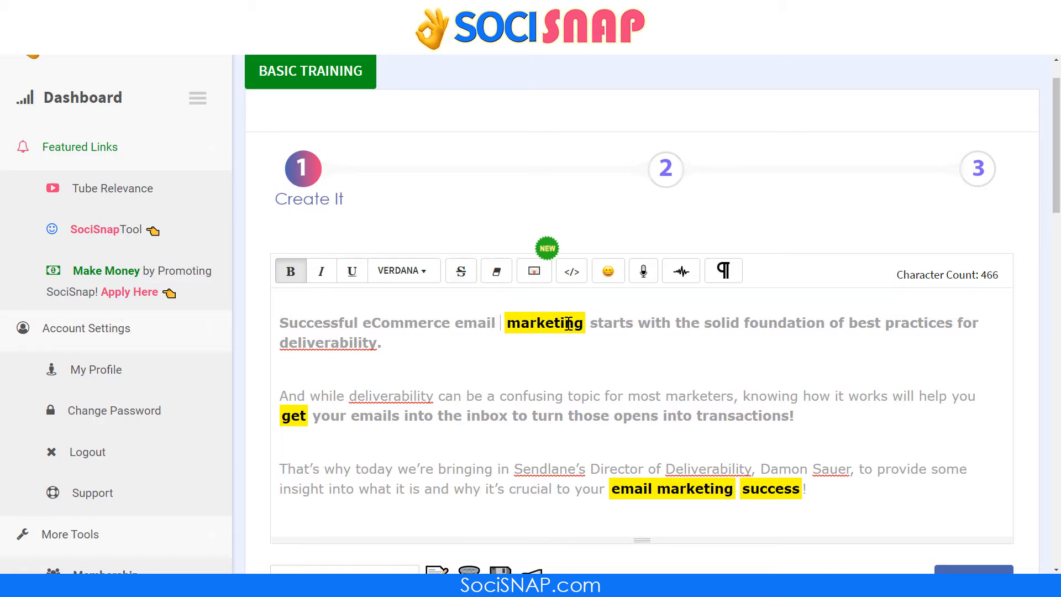
double_click(568, 323)
key(BackSpace)
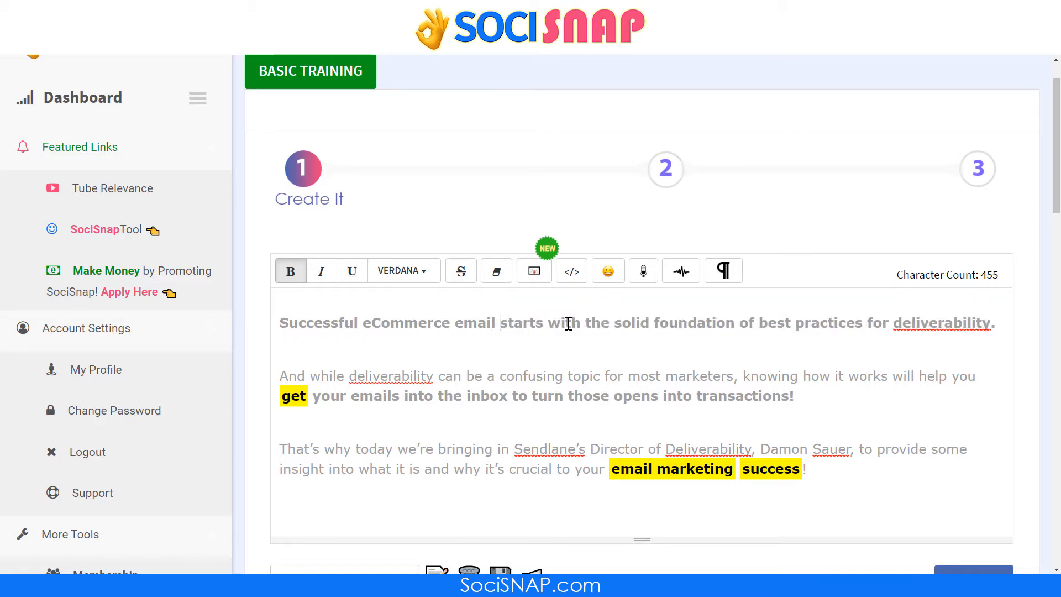
text(Crafting)
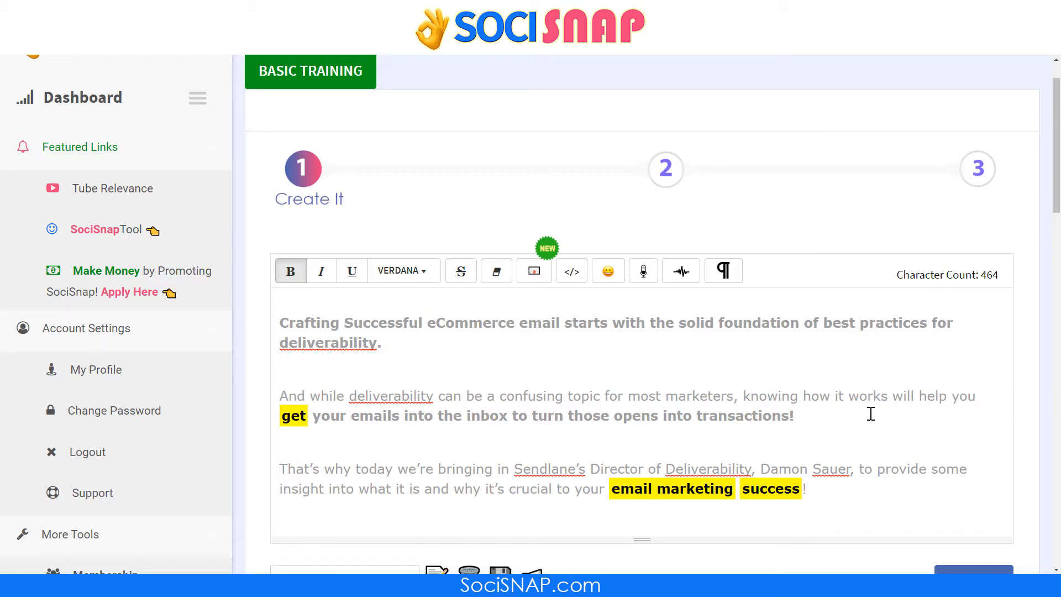
- Replace the highlighted word "get" with the suggestion "receive" and rerun the spam word highlighting on the text
click(298, 412)
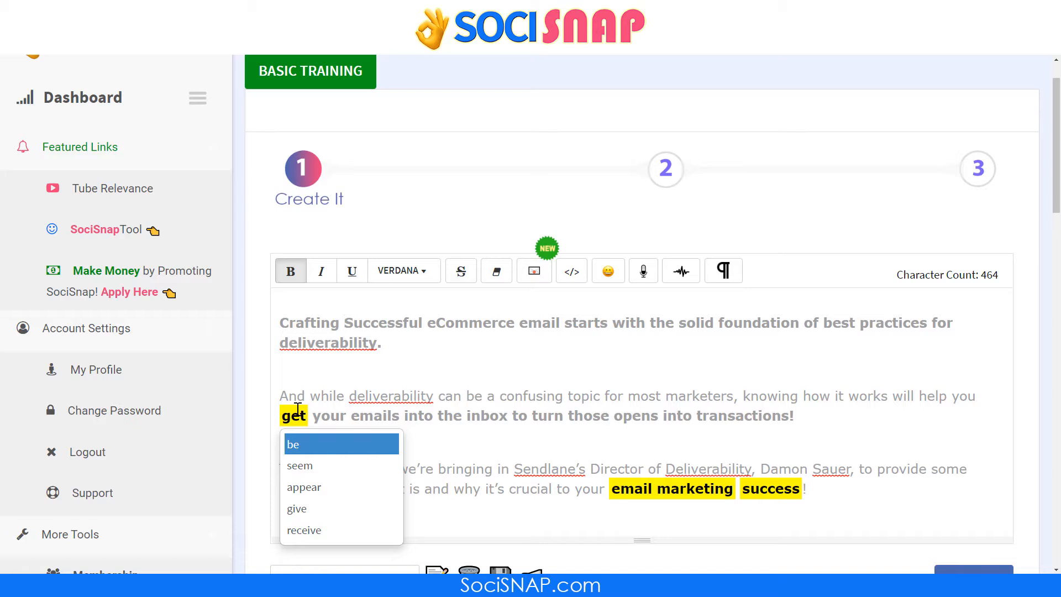
click(304, 530)
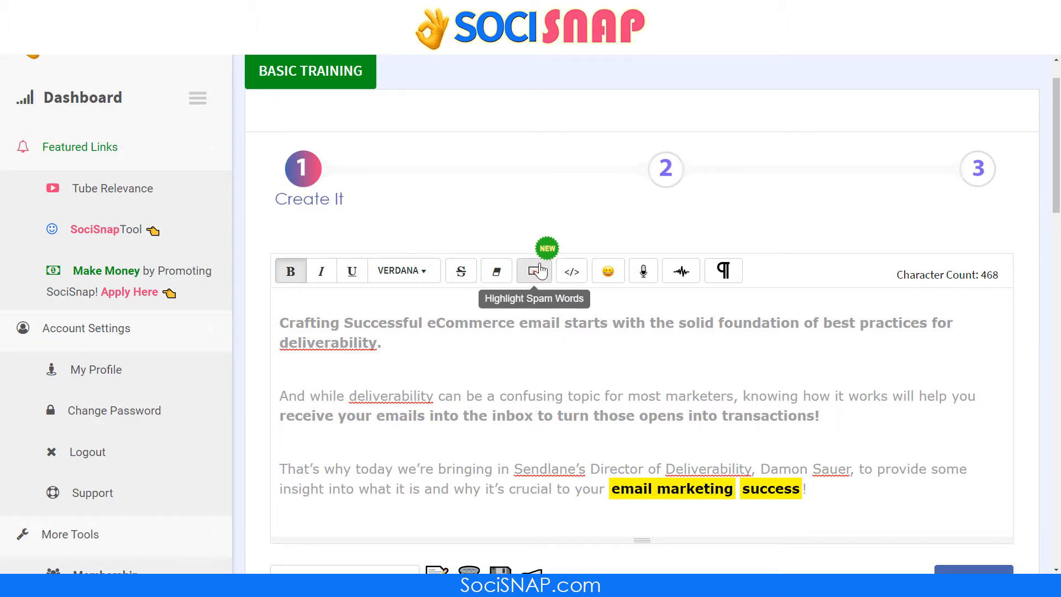
click(540, 271)
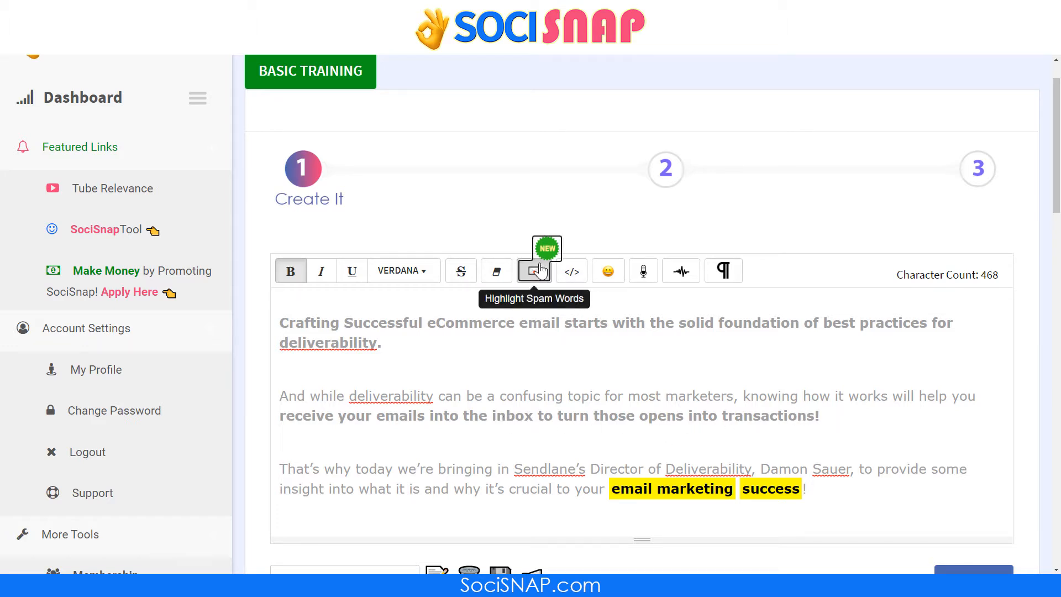
- Replace the highlighted word "success" in the last paragraph with the suggestion "victory"
click(619, 384)
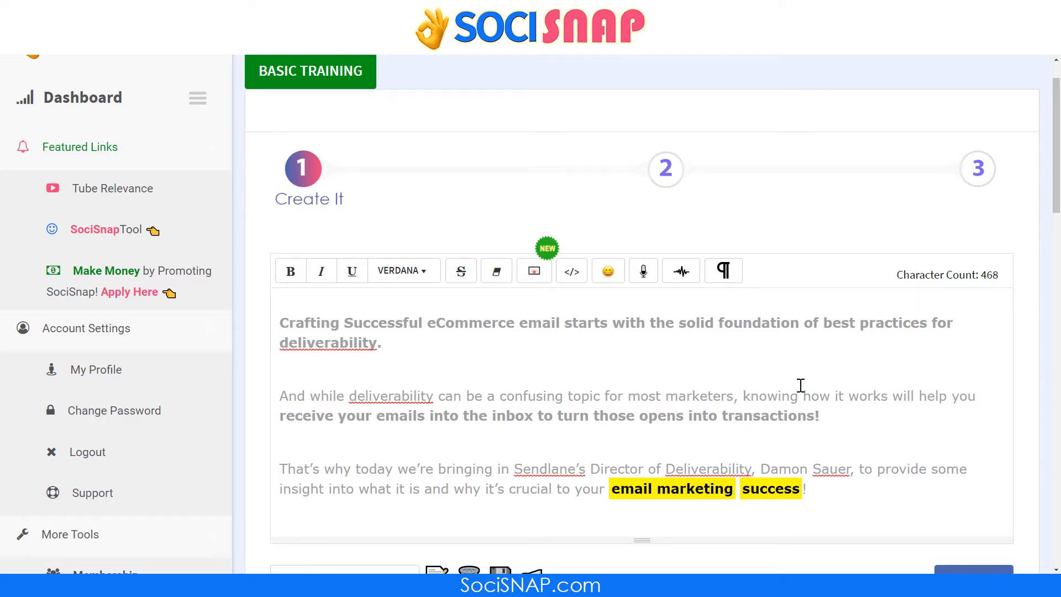
scroll(800, 386, down, 2)
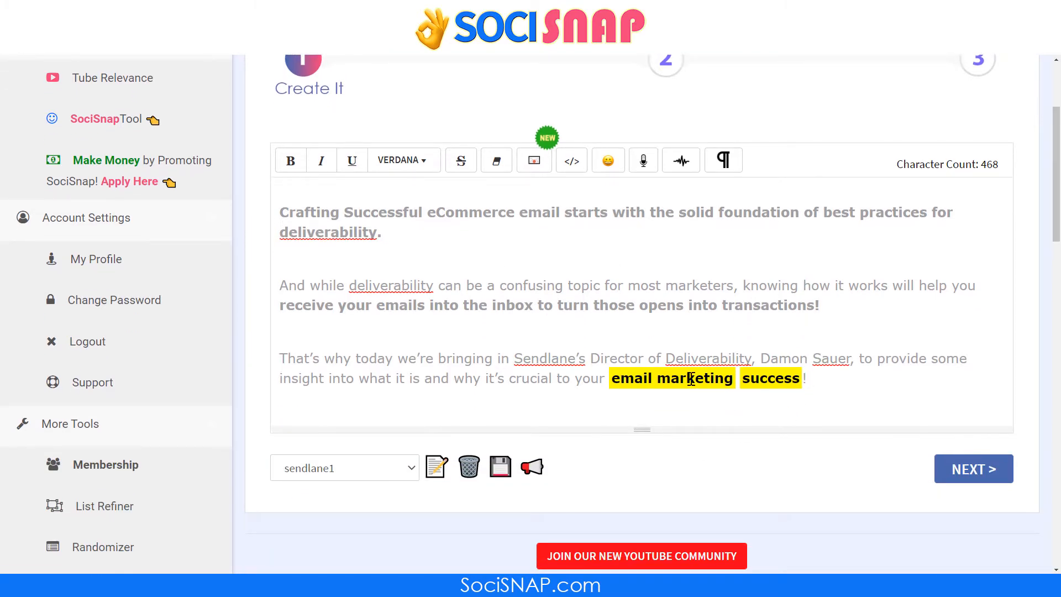
click(779, 381)
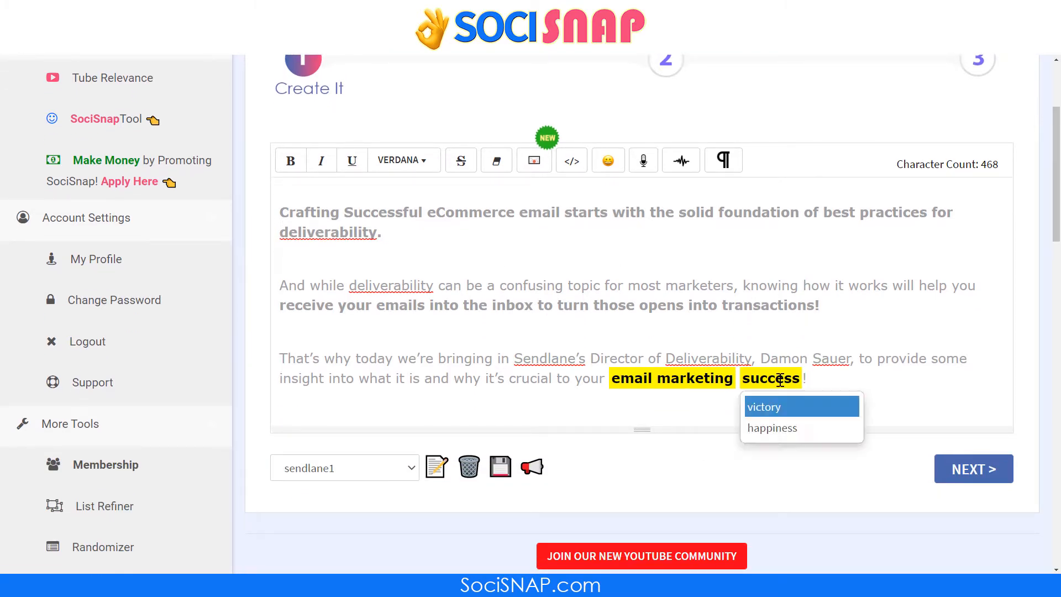
click(815, 407)
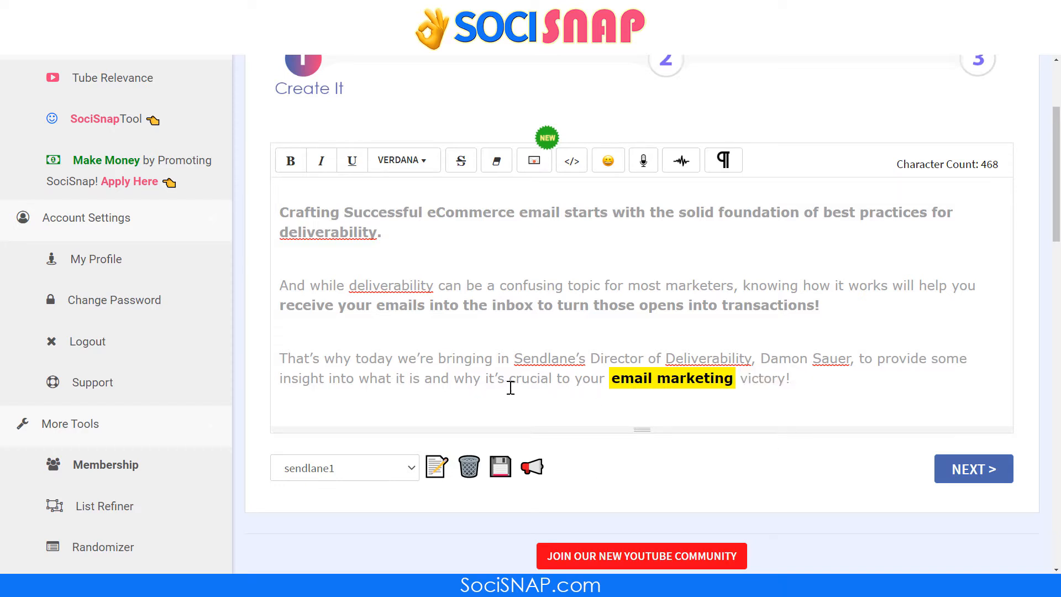
- Insert "eCommerce" before "email marketing" in the last sentence and delete the highlighted phrase "email marketing"
click(605, 377)
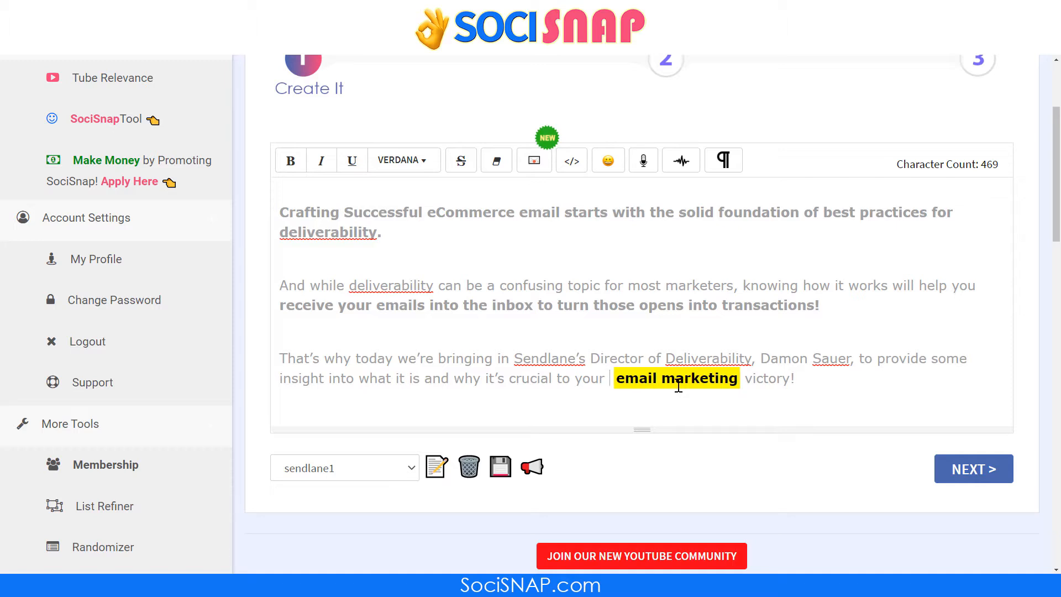
text(e)
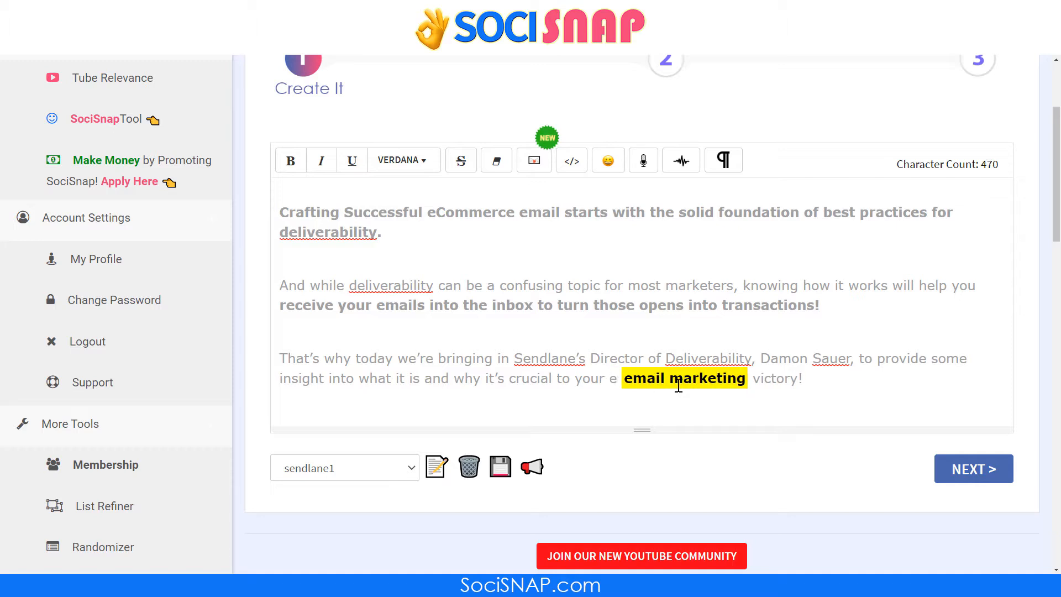
text(Commerce)
key(shift+Right)
key(shift+Right)
key(shift+Right)
key(shift+Right)
key(shift+Right)
key(shift+Right)
key(shift+Right)
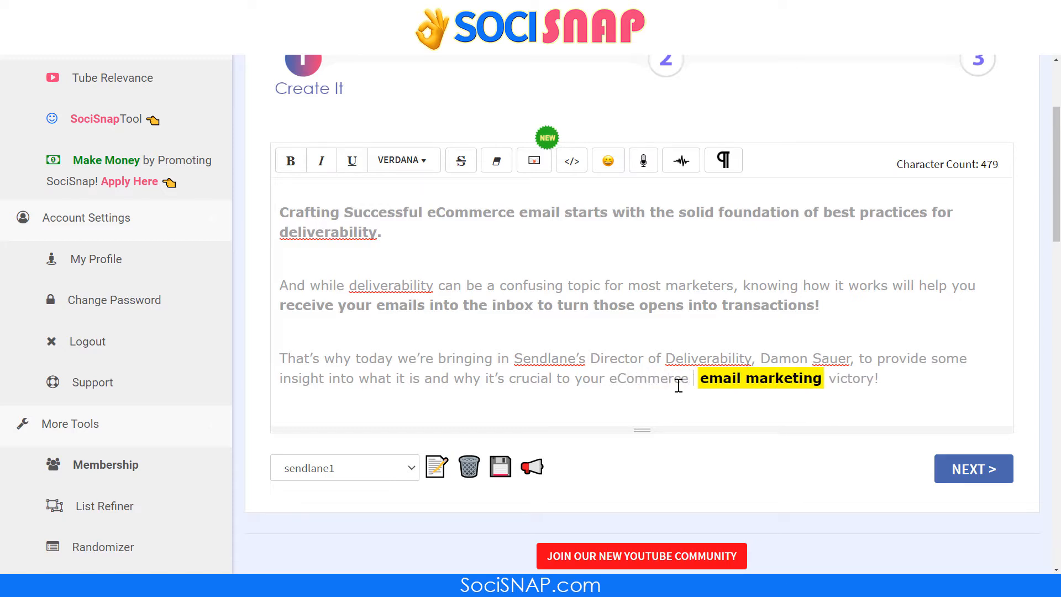
key(shift+Right)
key(shift+Right)
key(shift+Right)
key(shift+Right)
key(shift+Right)
key(shift+Right)
key(shift+Right)
key(shift+Right)
key(shift+Right)
key(shift+Right)
key(Delete)
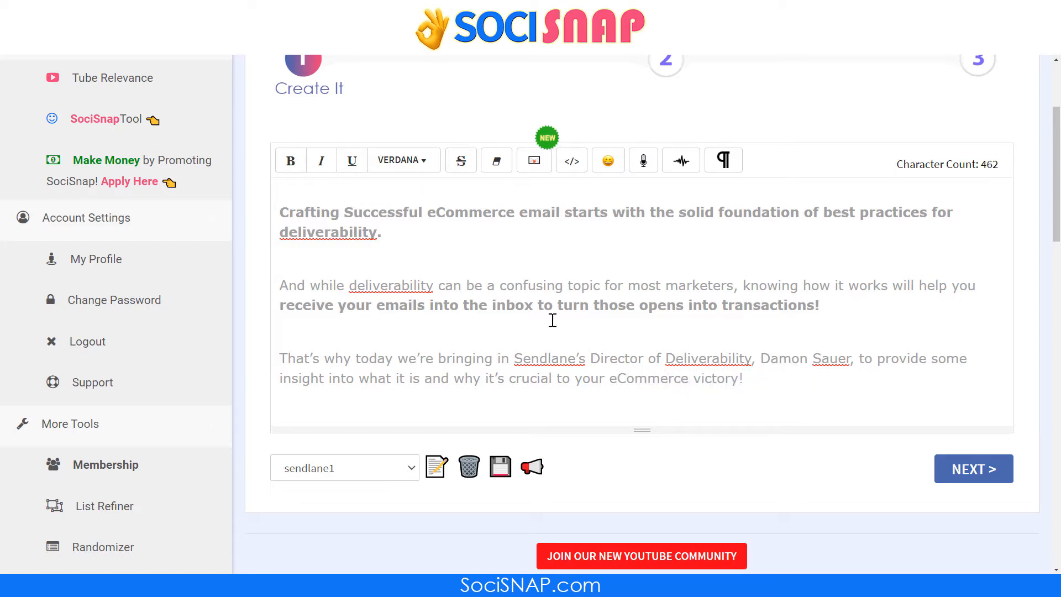
- Rerun the spam word highlighting on the edited text and check all three paragraphs for remaining trigger words
scroll(553, 354, down, 1)
scroll(553, 320, down, 2)
scroll(656, 272, up, 3)
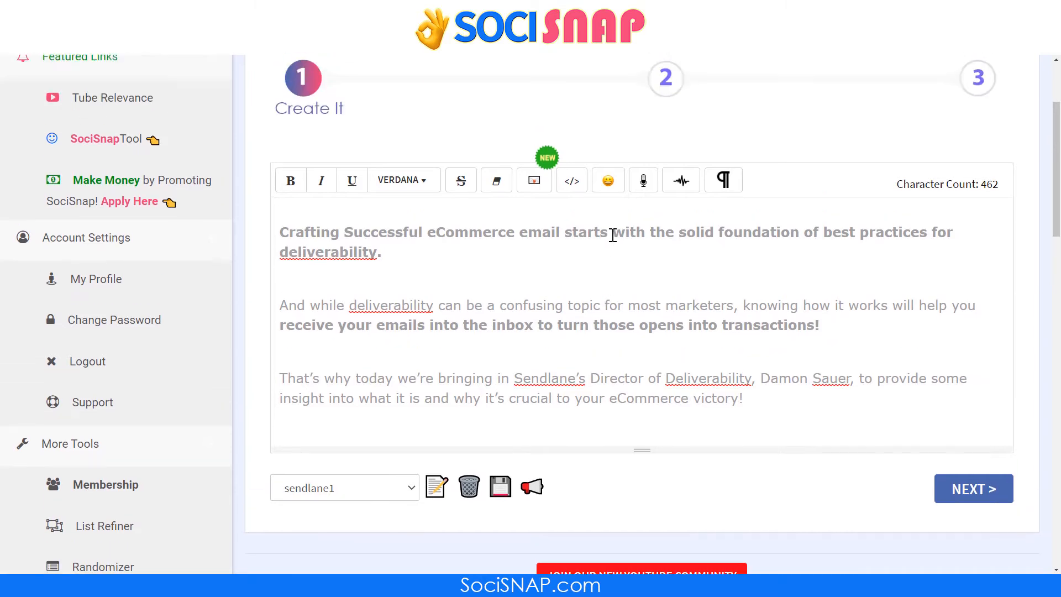
click(534, 215)
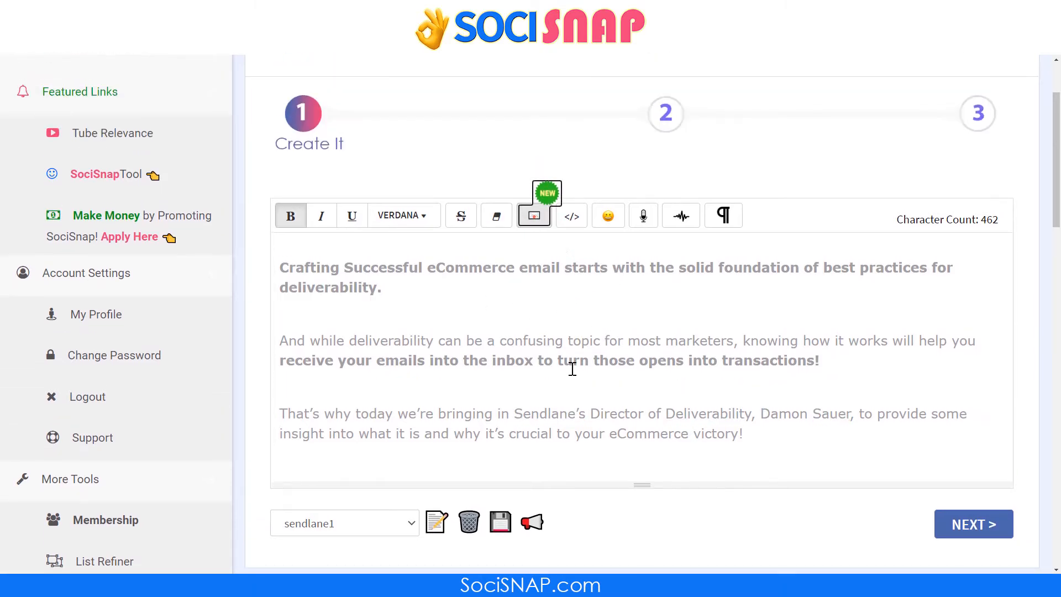
scroll(566, 372, up, 2)
scroll(565, 376, down, 1)
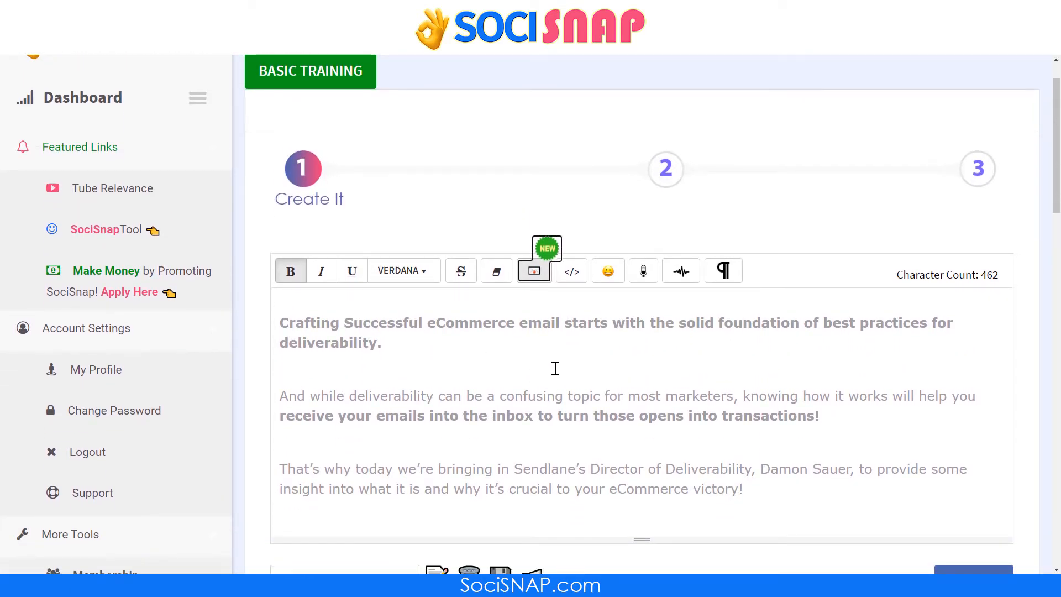
scroll(571, 372, up, 1)
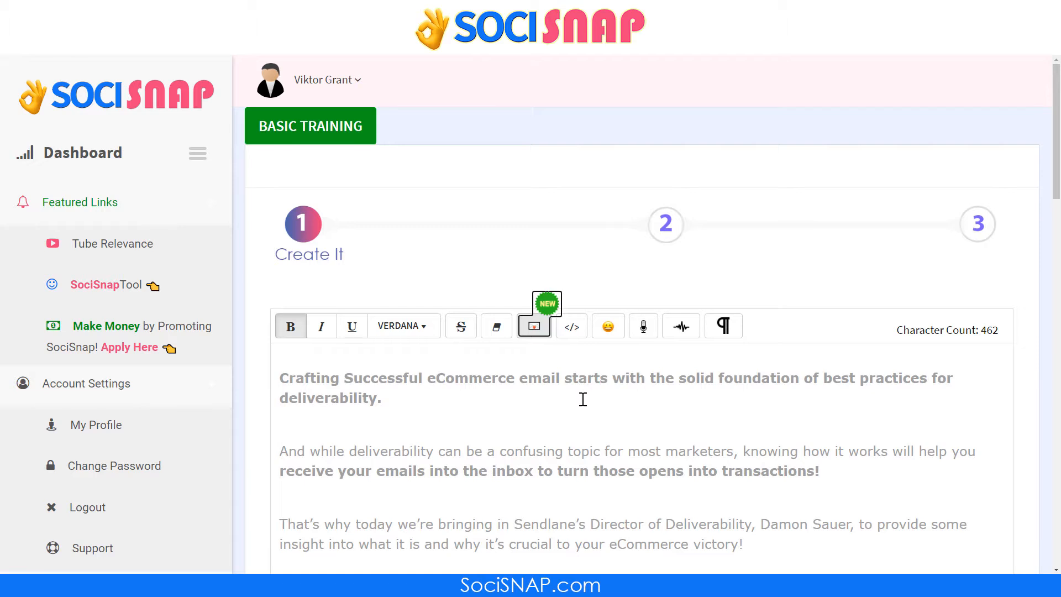
- Switch to the earthgrid search results for "email curse words" and open the Sendlane Blog article
click(511, 139)
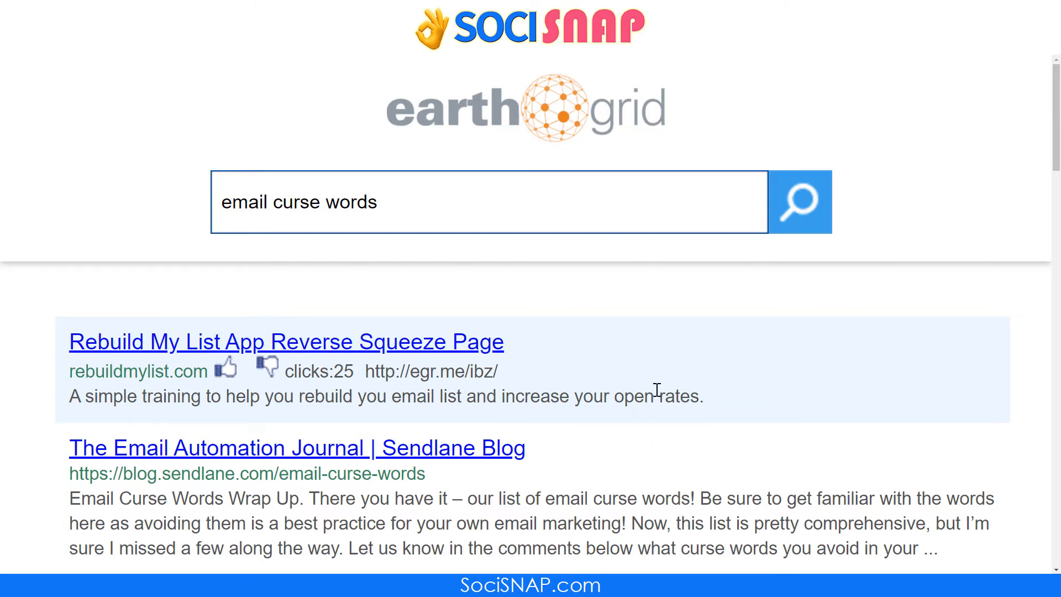
click(227, 448)
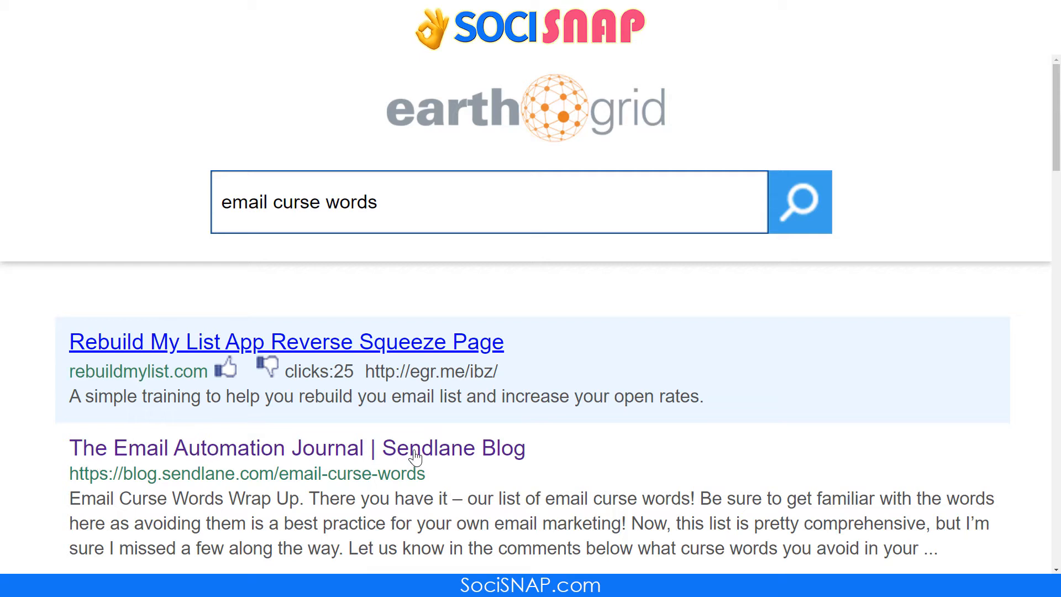
click(508, 456)
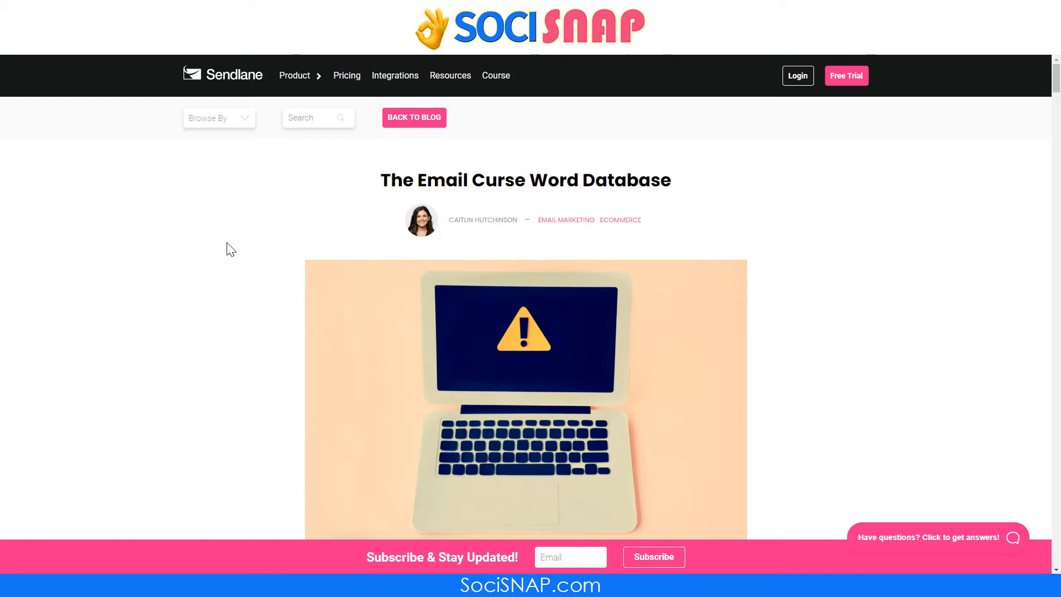
- Examine the Email Curse Words list in the Sendlane article from its introduction through the wrap-up section
scroll(226, 248, down, 5)
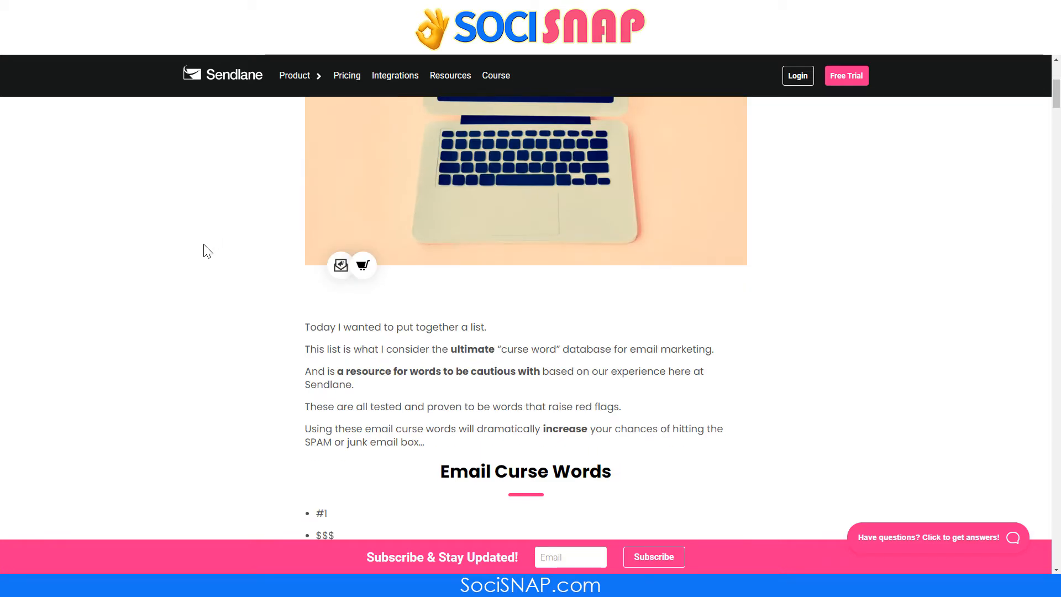
scroll(207, 251, down, 1)
scroll(207, 252, down, 12)
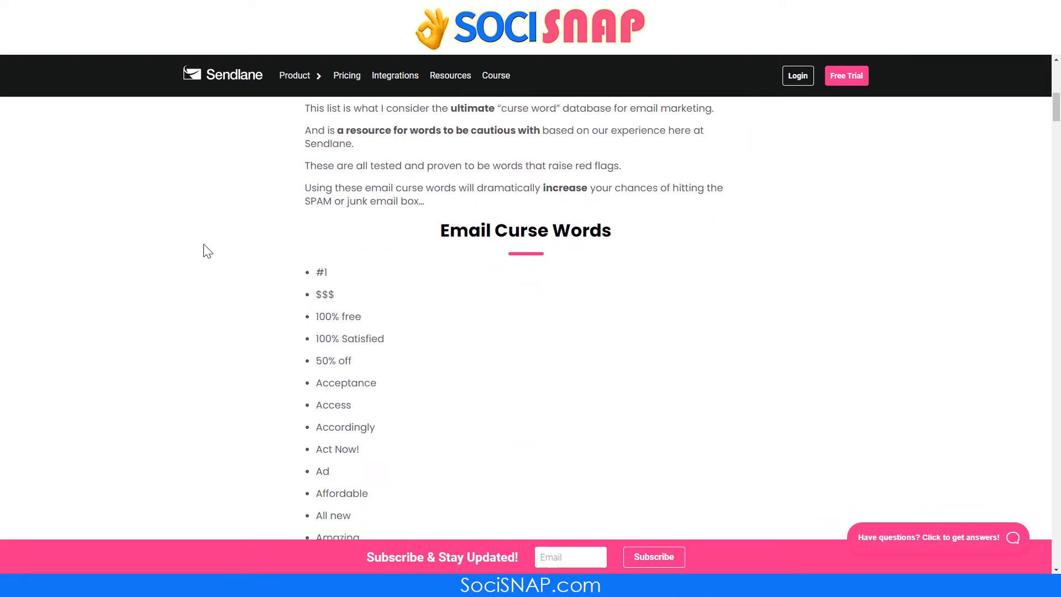
scroll(208, 251, down, 20)
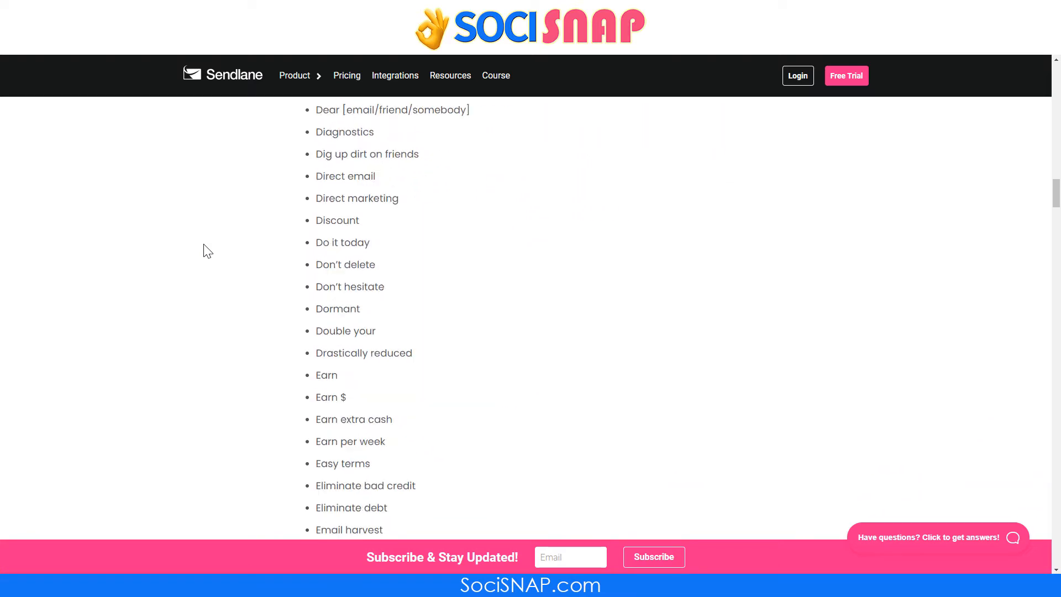
scroll(206, 251, down, 20)
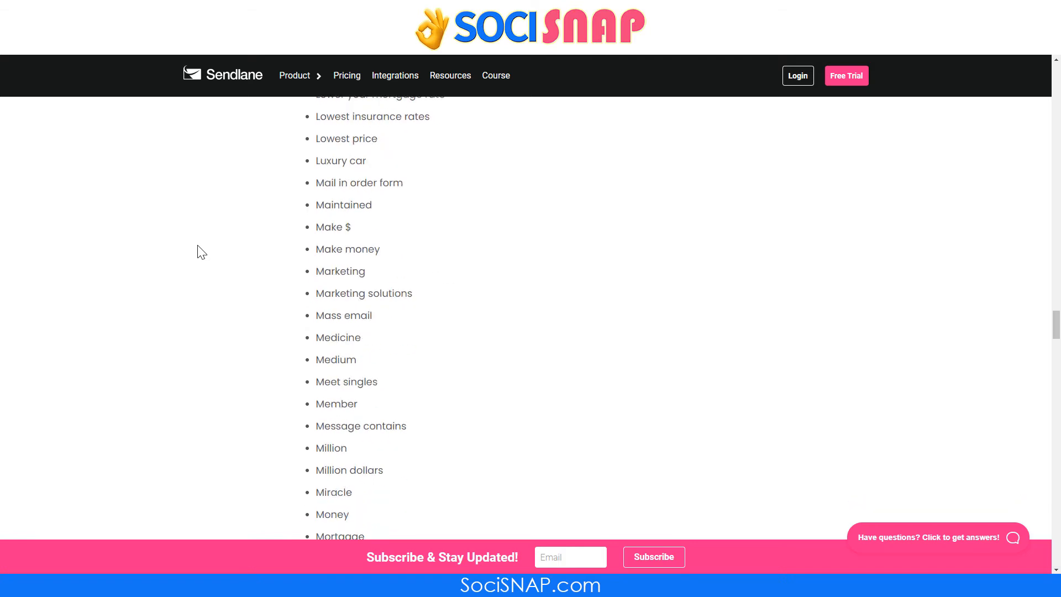
scroll(201, 252, down, 20)
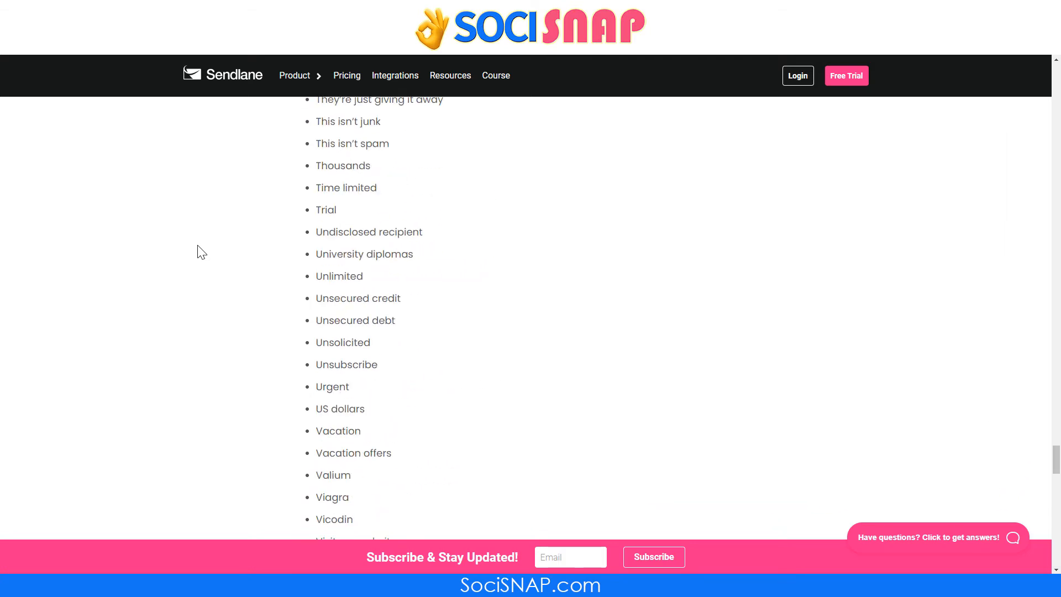
scroll(201, 252, down, 6)
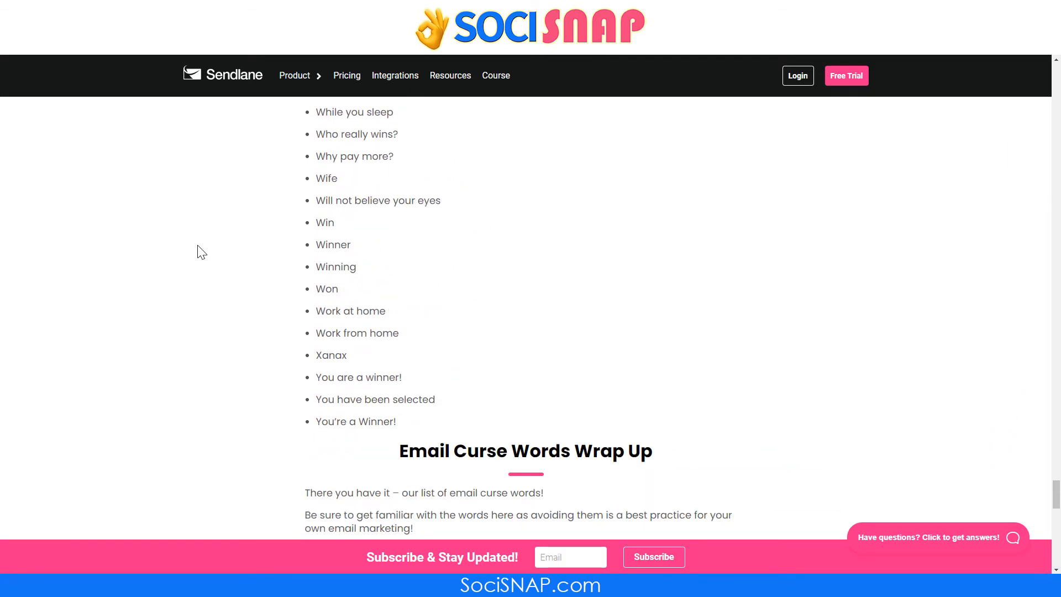
scroll(201, 251, down, 18)
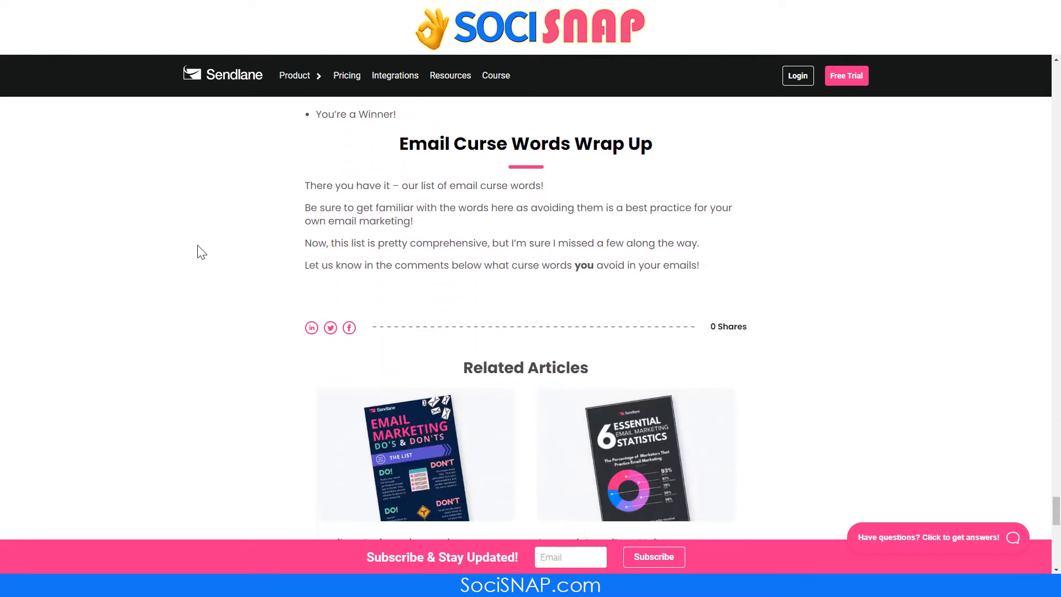
scroll(201, 252, up, 15)
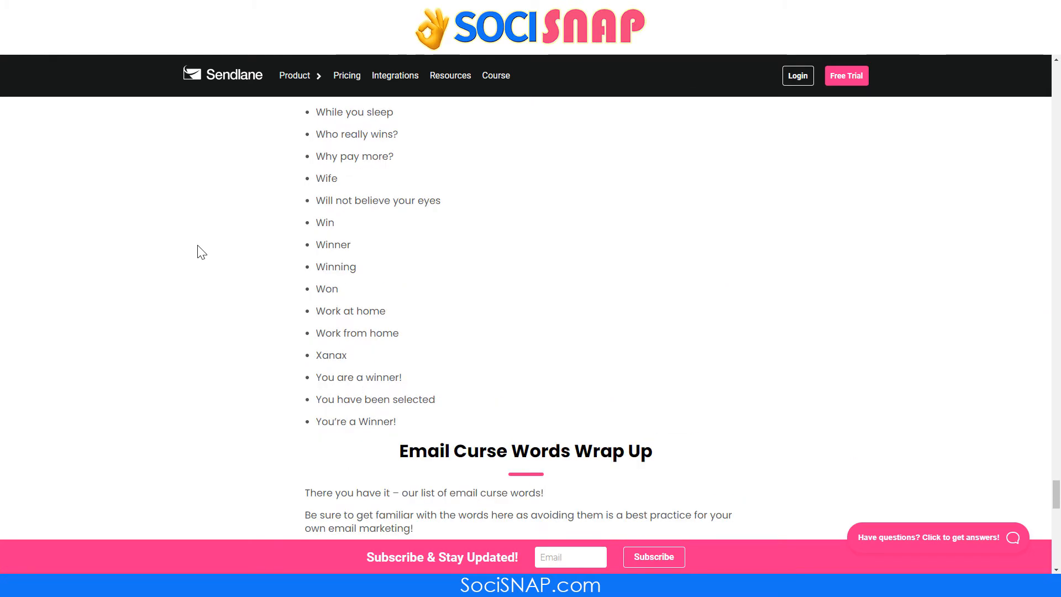
scroll(201, 252, up, 8)
scroll(201, 252, up, 20)
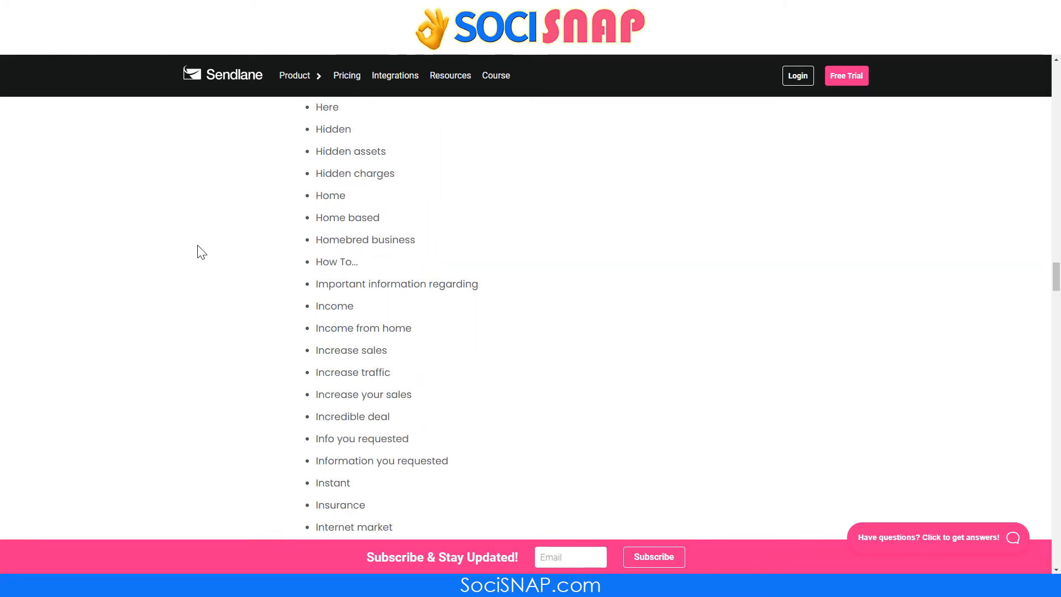
scroll(201, 252, up, 20)
scroll(201, 252, down, 12)
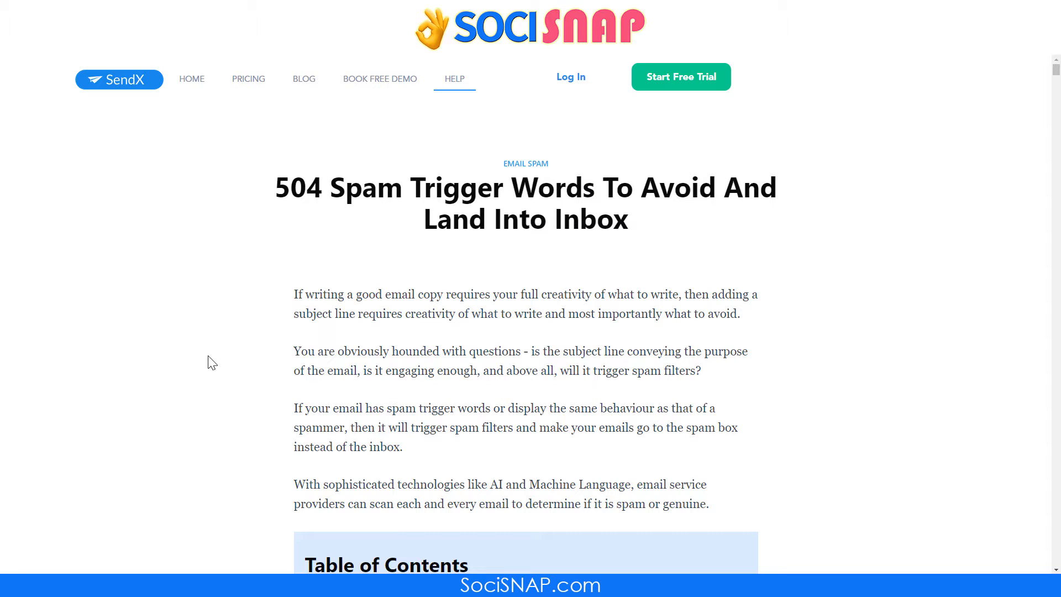
- Read the SendX article on 504 spam trigger words, covering its table of contents and the explanation of which wording to avoid
scroll(188, 352, down, 6)
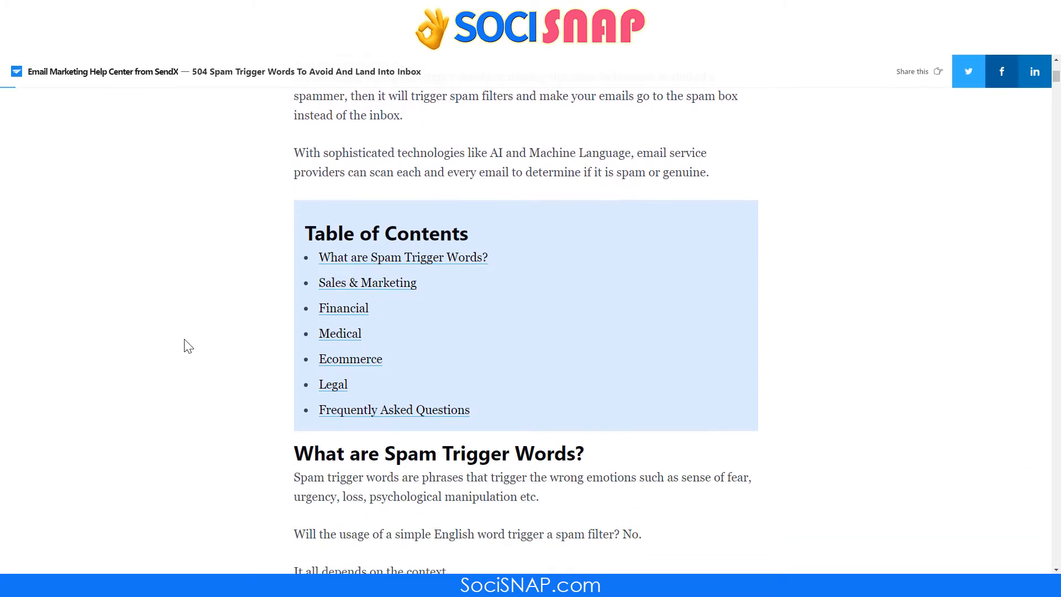
scroll(184, 339, up, 6)
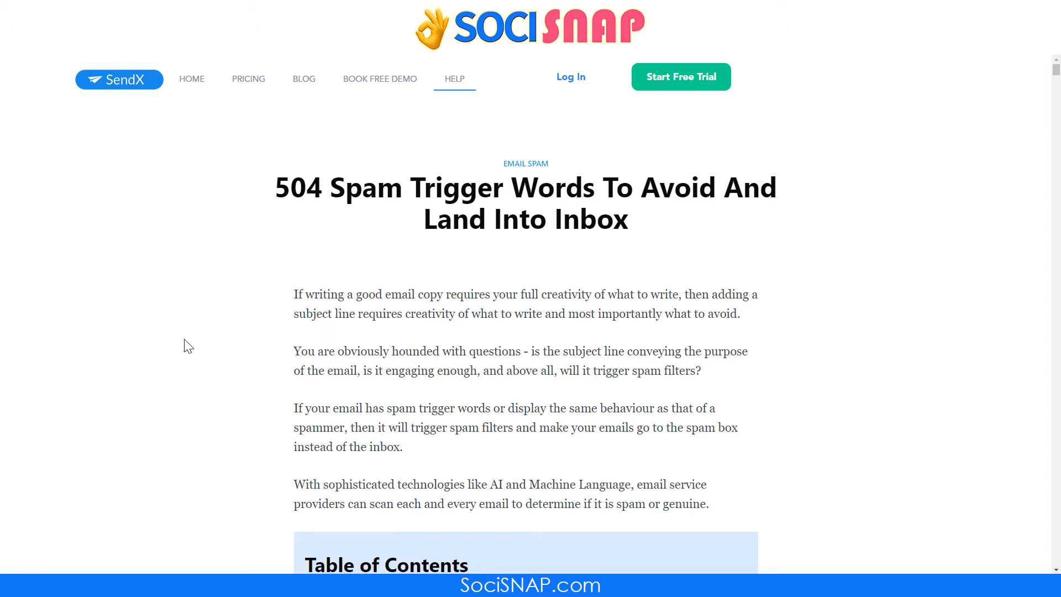
scroll(158, 351, down, 1)
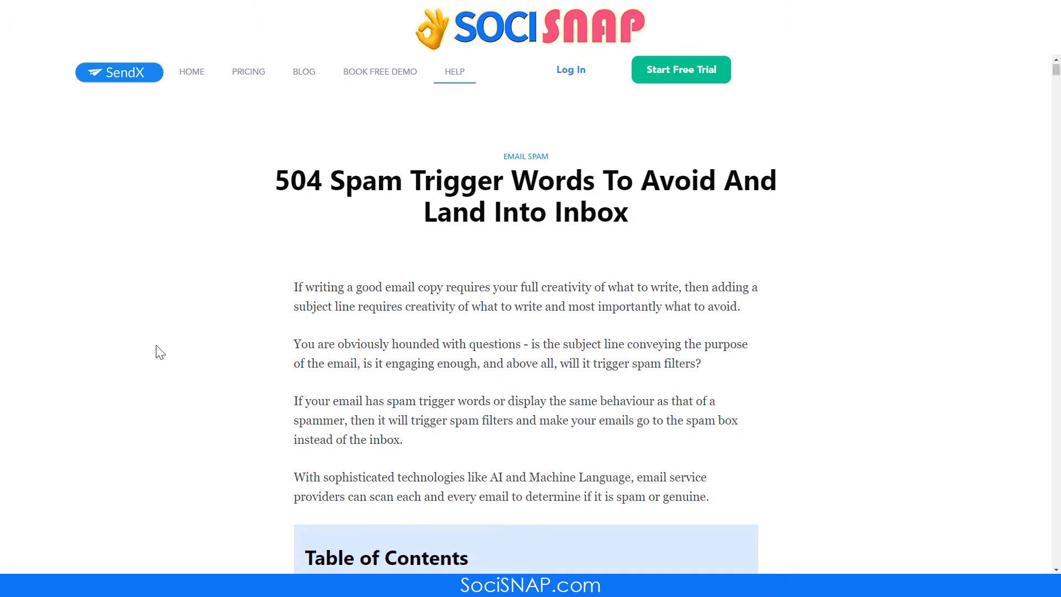
scroll(160, 351, up, 1)
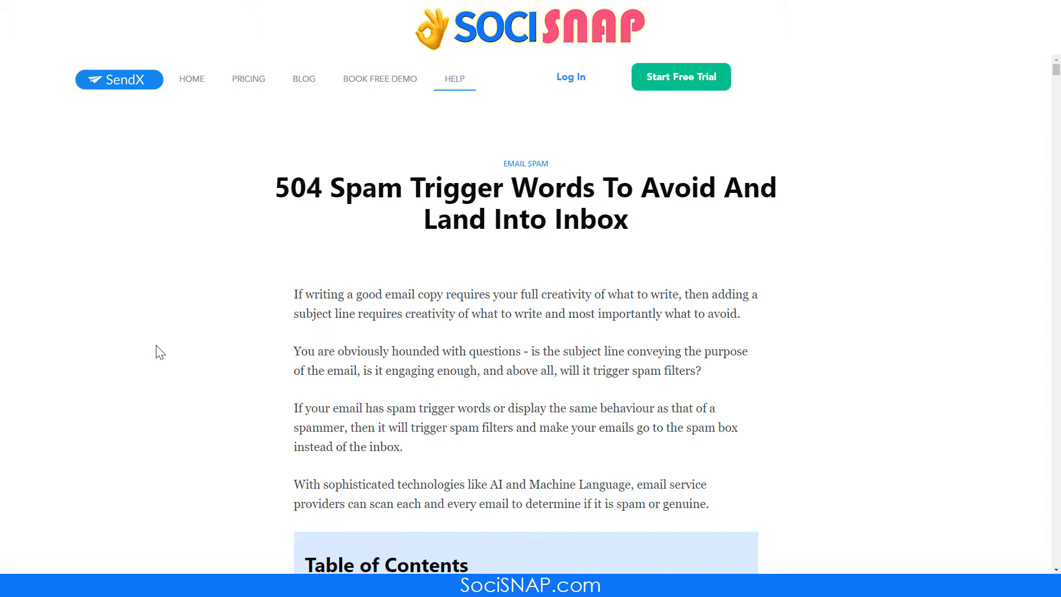
scroll(159, 351, down, 5)
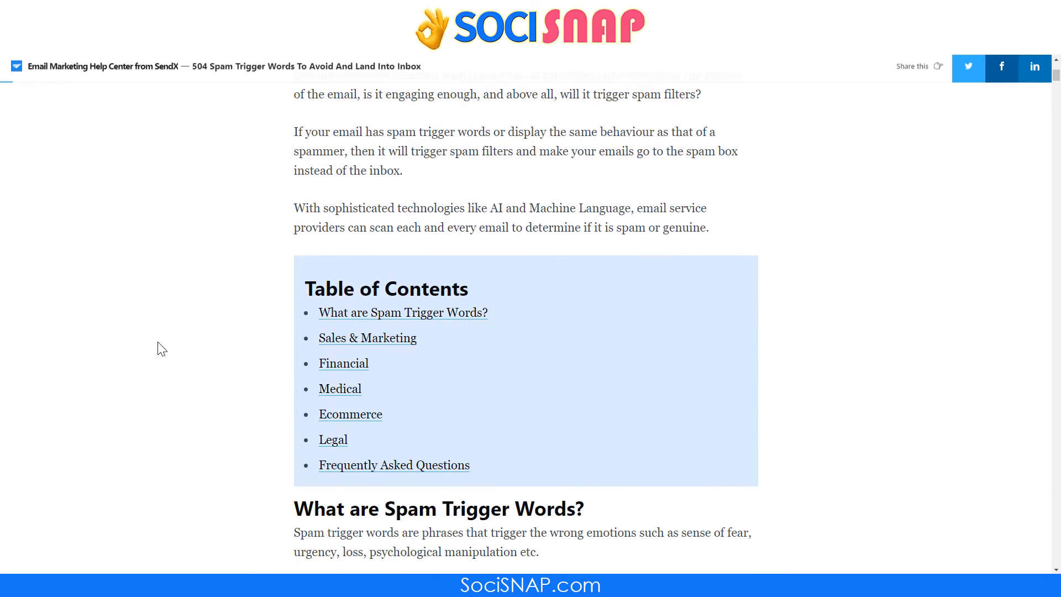
scroll(160, 350, down, 6)
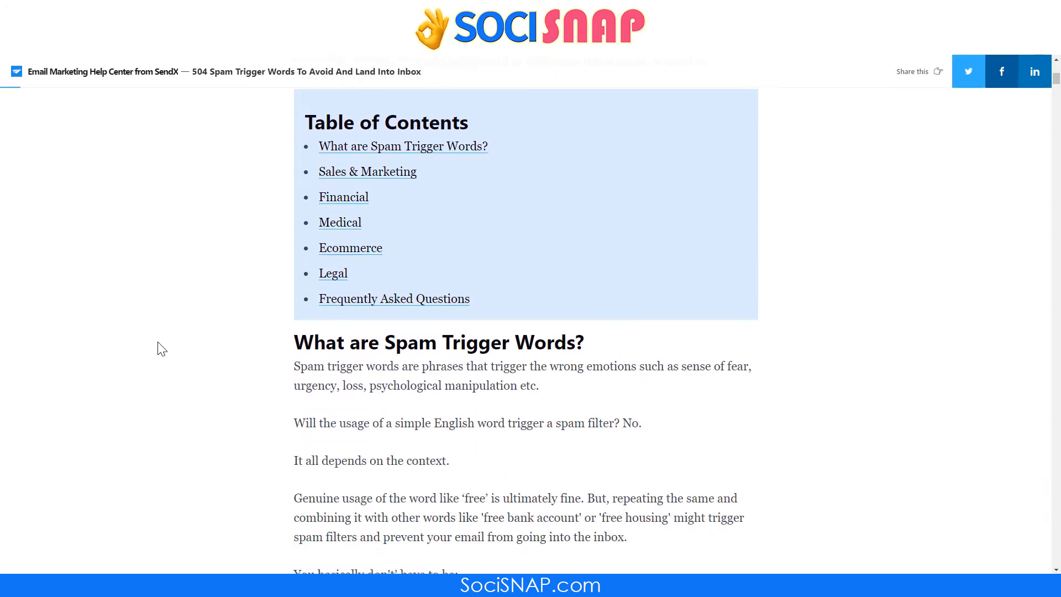
scroll(160, 349, down, 2)
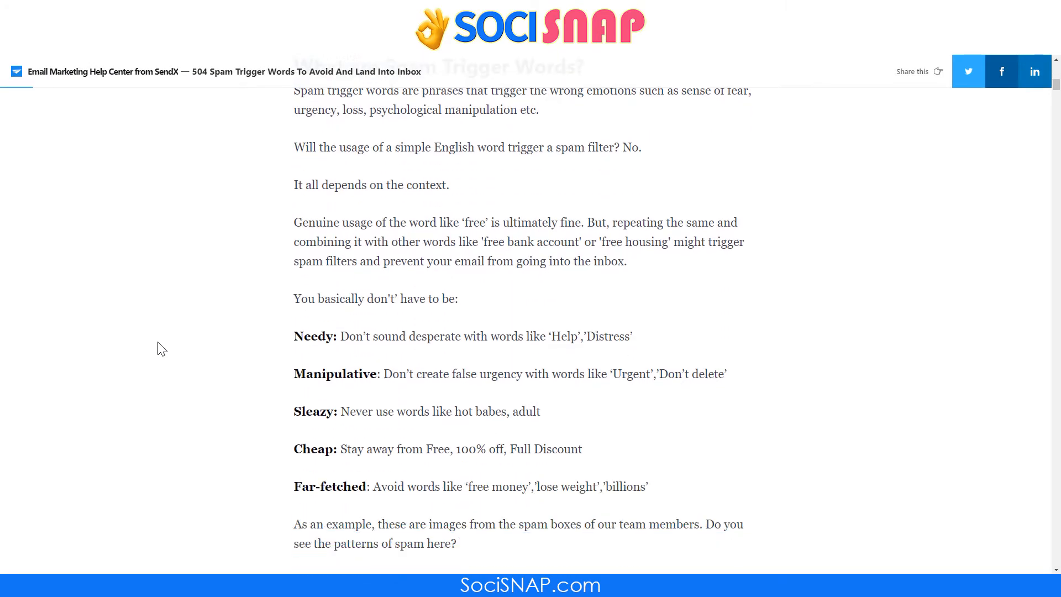
scroll(161, 349, down, 2)
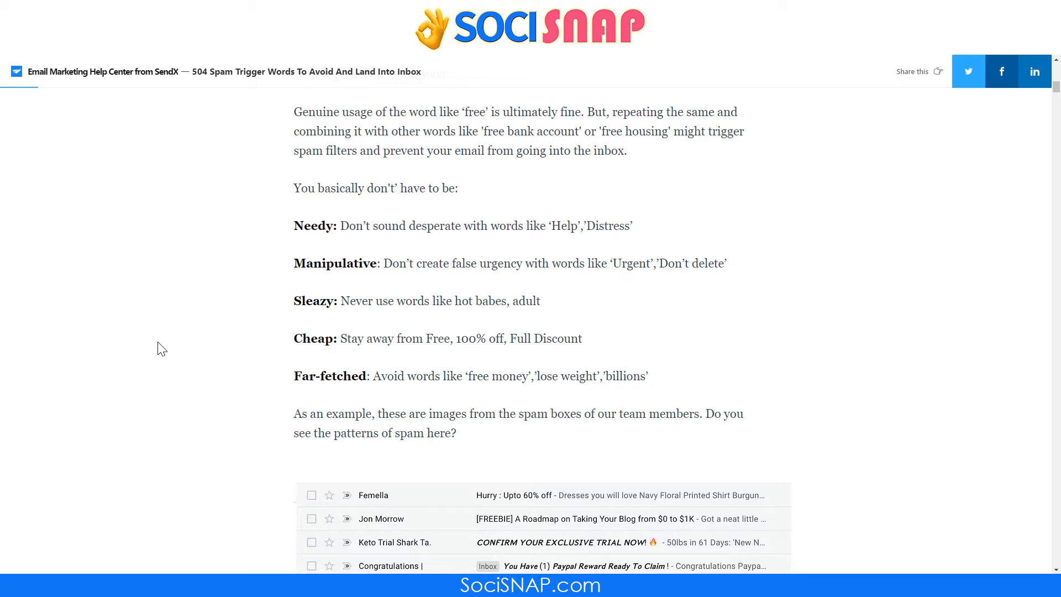
scroll(161, 349, up, 1)
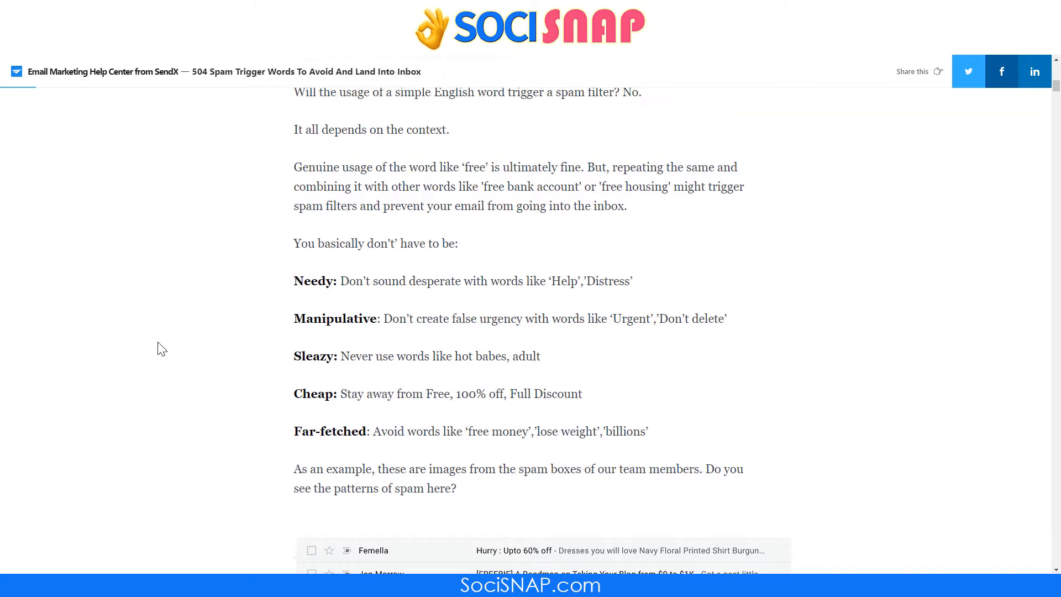
scroll(161, 349, down, 1)
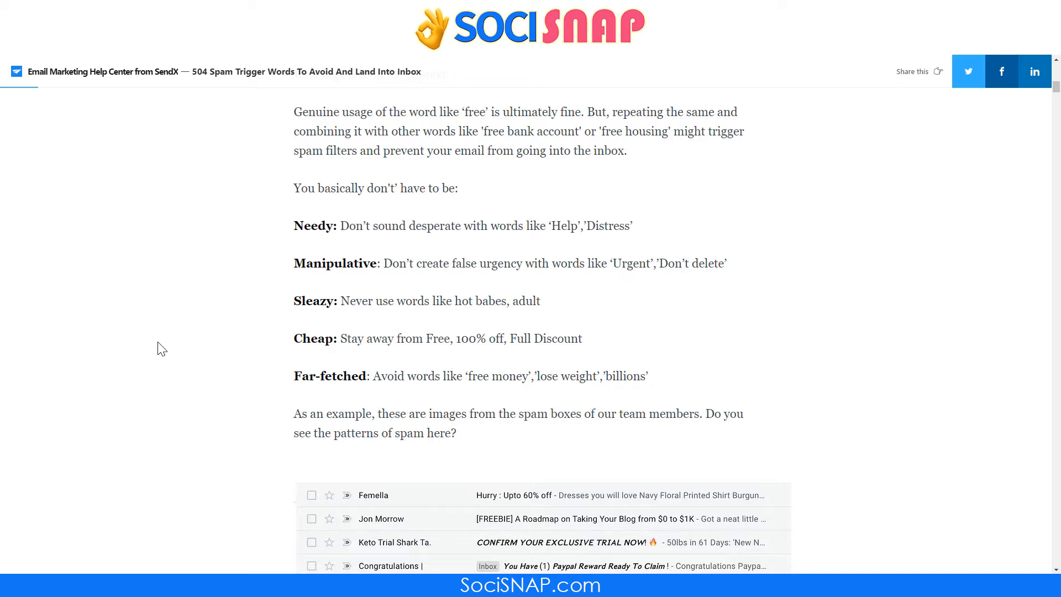
- Read the example spam emails and the introduction to the Sales & Marketing trigger words in the SendX article
scroll(160, 348, down, 5)
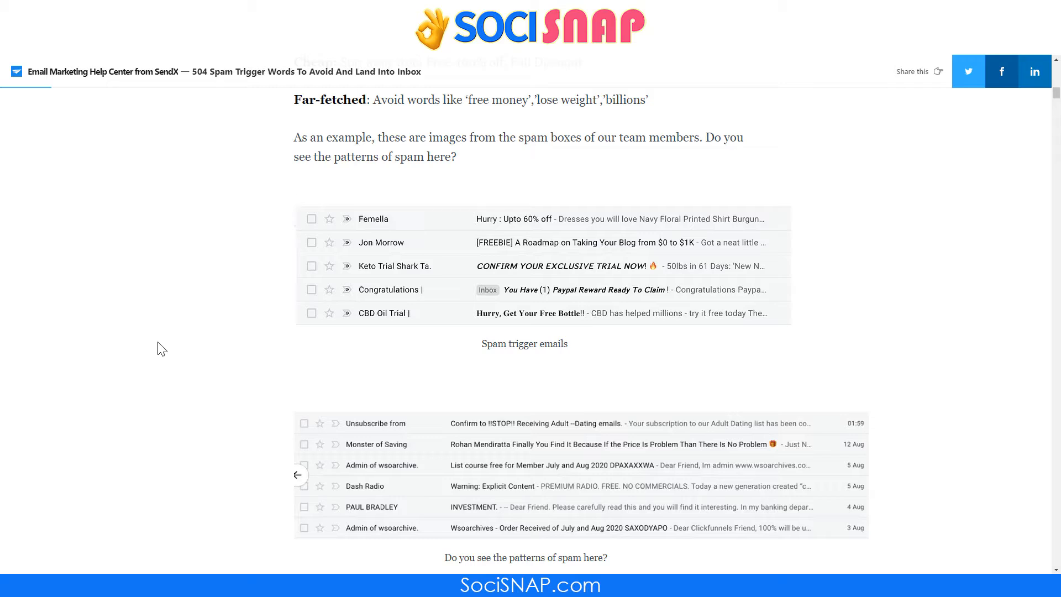
scroll(160, 348, down, 8)
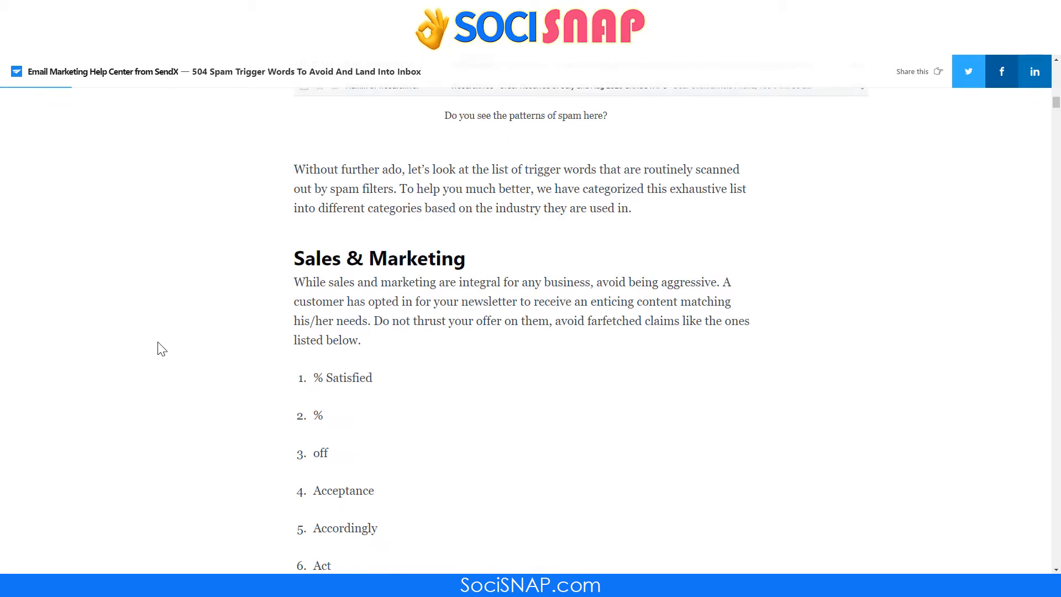
scroll(161, 348, down, 1)
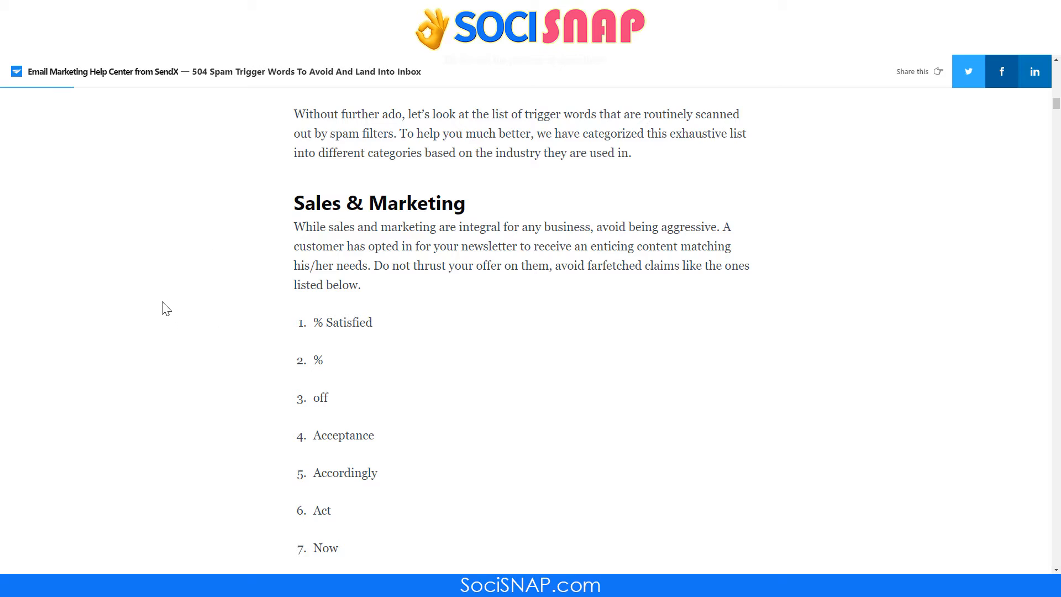
scroll(165, 309, down, 2)
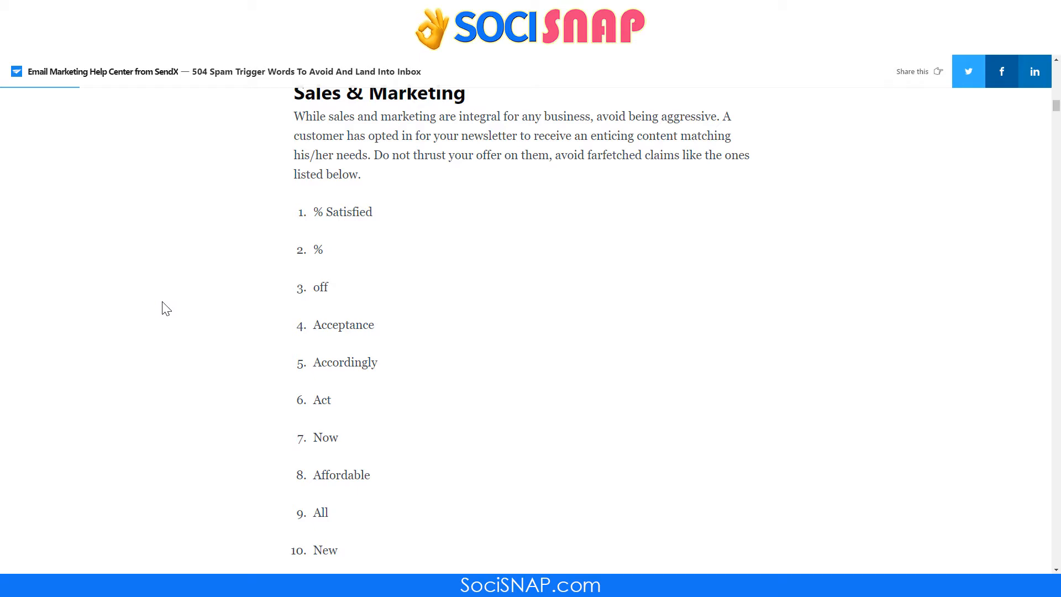
- Examine the categorized trigger word lists from Sales & Marketing through Medical, Ecommerce and Legal, then the FAQ at the article's end
scroll(166, 308, down, 20)
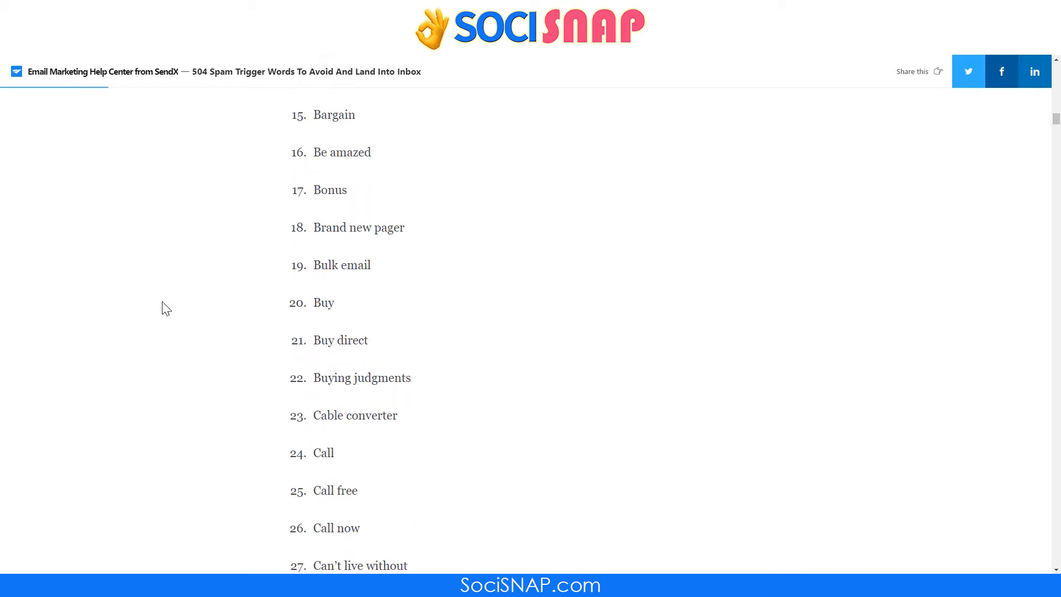
scroll(166, 308, down, 20)
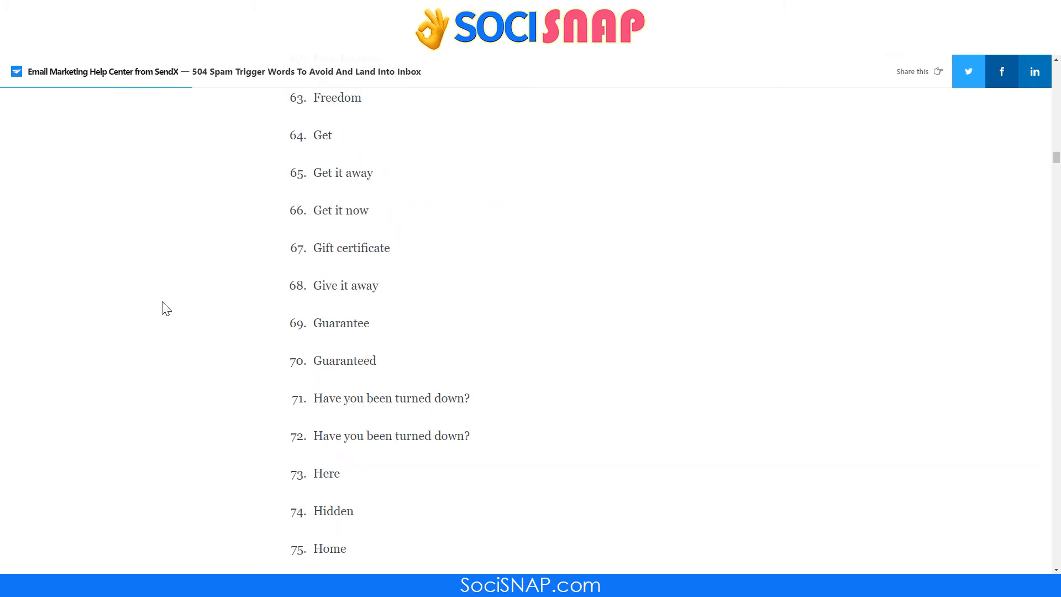
scroll(166, 308, down, 20)
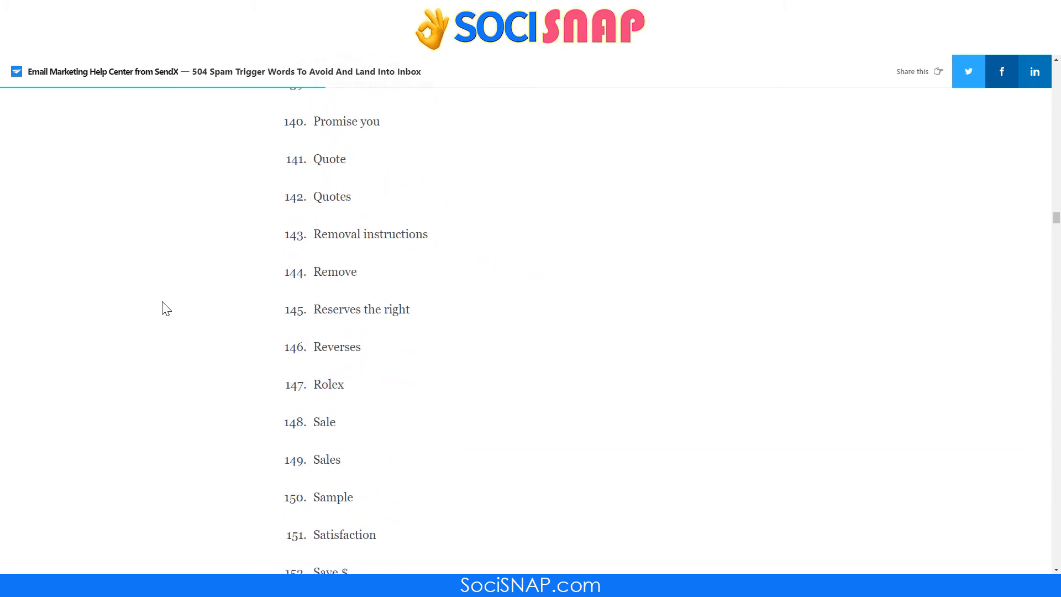
scroll(166, 309, down, 20)
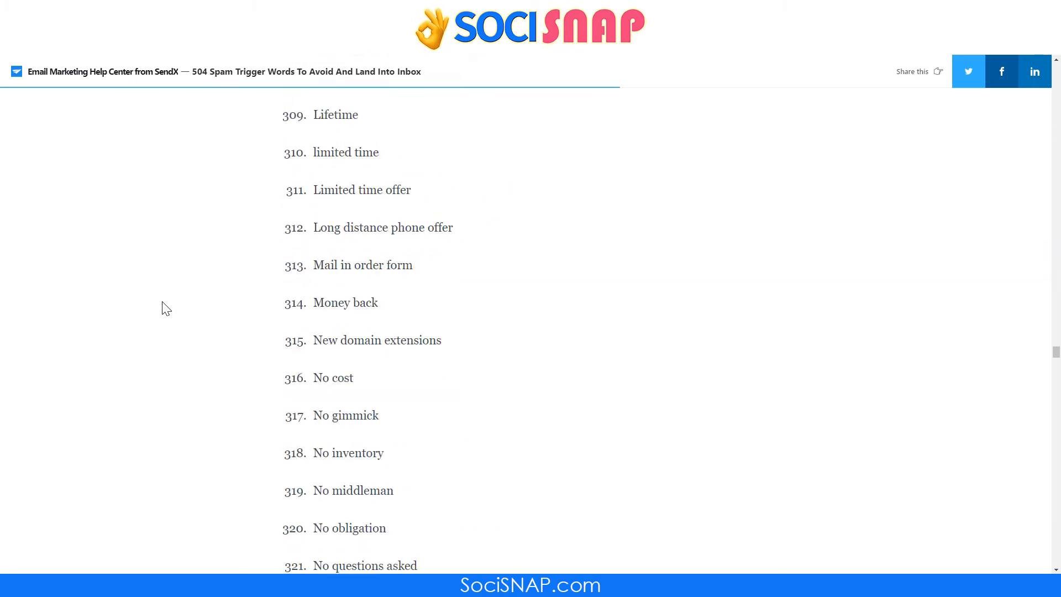
scroll(165, 308, down, 20)
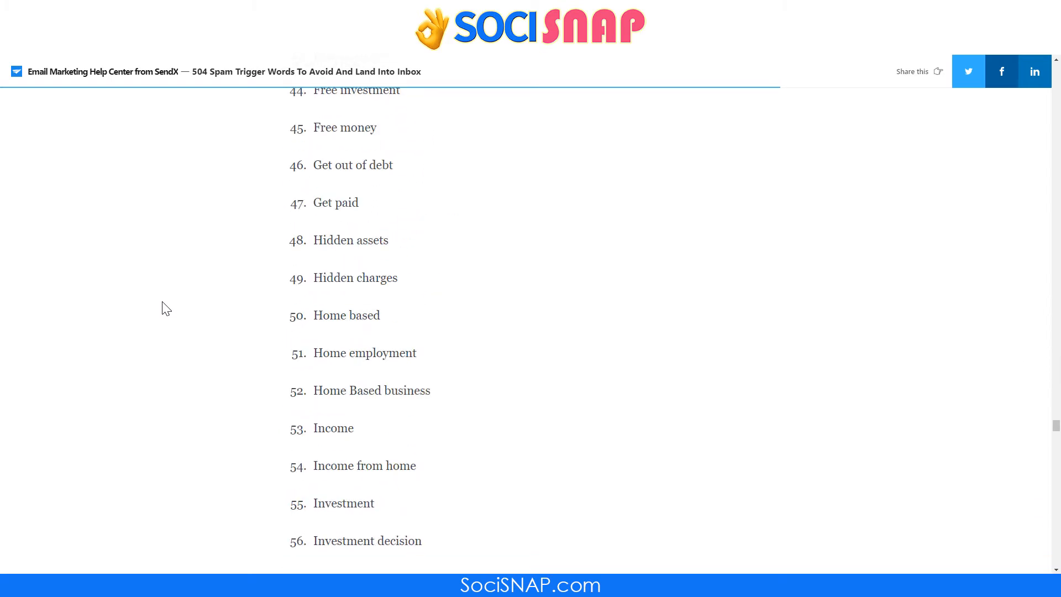
scroll(166, 308, down, 20)
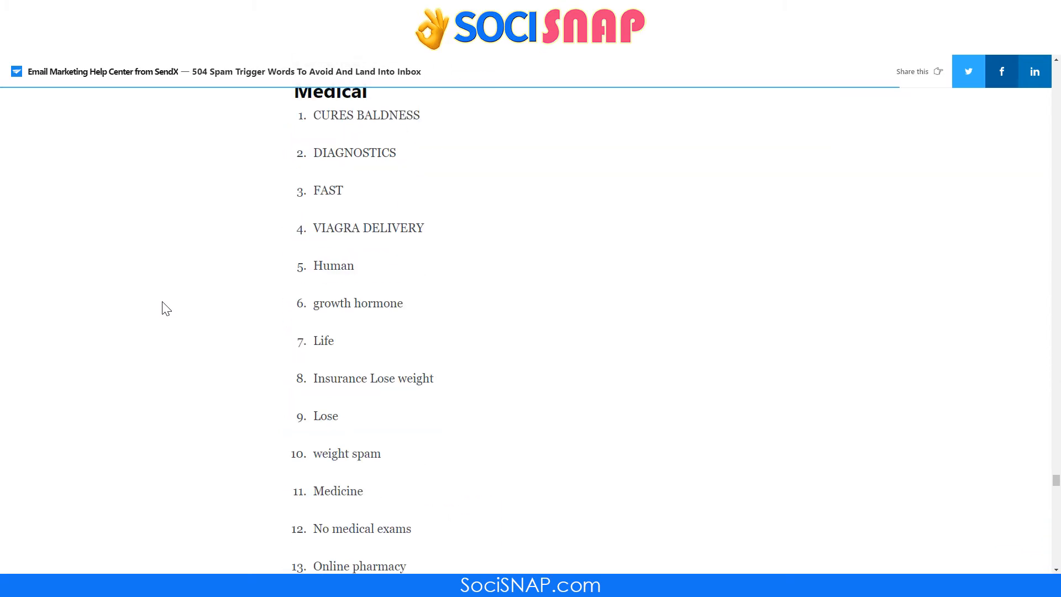
scroll(165, 308, up, 2)
scroll(165, 309, down, 20)
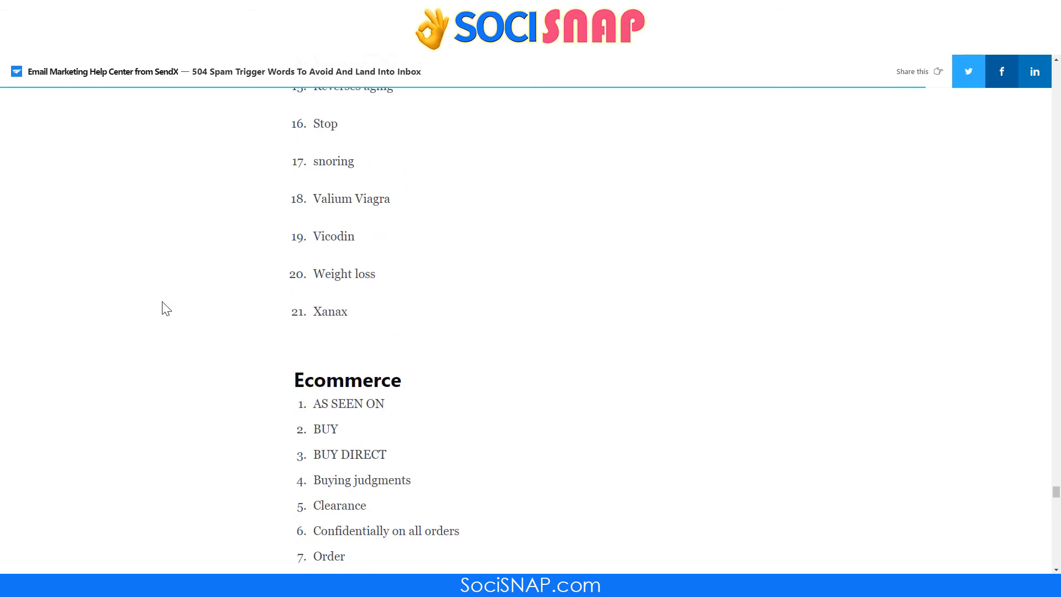
scroll(165, 309, down, 9)
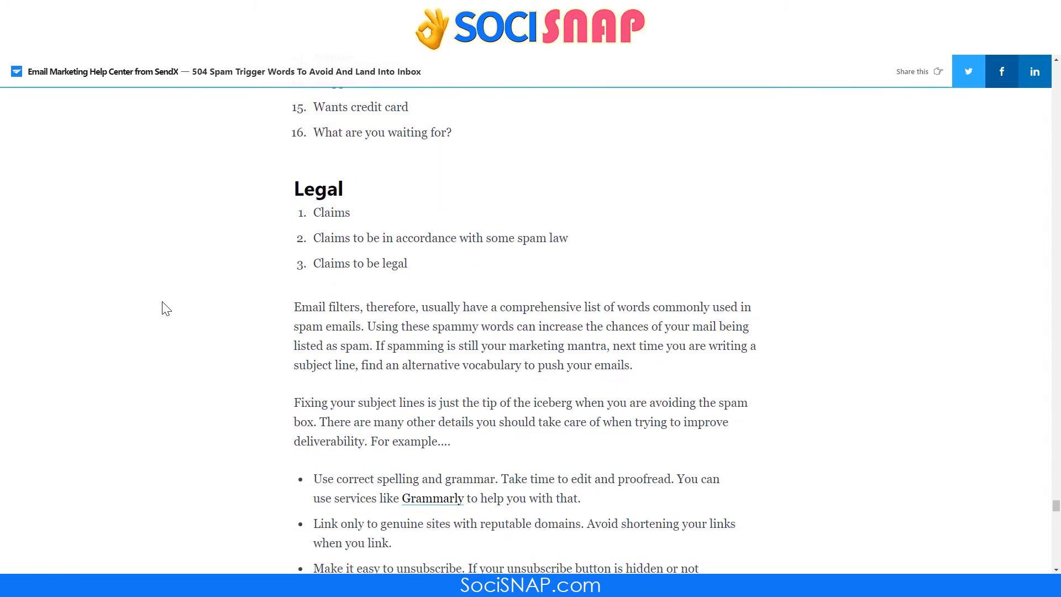
scroll(165, 308, down, 18)
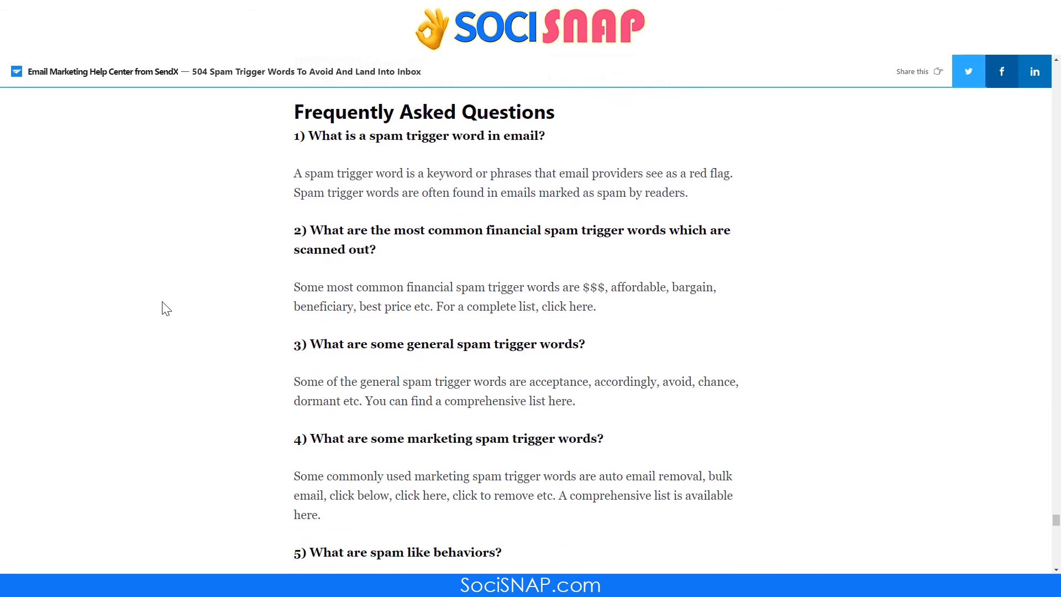
scroll(166, 308, down, 3)
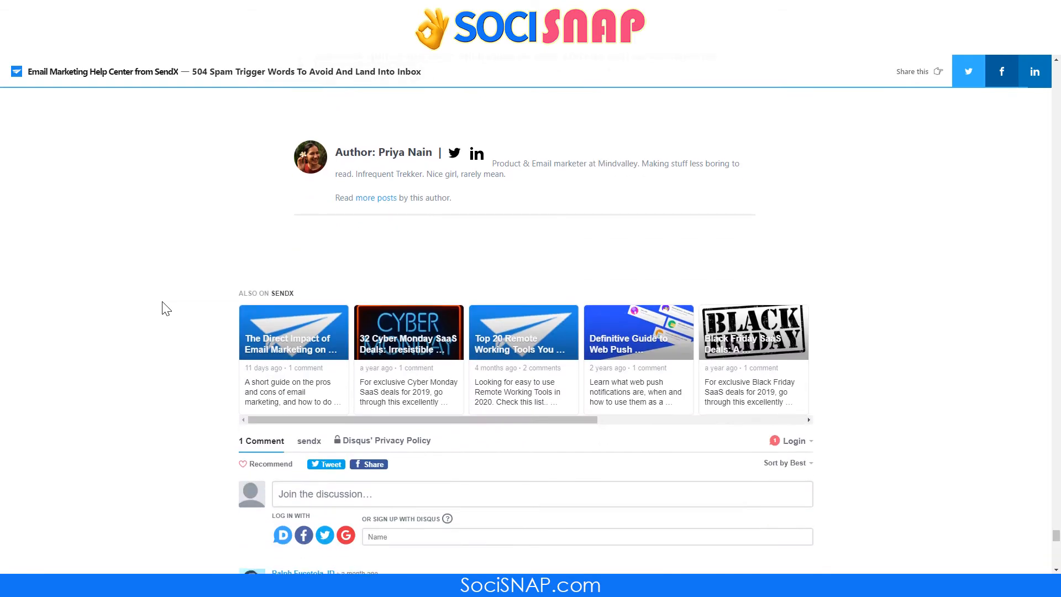
scroll(166, 309, up, 2)
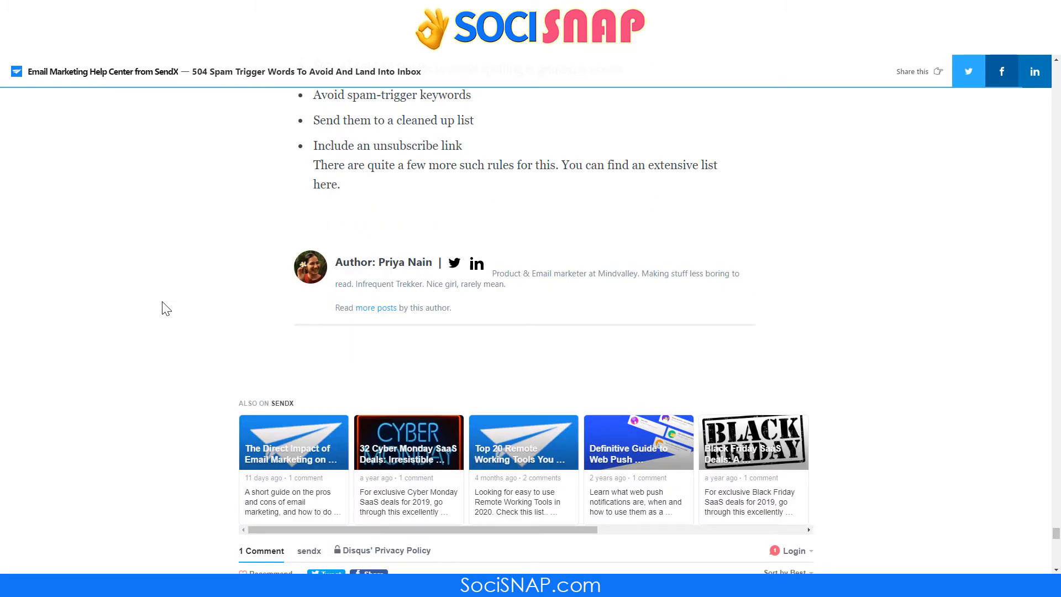
- Switch to the SendX pricing page and review the subscriber tiers and the Business and Enterprise plan features
key(Home)
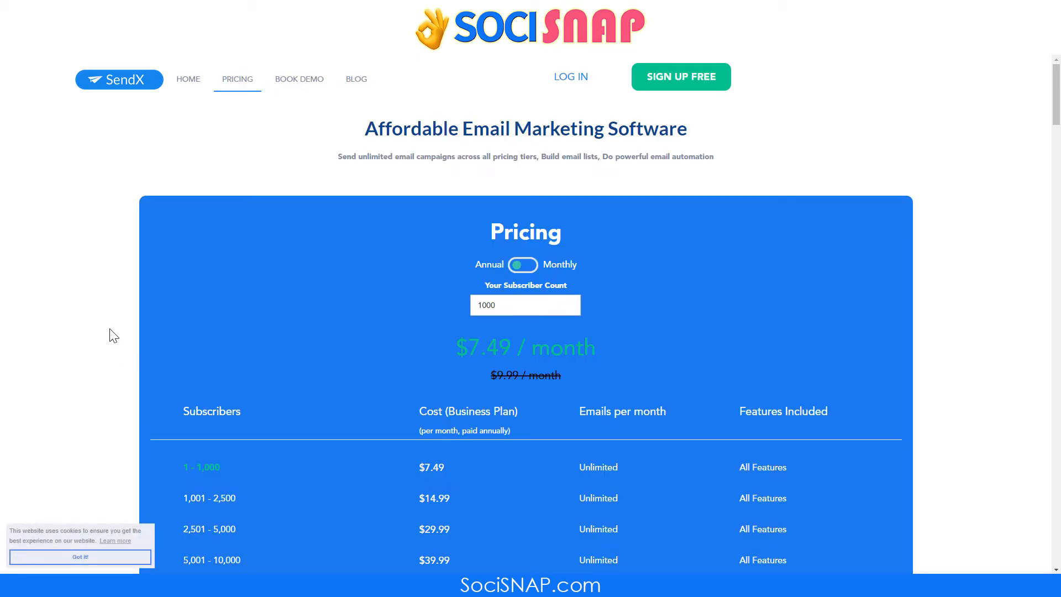
scroll(114, 335, down, 2)
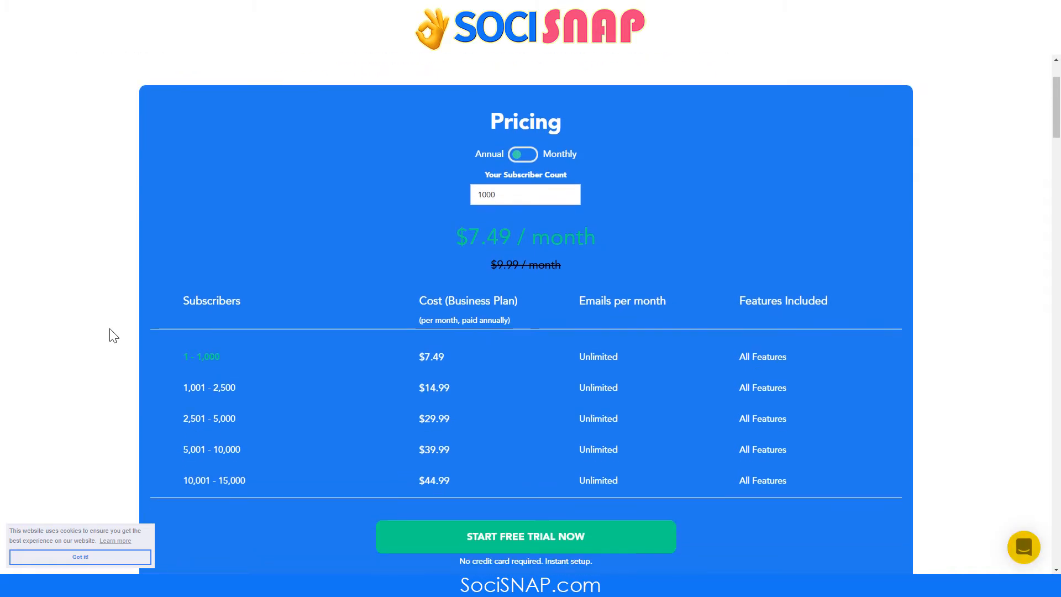
scroll(113, 335, down, 8)
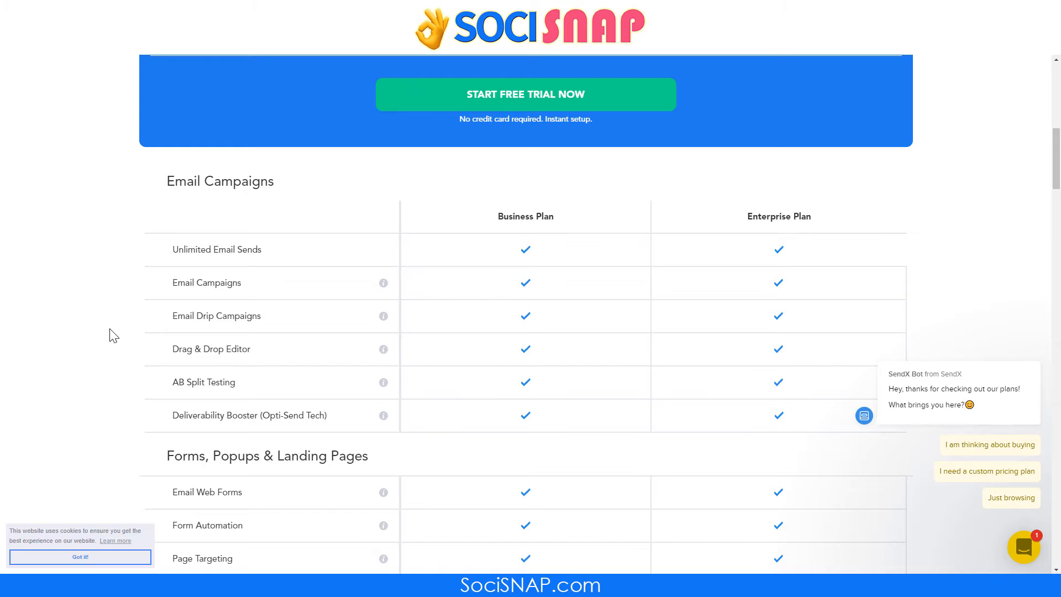
scroll(114, 335, up, 10)
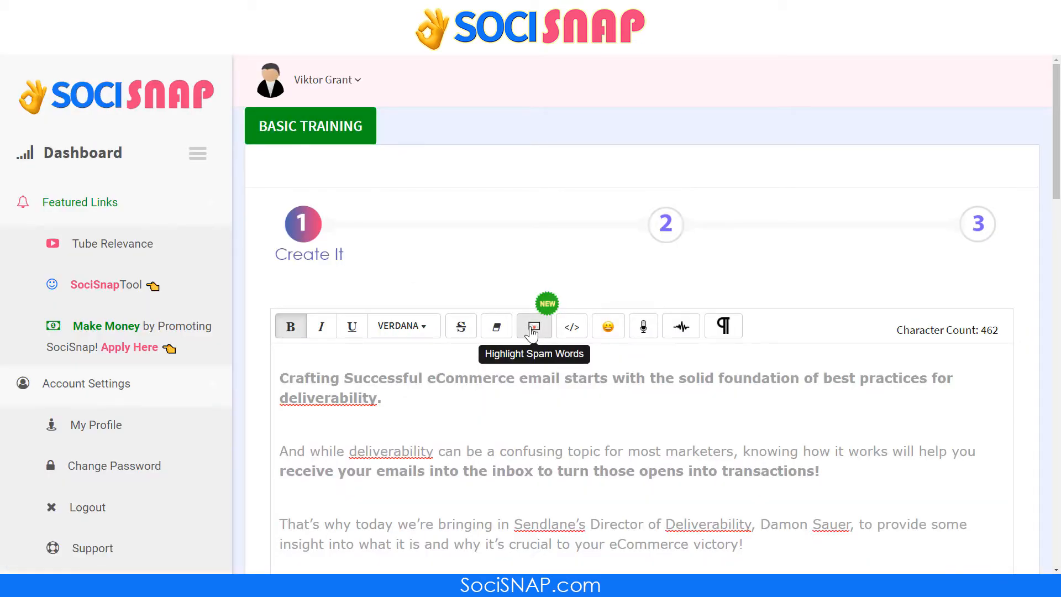
- Switch to SociSNAP, recheck the edited email for spam words, and reset the snippet selection to [Choose a snippet]
click(533, 326)
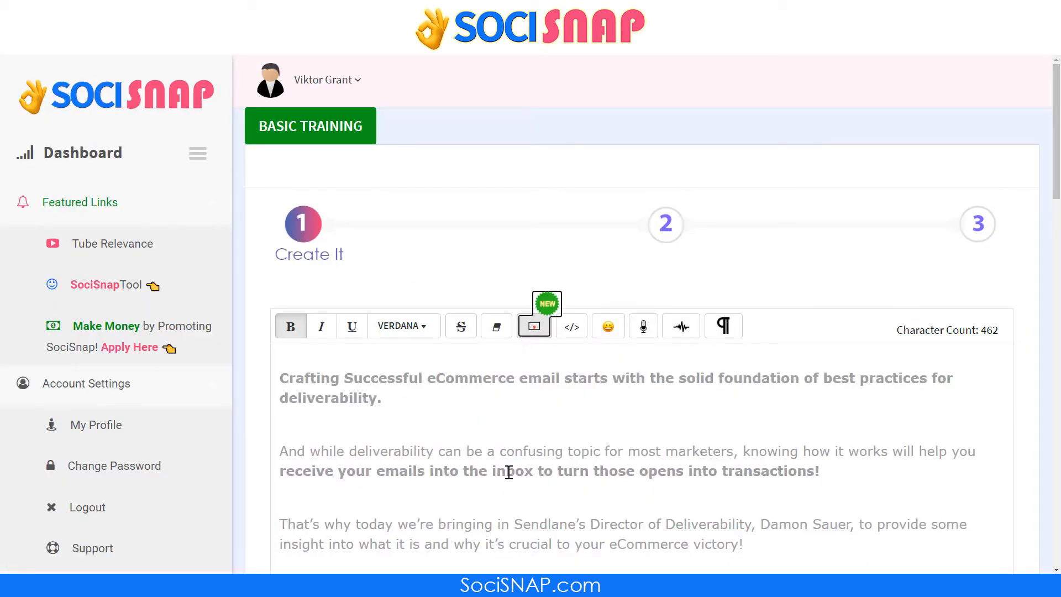
scroll(492, 395, down, 3)
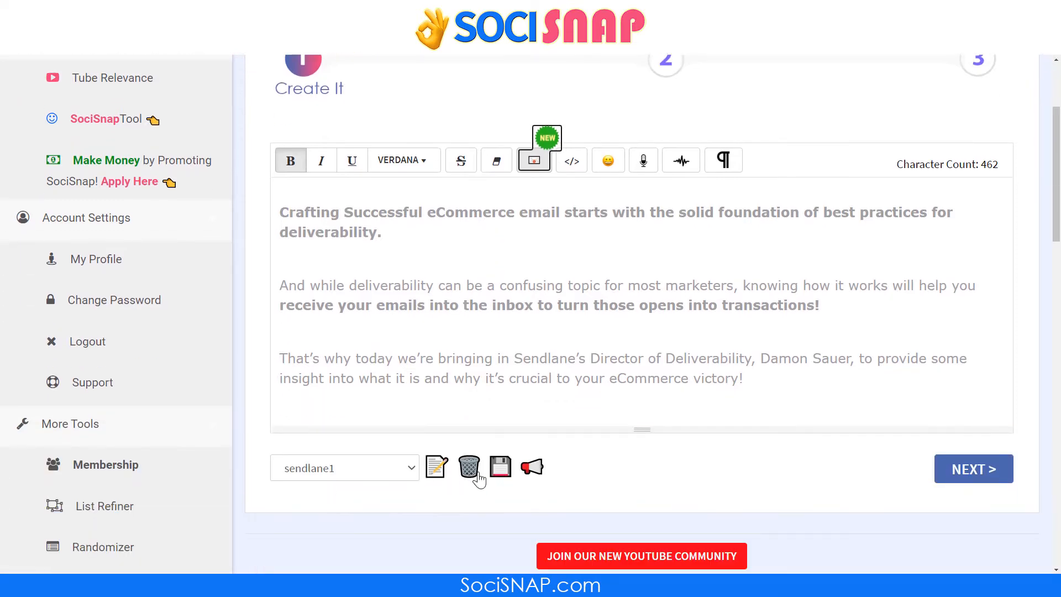
click(411, 469)
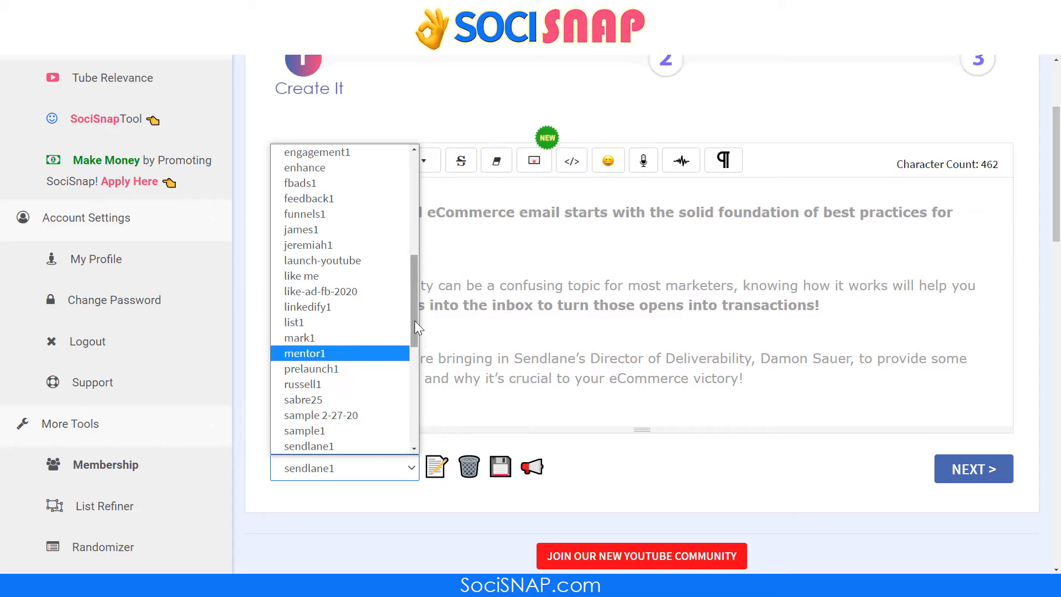
drag(415, 320, 409, 190)
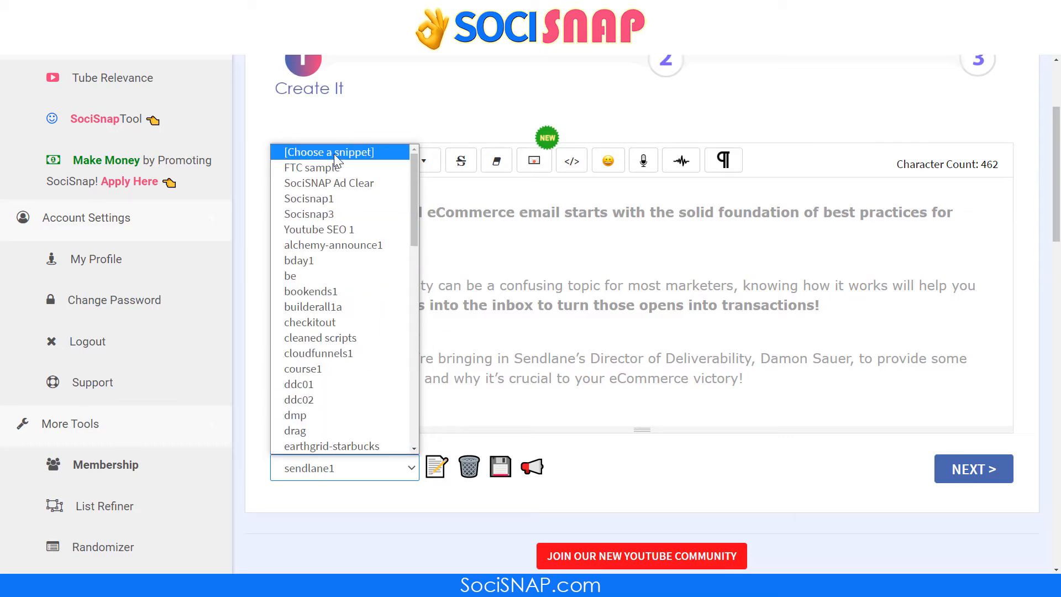
click(352, 151)
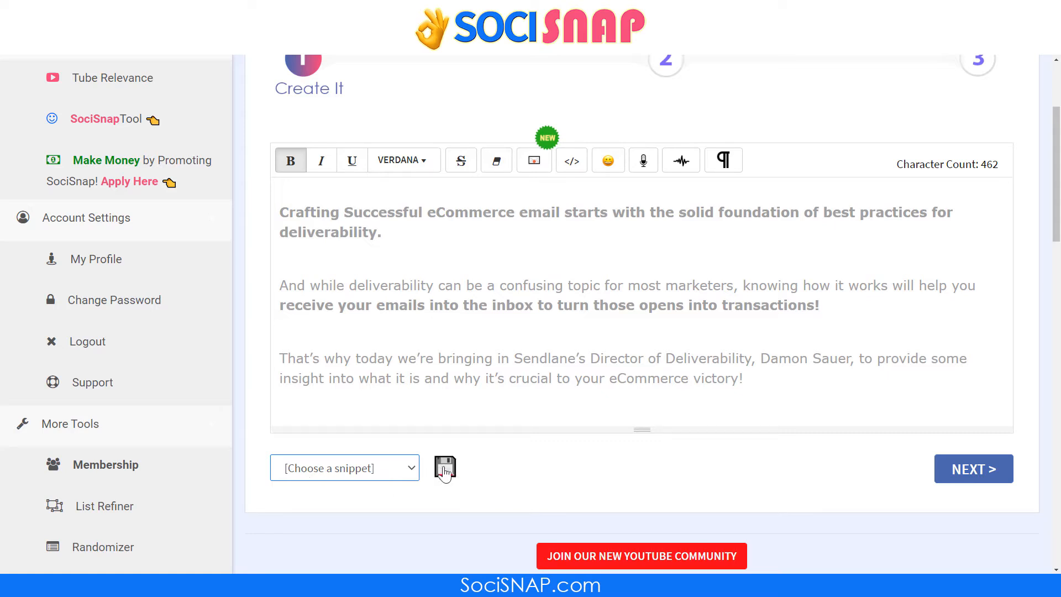
- Save the edited email copy as a new snippet named sendlane1-fixed
click(445, 471)
click(515, 467)
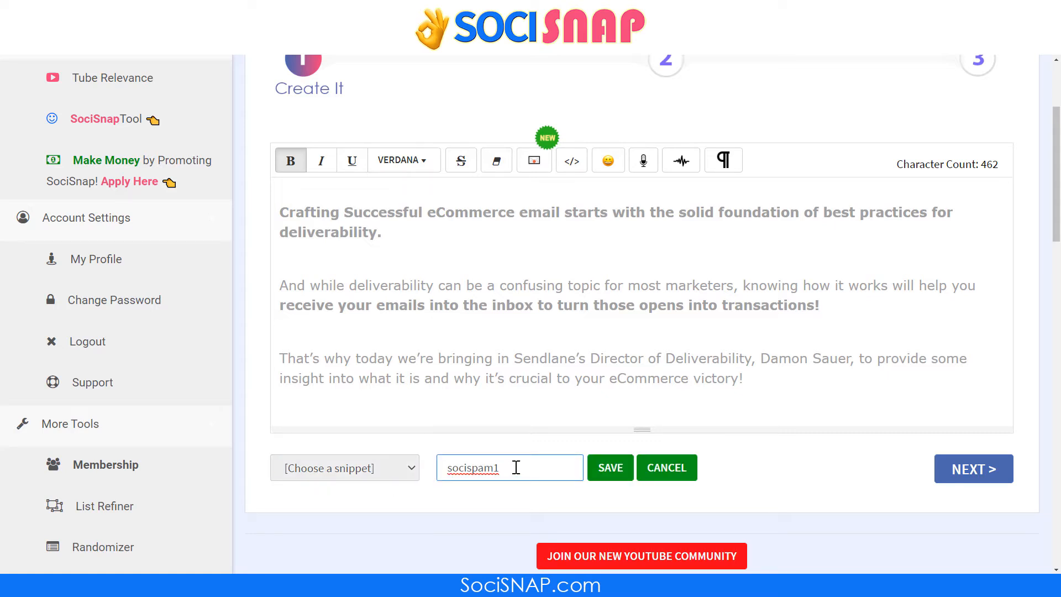
key(BackSpace)
key(BackSpace)
key(BackSpace)
key(BackSpace)
key(BackSpace)
key(BackSpace)
key(BackSpace)
key(BackSpace)
key(BackSpace)
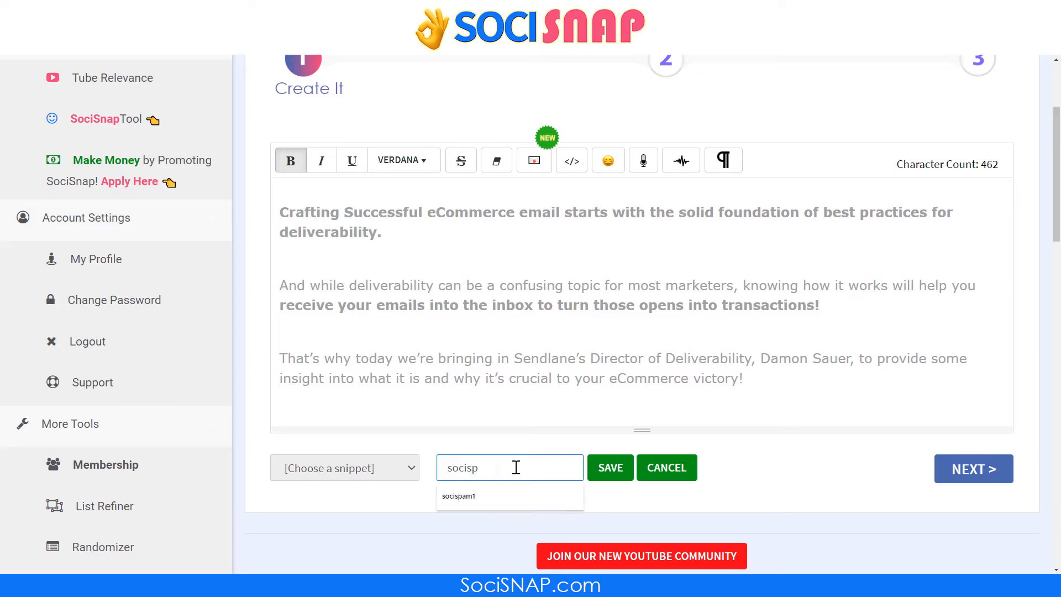
text(sendlane1-fixed)
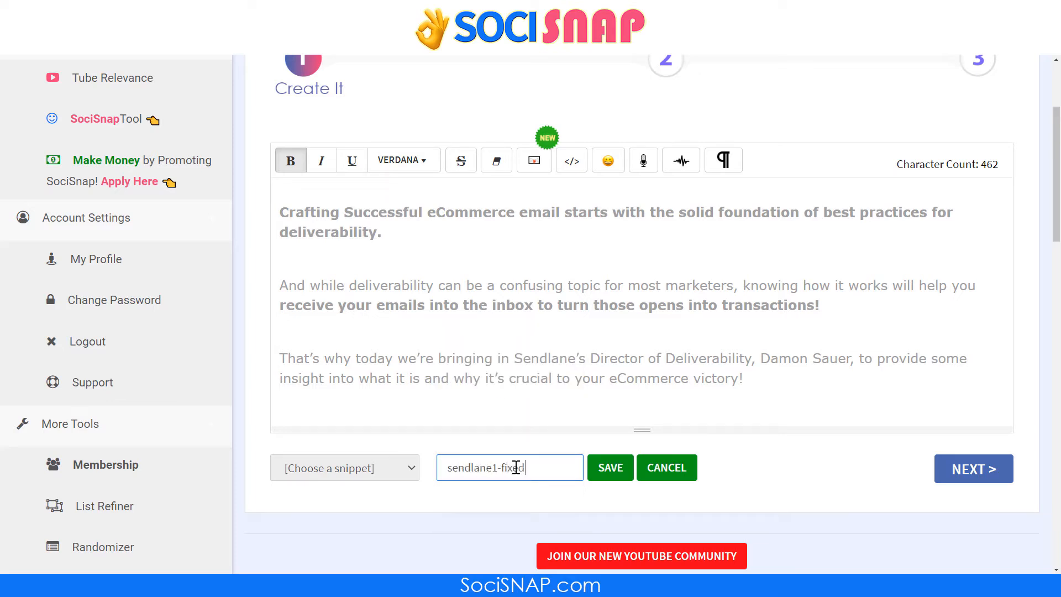
key(Return)
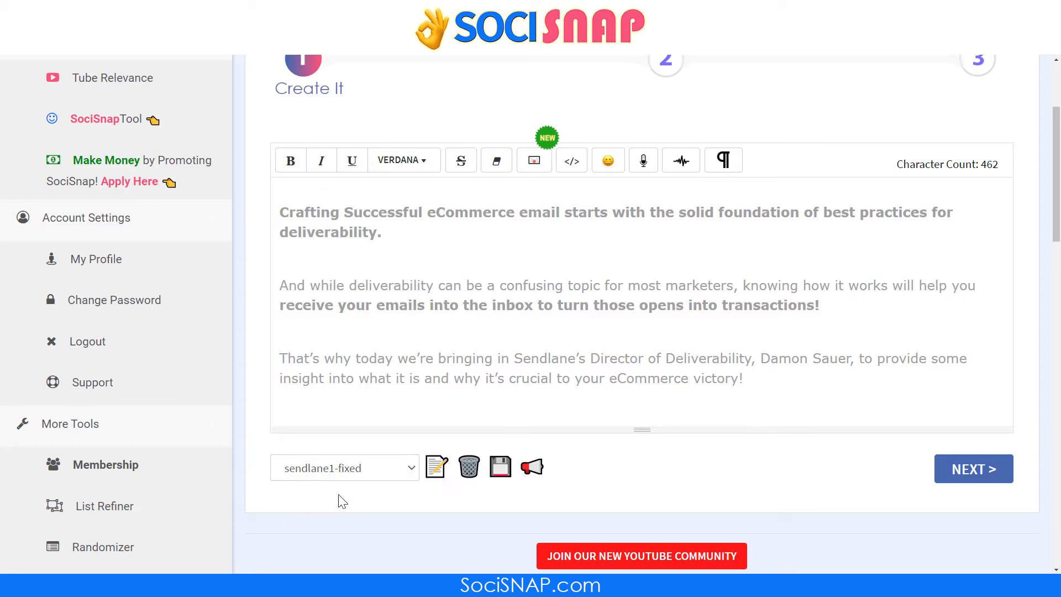
- Load the original sendlane1 snippet into the editor to view its highlighted spam words
click(410, 472)
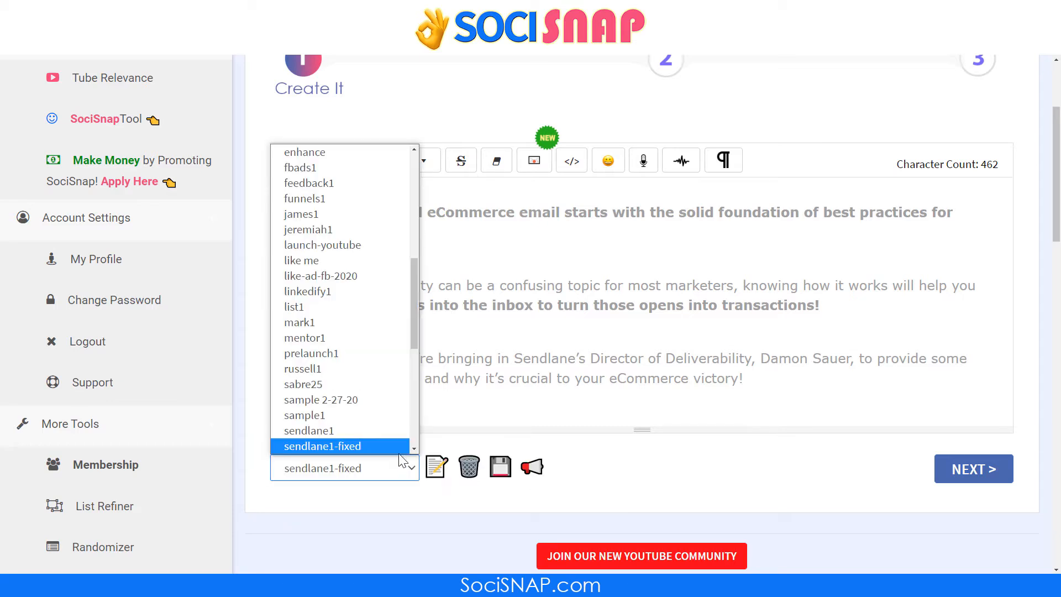
click(335, 432)
click(437, 467)
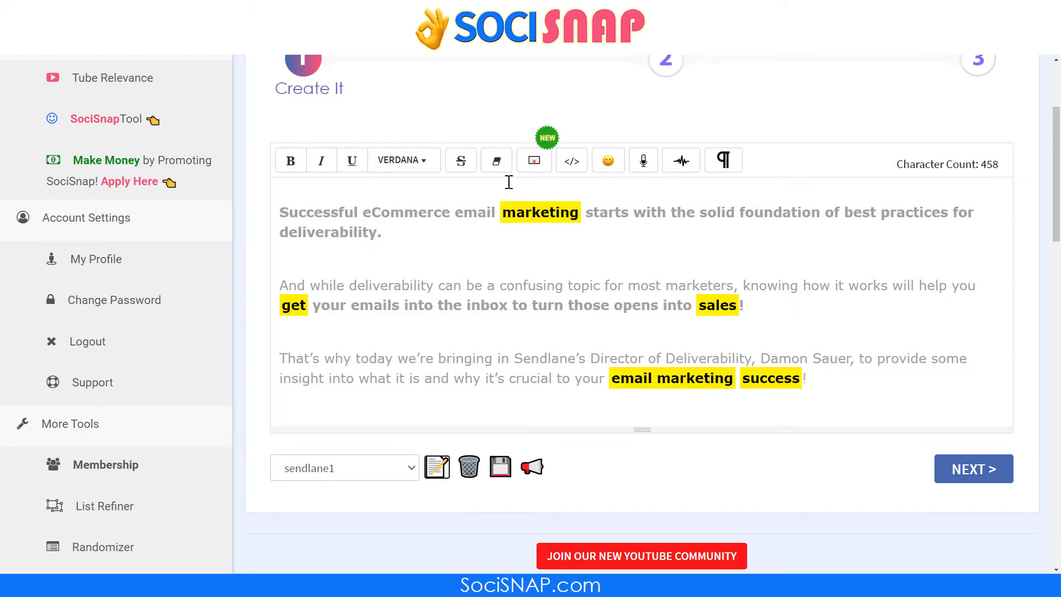
- Load the sendlane1-fixed snippet into the editor and place the cursor before "eCommerce" in the opening sentence
click(411, 468)
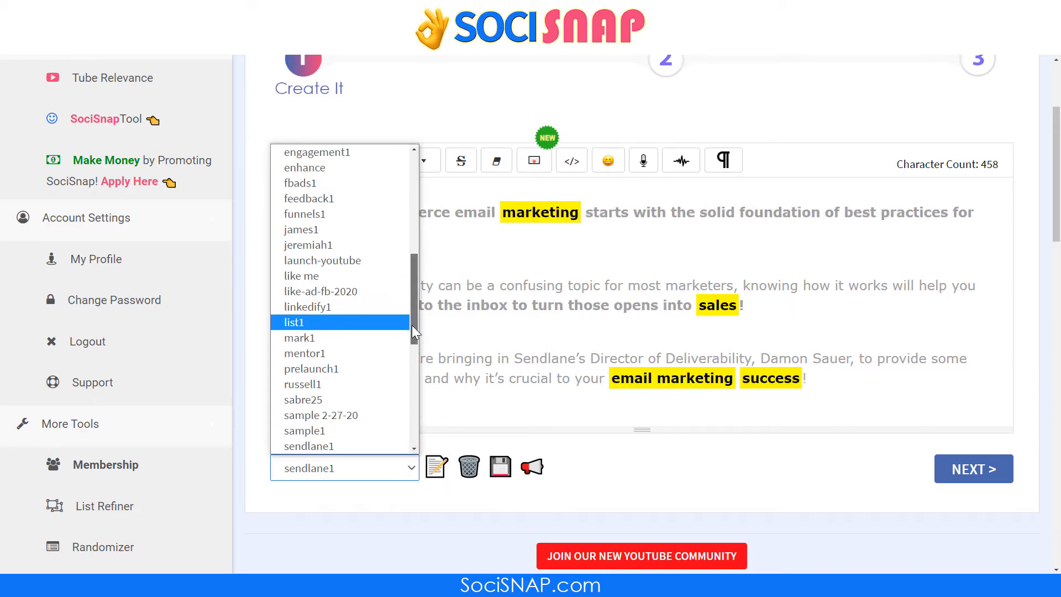
drag(413, 325, 413, 338)
click(335, 416)
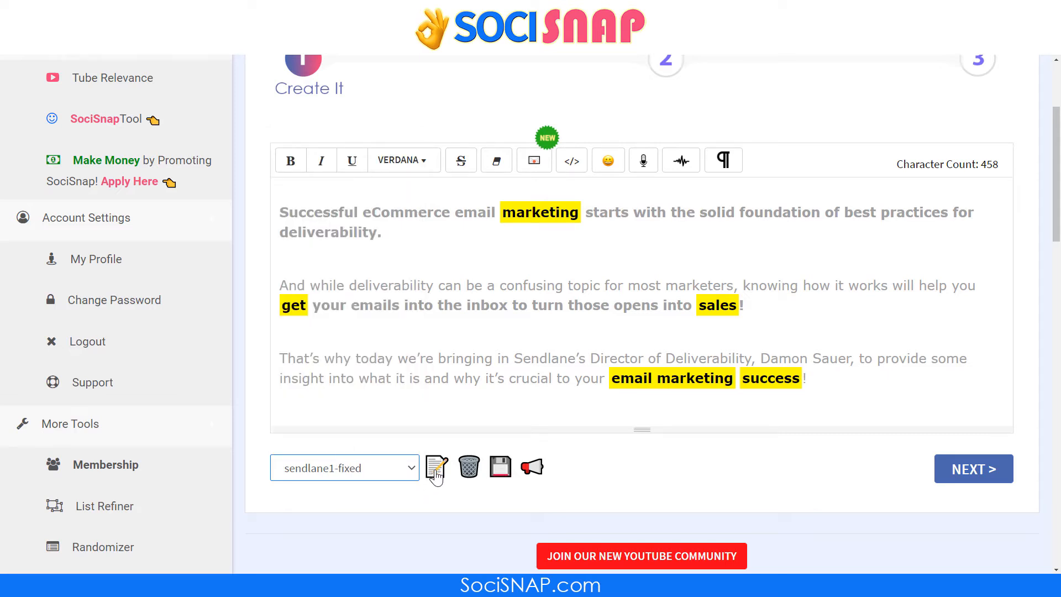
click(436, 469)
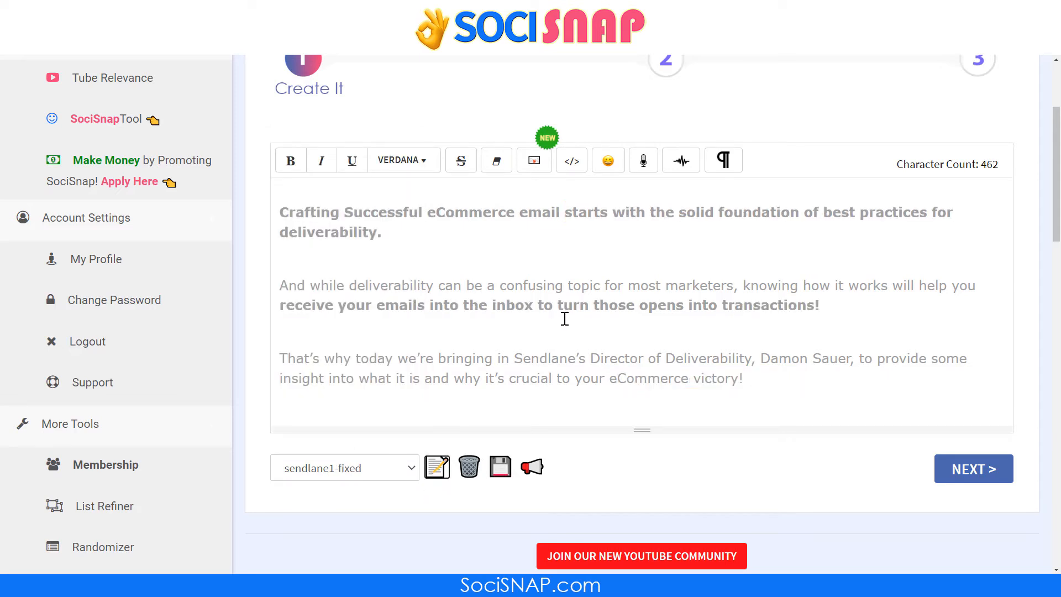
scroll(564, 319, up, 3)
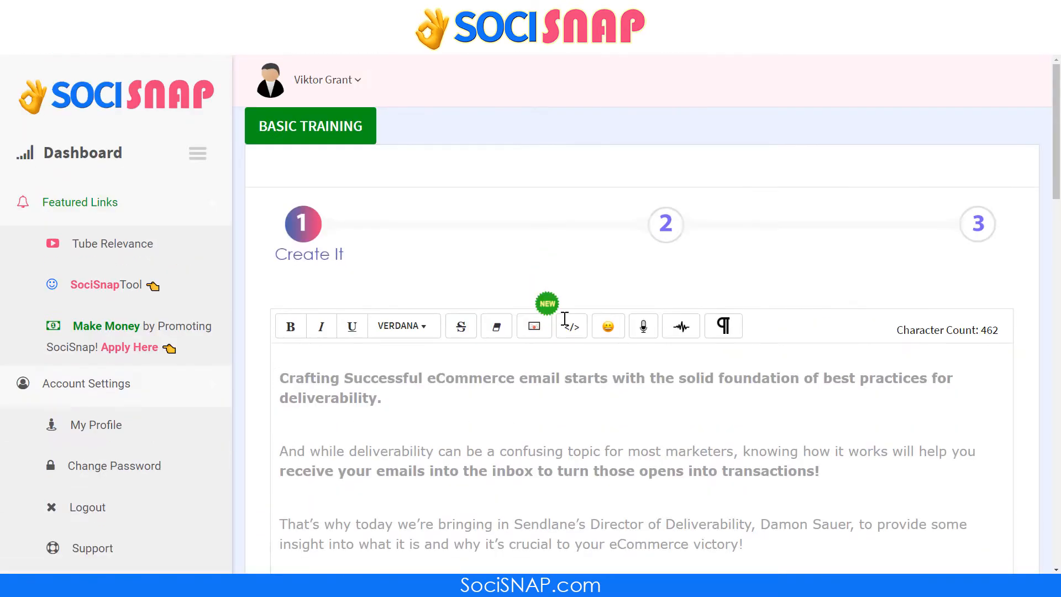
click(428, 378)
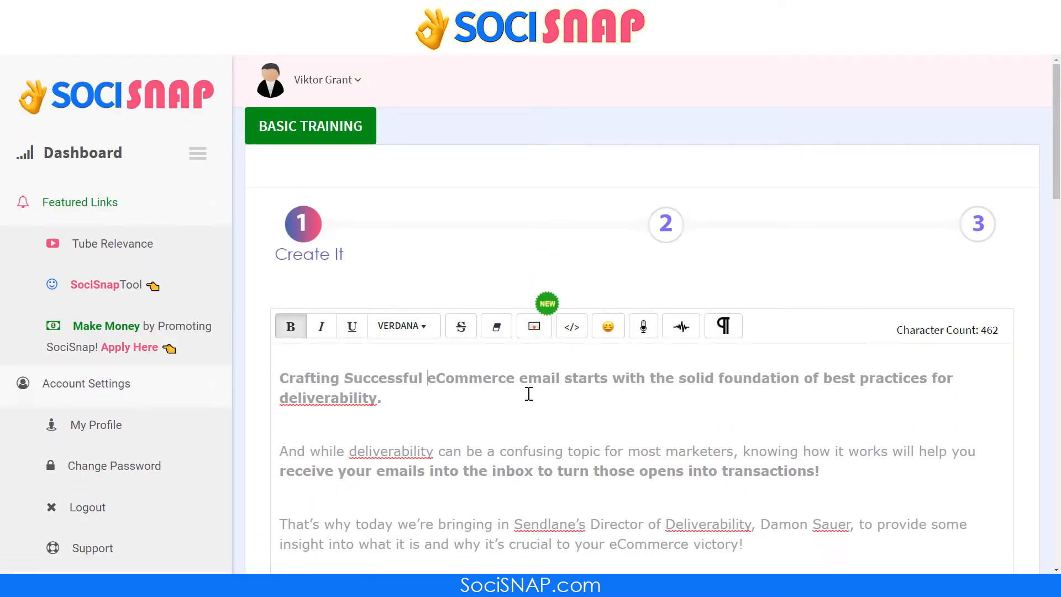
- Clear all the email copy from the editor, leaving it empty for new text
key(ctrl+a)
key(BackSpace)
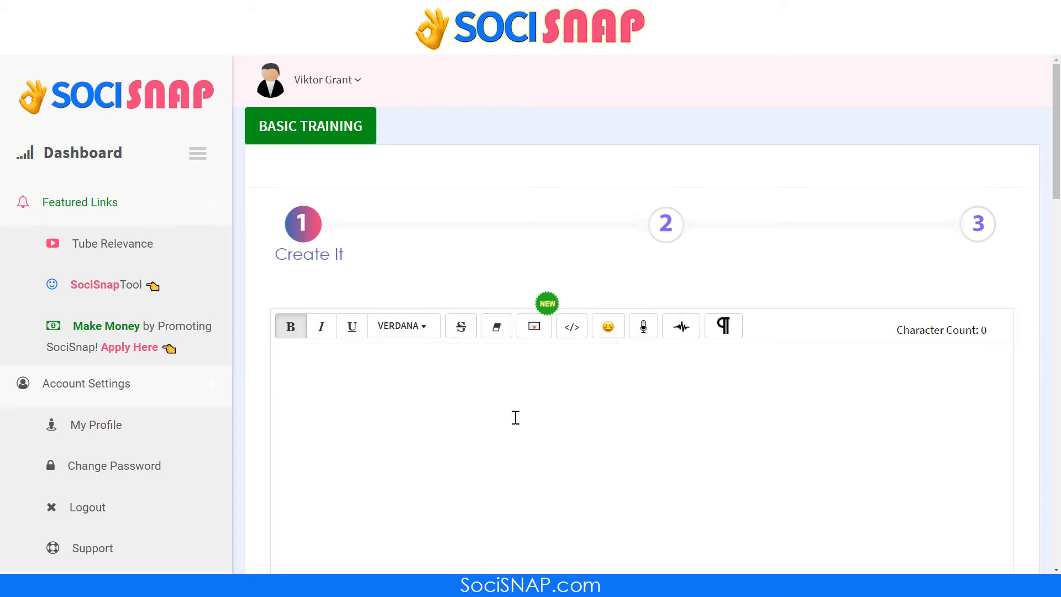
click(515, 417)
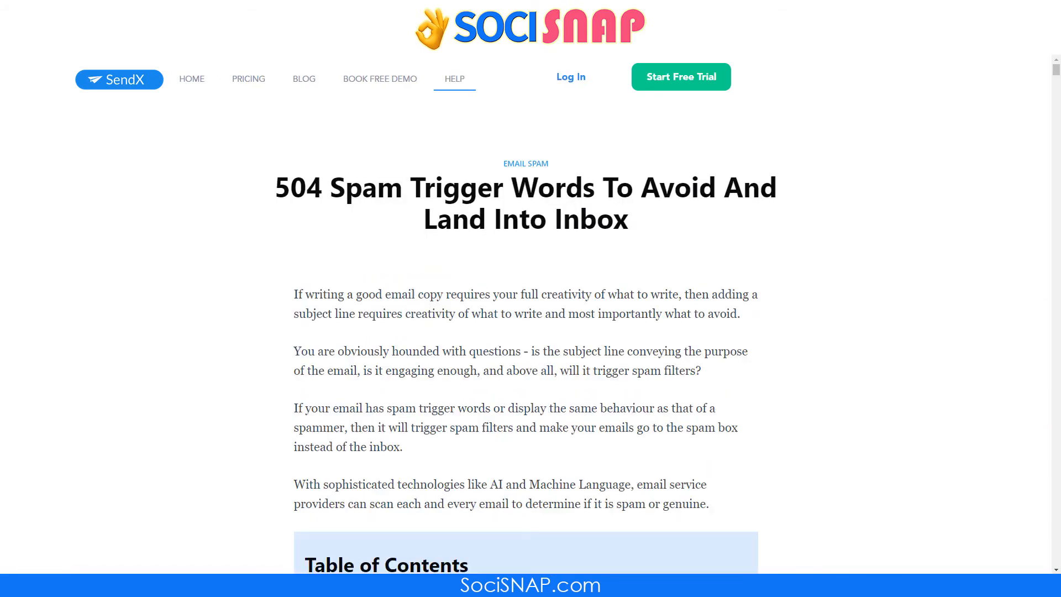
- Copy the four introductory paragraphs from SendX's "504 Spam Trigger Words" article and paste them into the empty SociSNAP editor
scroll(432, 415, down, 3)
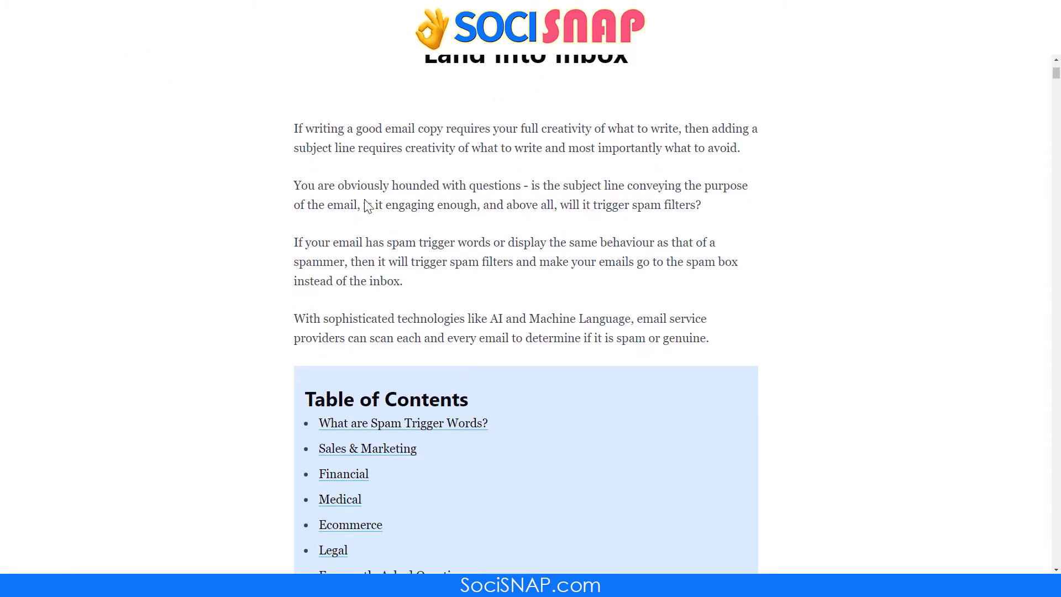
drag(293, 125, 736, 345)
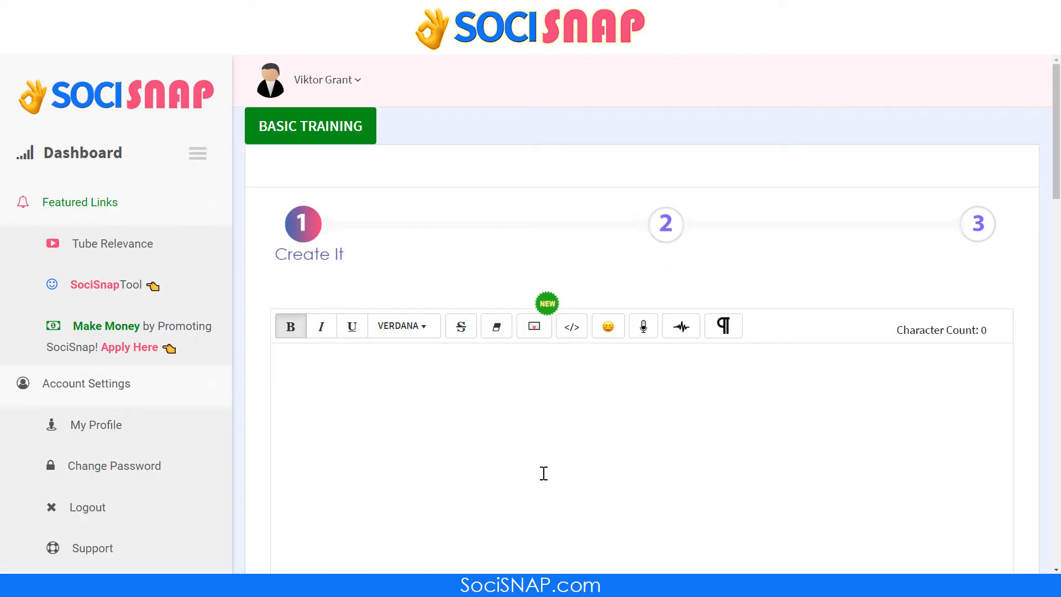
text(If writing a good email copy requires your full creativity of what to write, then adding a subject line requires creativity of what to write and most importantly what to avoid.  You are obviously hounded with questions - is the subject line conveying the purpose of the email, is it engaging enough, and above all, will it trigger spam filters?  If your email has spam trigger words or display the same behaviour as that of a spammer, then it will trigger spam filters and make your emails go to the spam box instead of the inbox.  With sophisticated technologies like AI and Machine Language, email service providers can scan each and every email to determine if it is spam or genuine.)
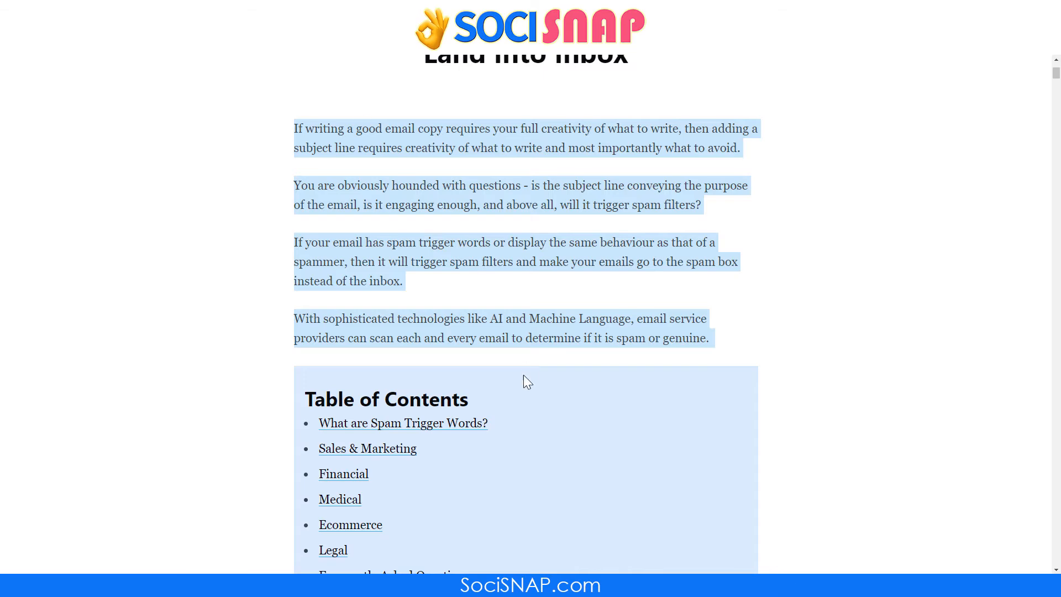
- Copy the article's "What are Spam Trigger Words?" section and paste it below the introductory paragraphs in the SociSNAP editor
scroll(512, 377, down, 8)
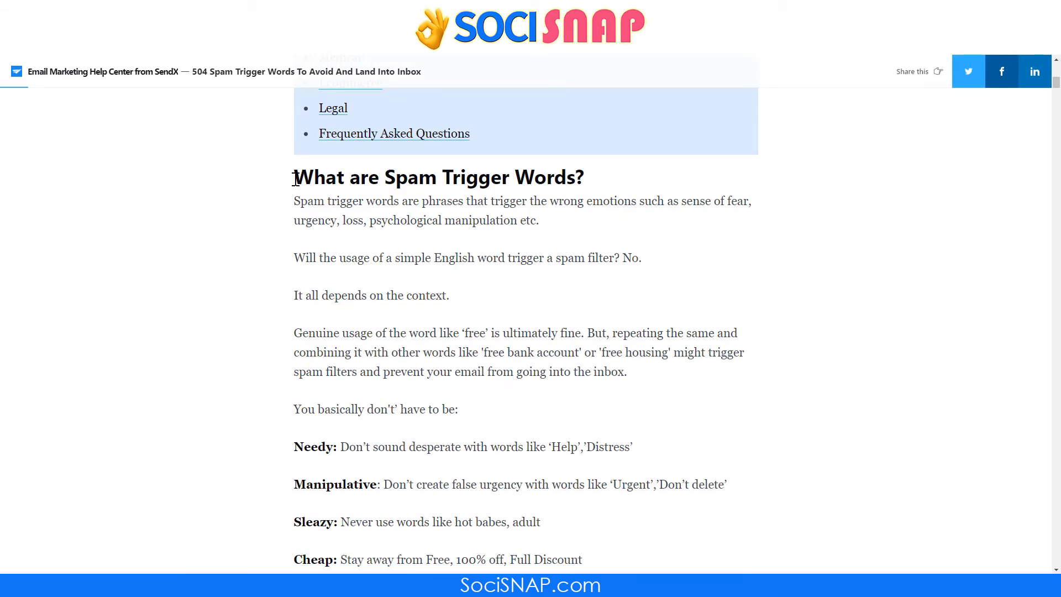
drag(293, 177, 492, 491)
scroll(474, 445, down, 3)
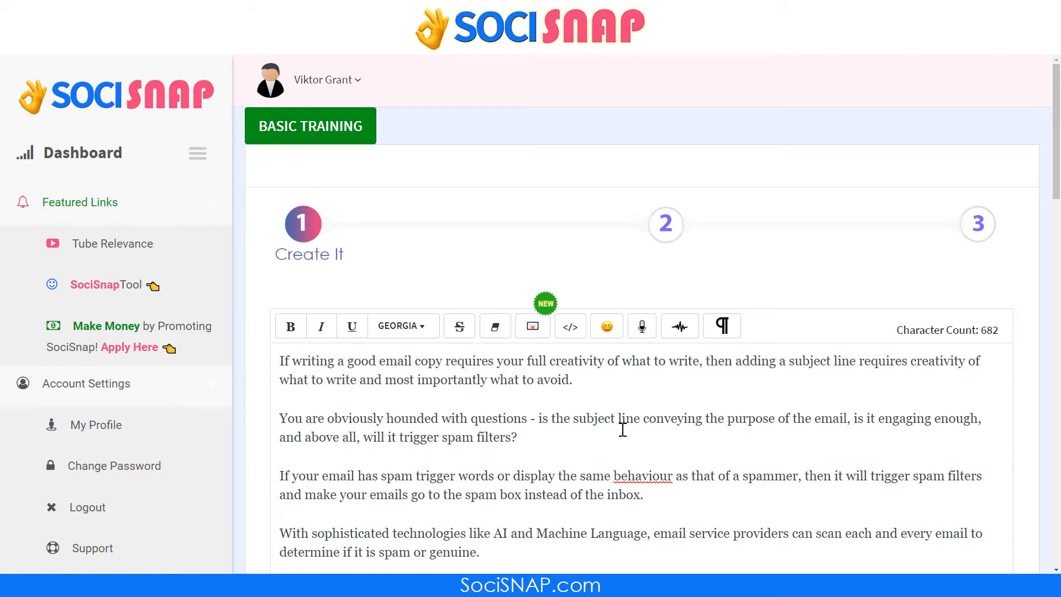
key(Return)
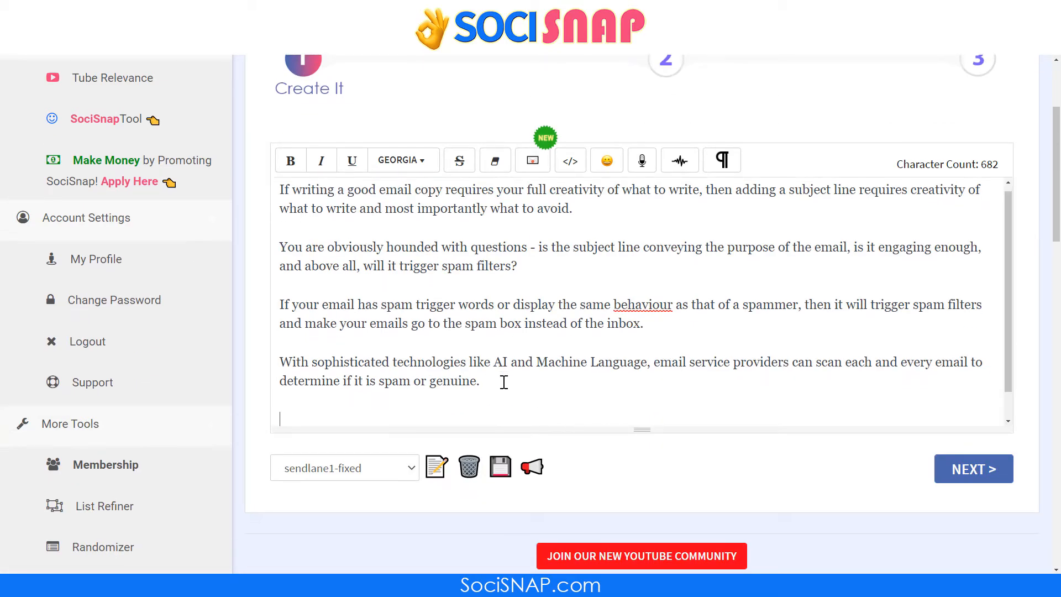
key(Return)
key(ctrl+v)
- Generate the post from the pasted article text, reveal its output to inspect the paragraph layout, and return to the editor
scroll(504, 381, up, 10)
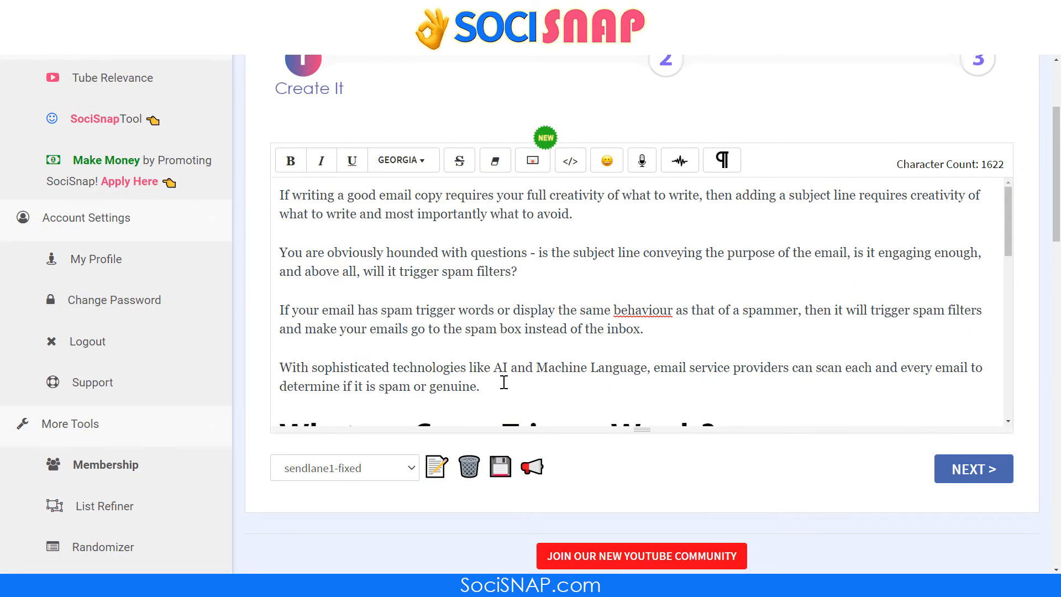
scroll(500, 312, down, 3)
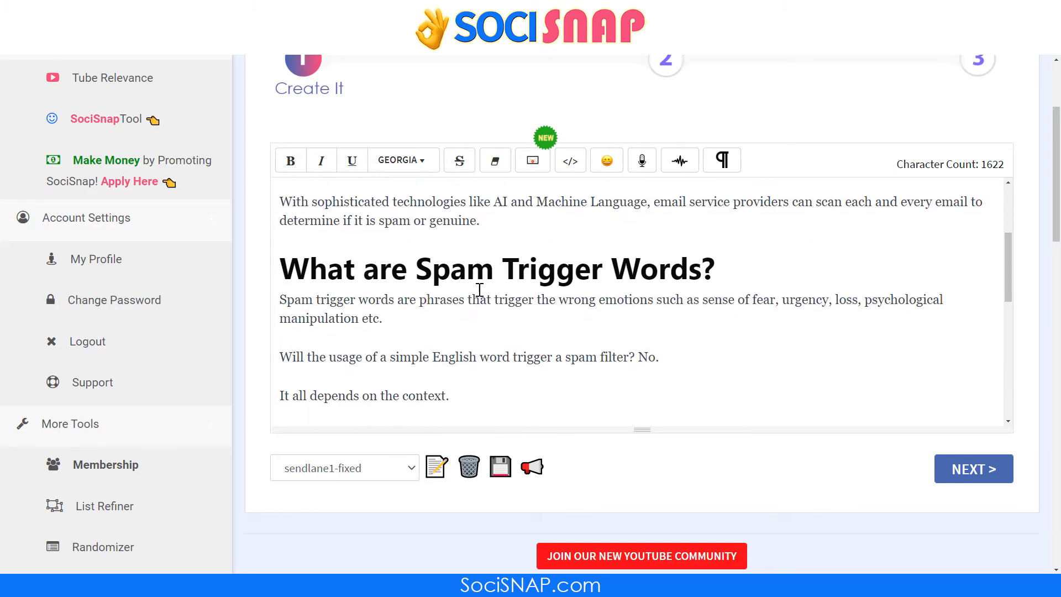
scroll(537, 285, down, 10)
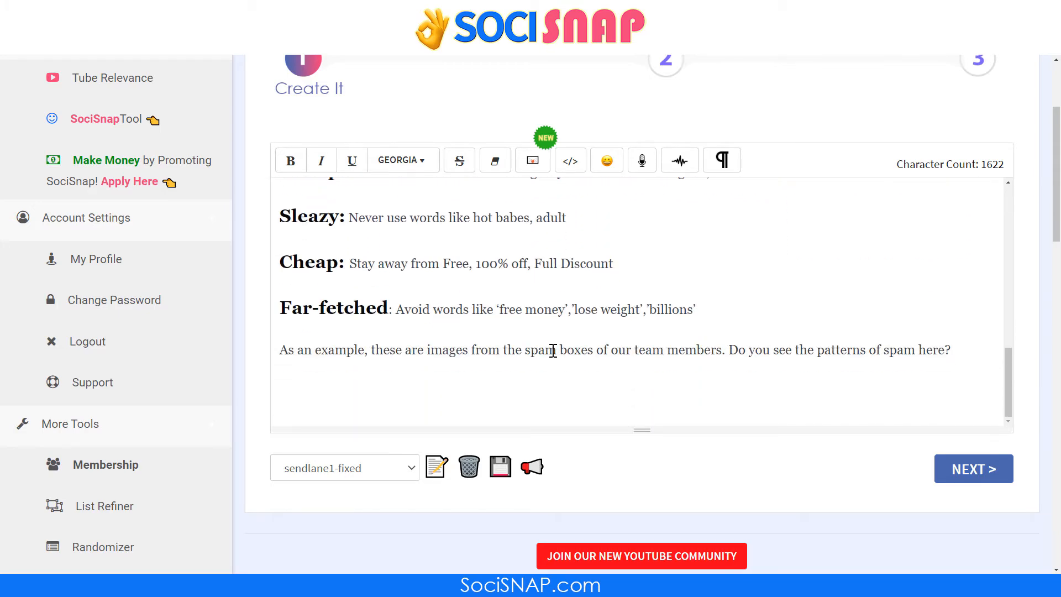
scroll(577, 349, up, 15)
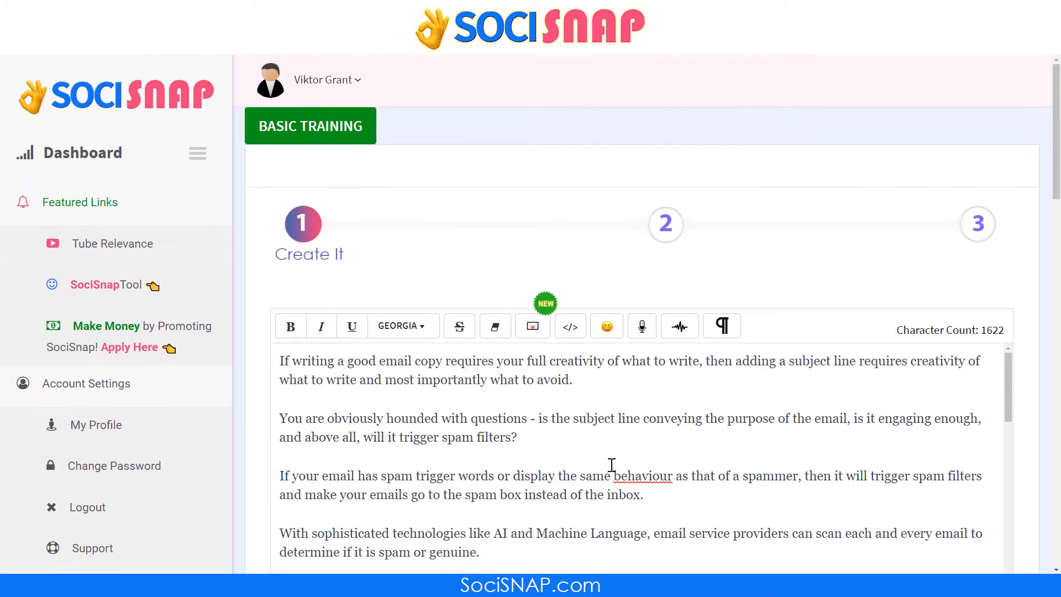
scroll(616, 429, down, 5)
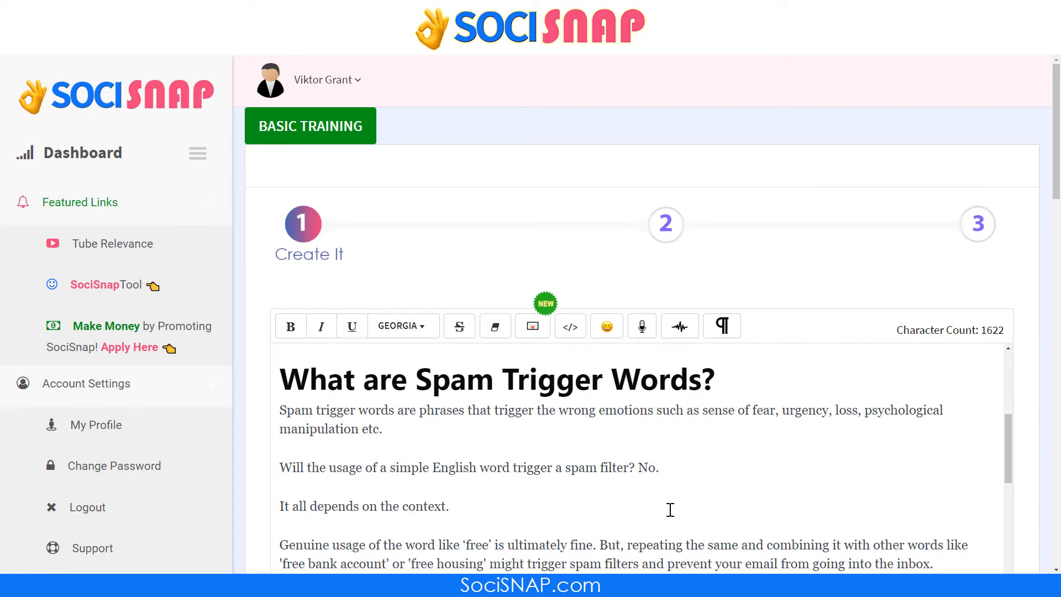
scroll(908, 254, down, 4)
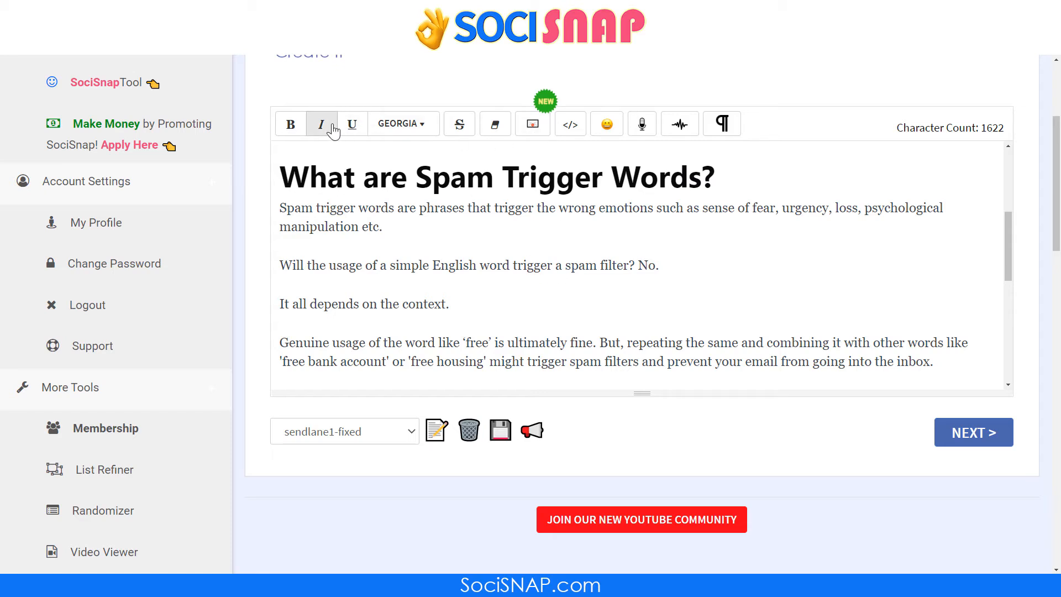
click(986, 435)
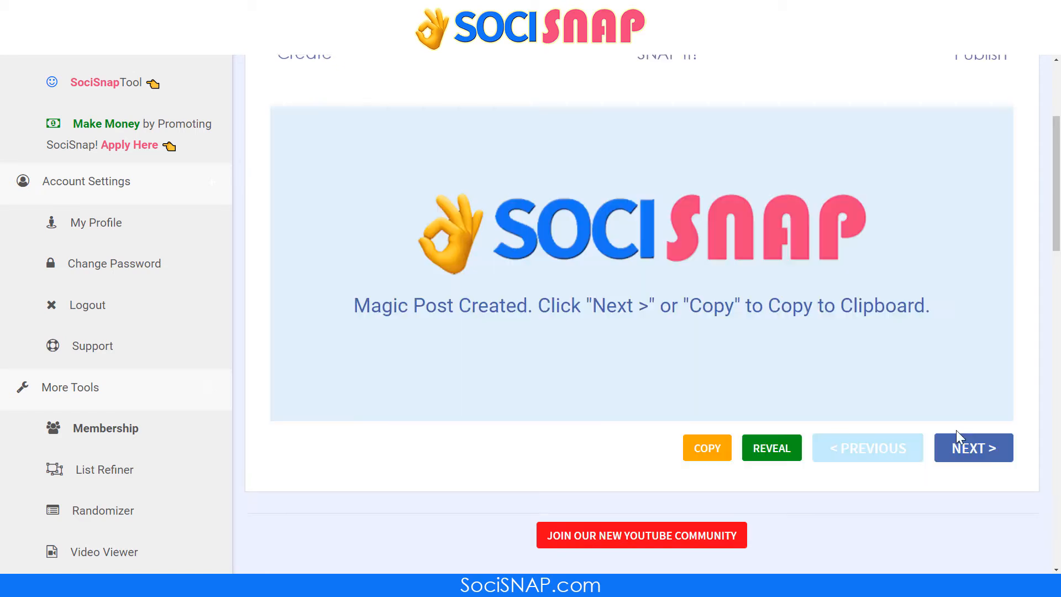
click(774, 449)
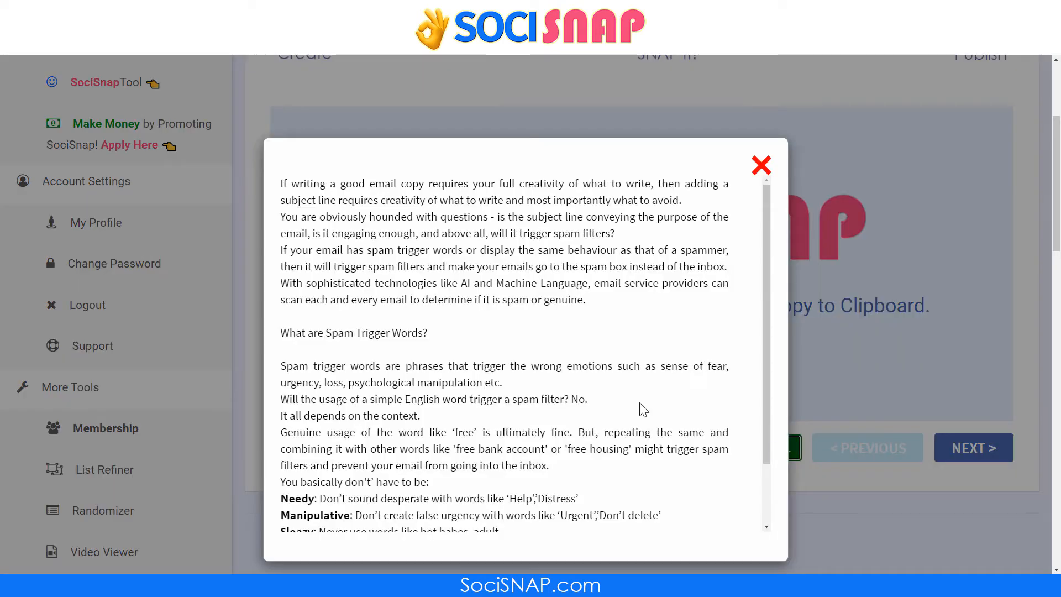
scroll(498, 324, down, 2)
scroll(497, 322, up, 2)
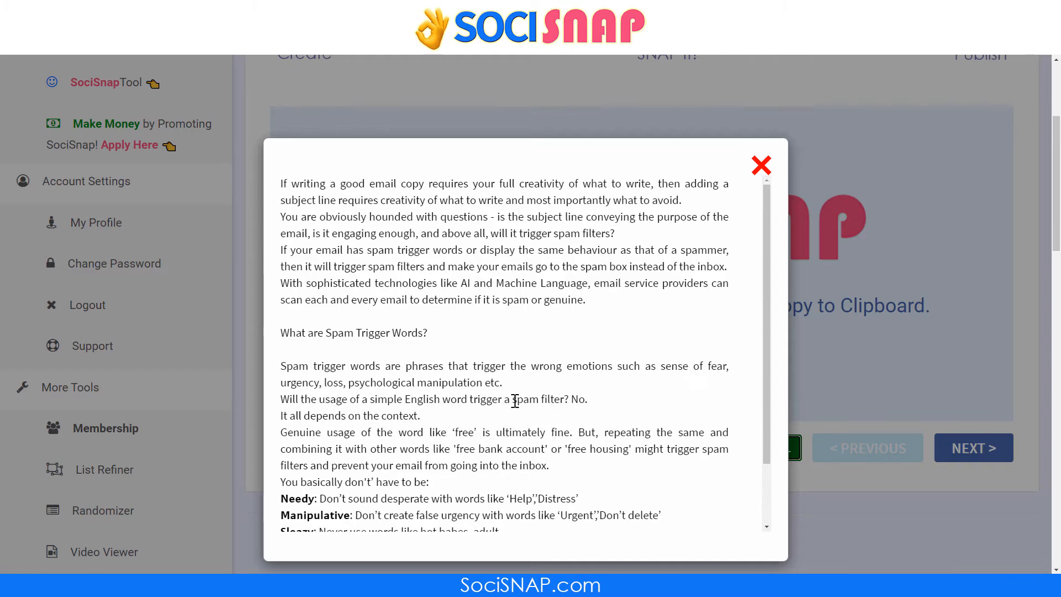
click(760, 165)
click(868, 452)
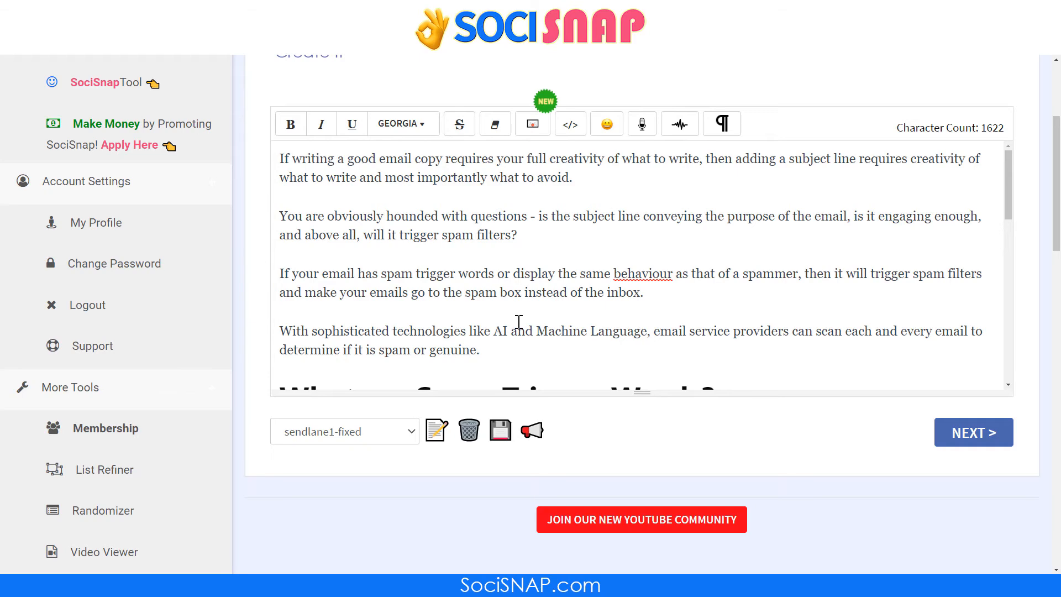
- Remove the formatting from the pasted article text and check the heading and labelled paragraphs through to the end
scroll(556, 323, up, 4)
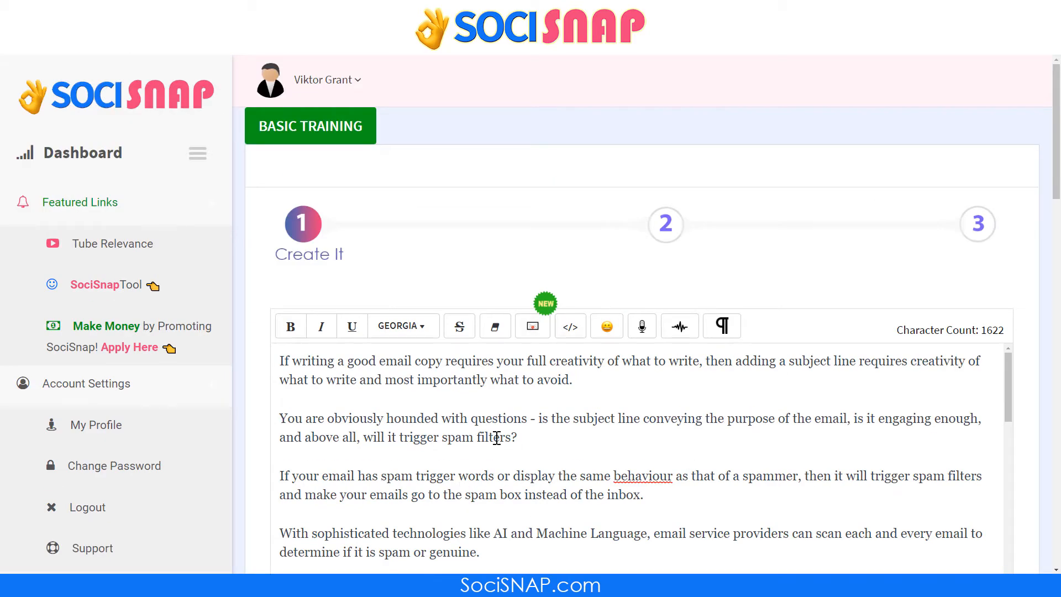
click(497, 333)
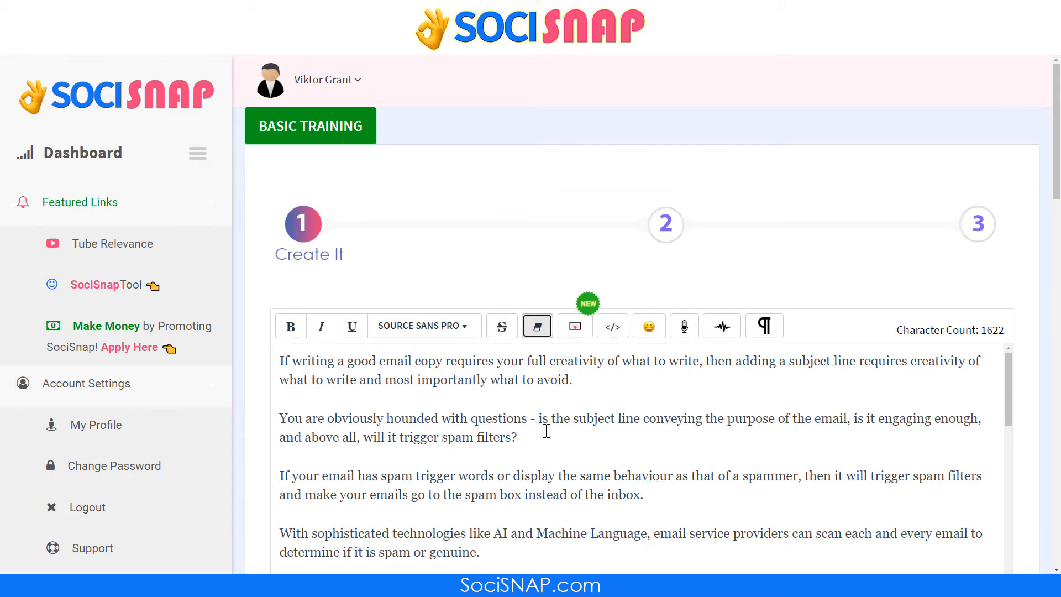
click(463, 390)
scroll(462, 390, down, 3)
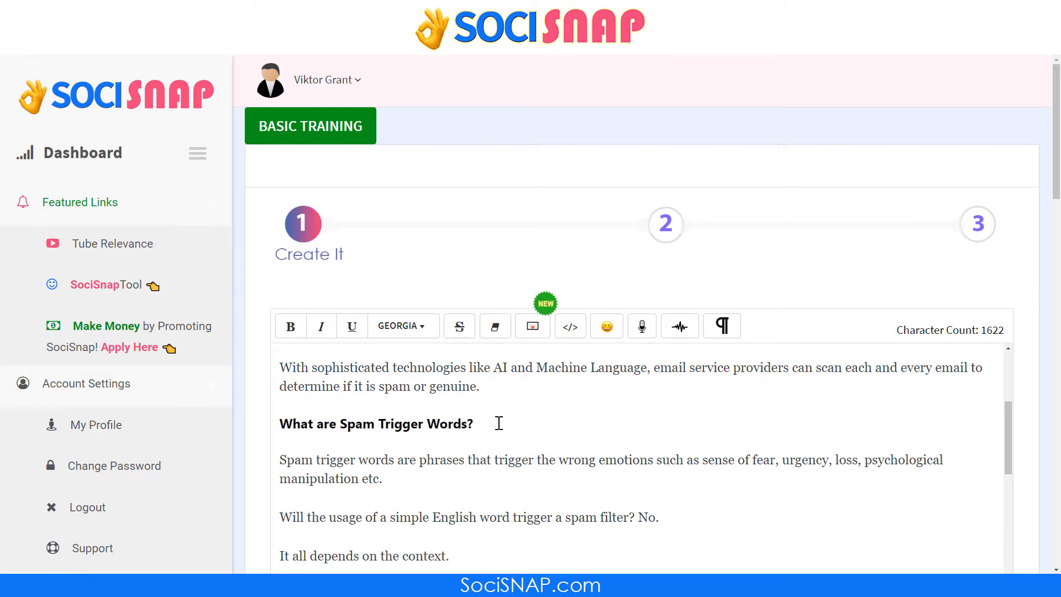
scroll(499, 423, down, 8)
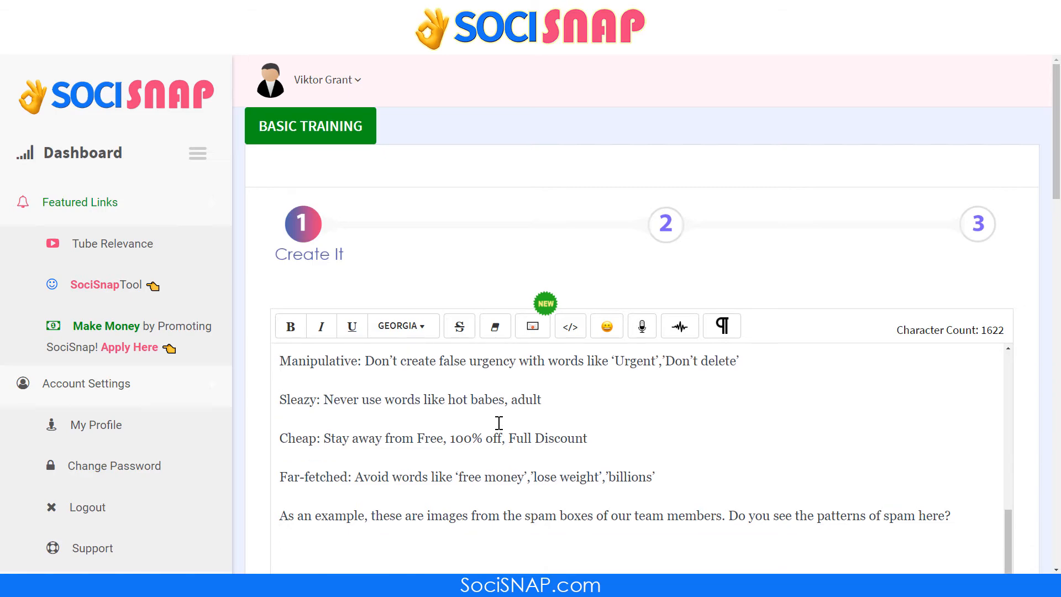
scroll(499, 423, up, 10)
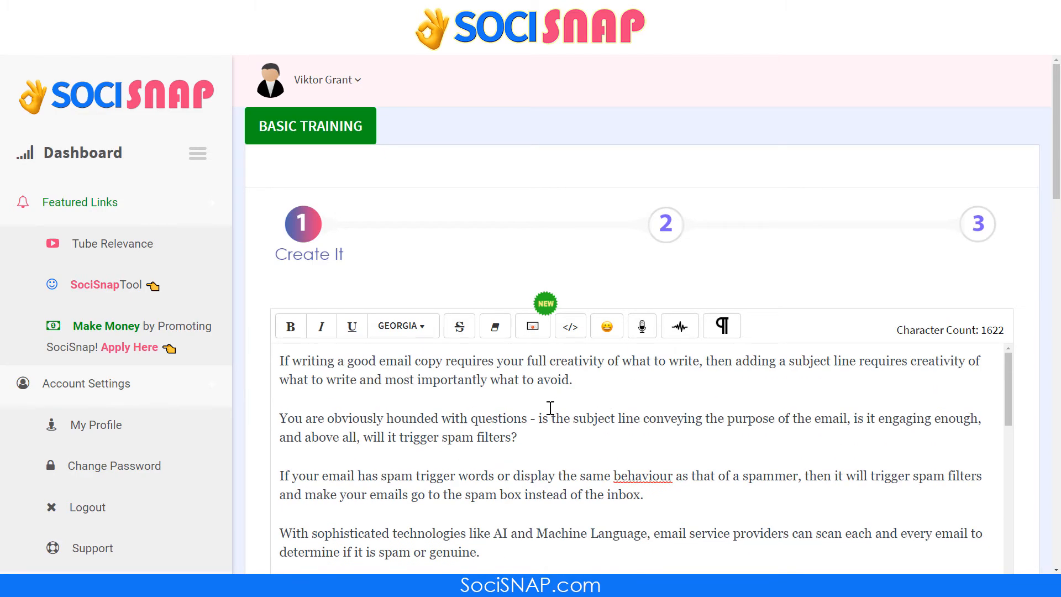
- Join the four introductory paragraphs into one continuous paragraph, with a space between each
click(602, 382)
key(Delete)
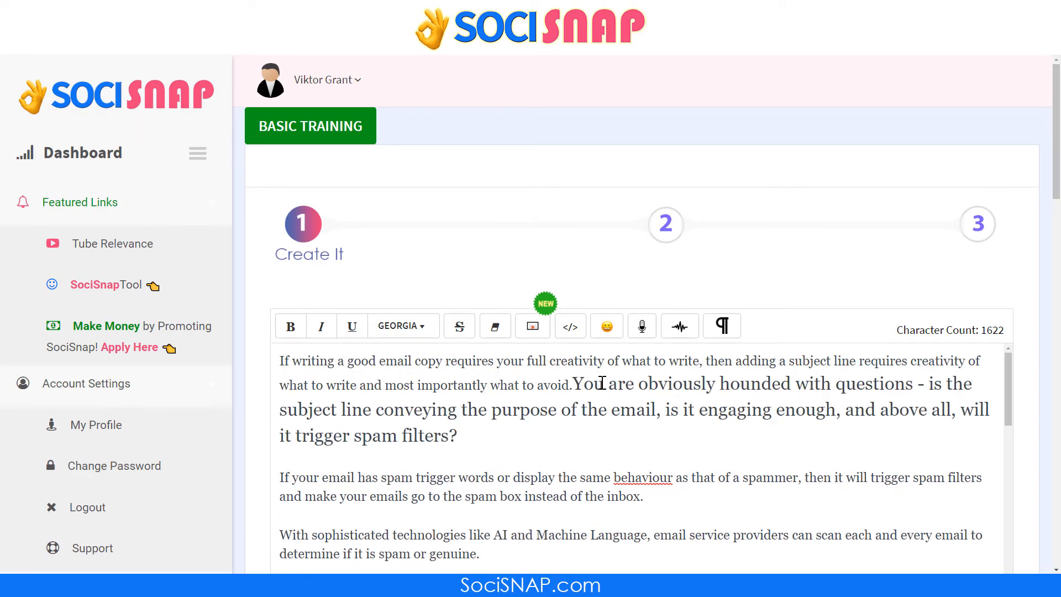
key(Down)
key(Delete)
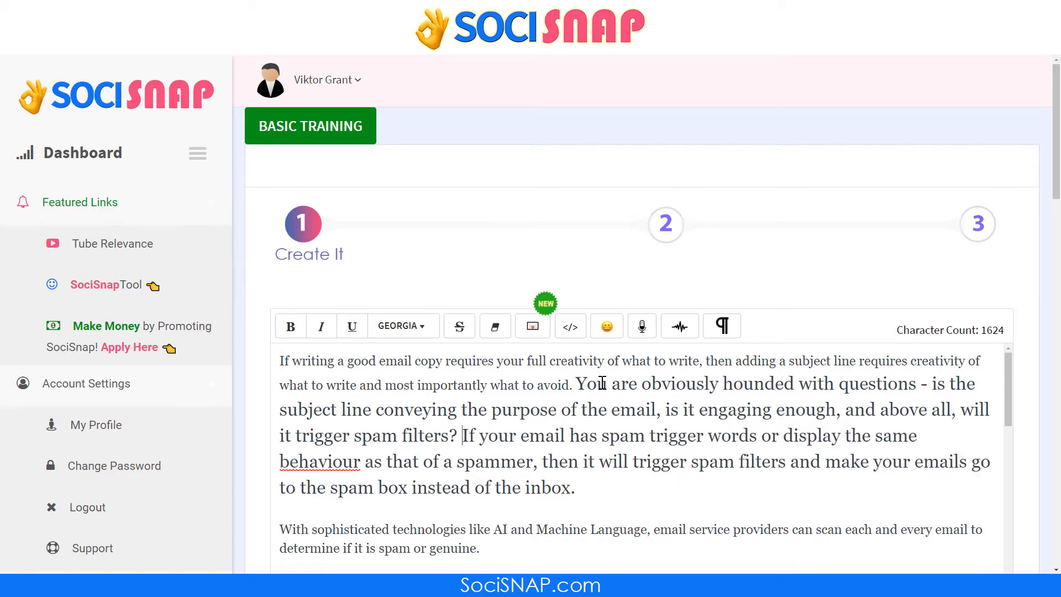
key(Down)
key(Down)
key(BackSpace)
key(Down)
key(Down)
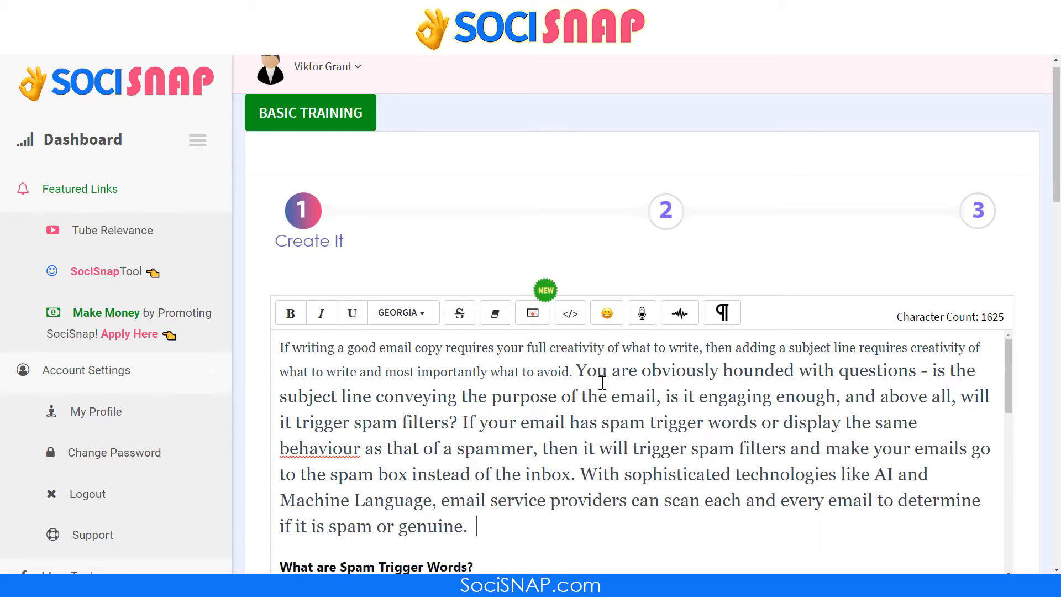
- Merge the "What are Spam Trigger Words?" heading and the paragraph defining spam trigger words into the introductory paragraph
key(Delete)
key(Down)
key(Down)
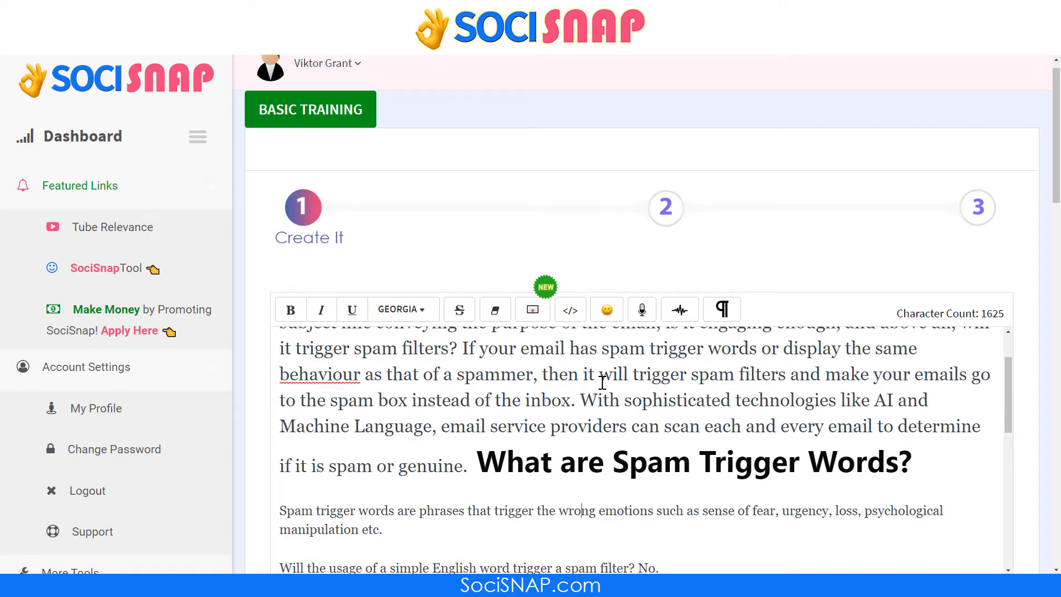
key(Right)
key(Right)
key(Right)
key(Right)
key(BackSpace)
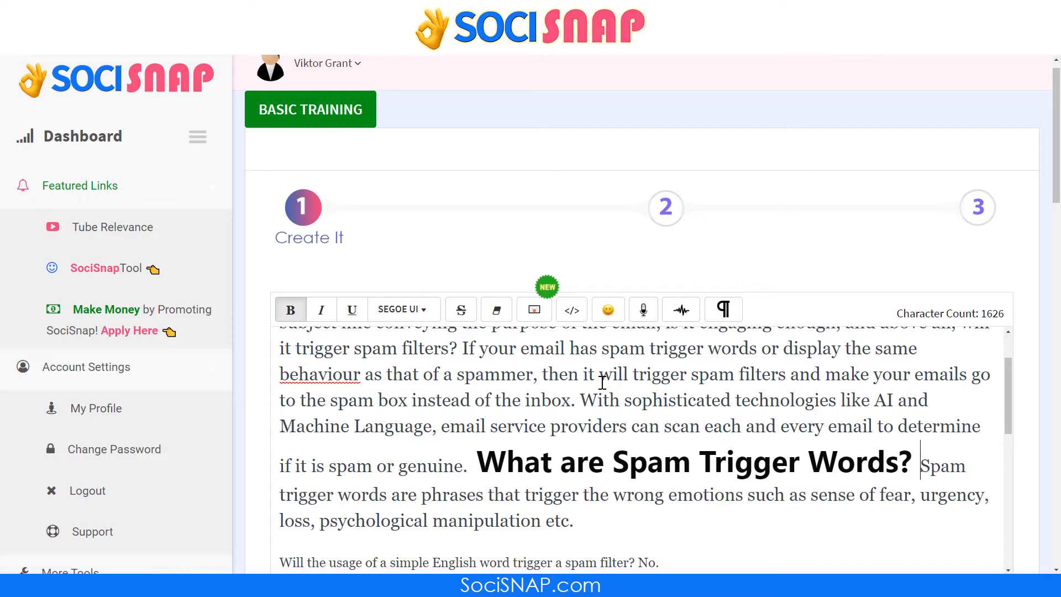
- Append the "Will the usage", "It all depends on the context" and "Genuine usage" paragraphs to the combined paragraph, separated by spaces
key(Down)
key(Down)
key(BackSpace)
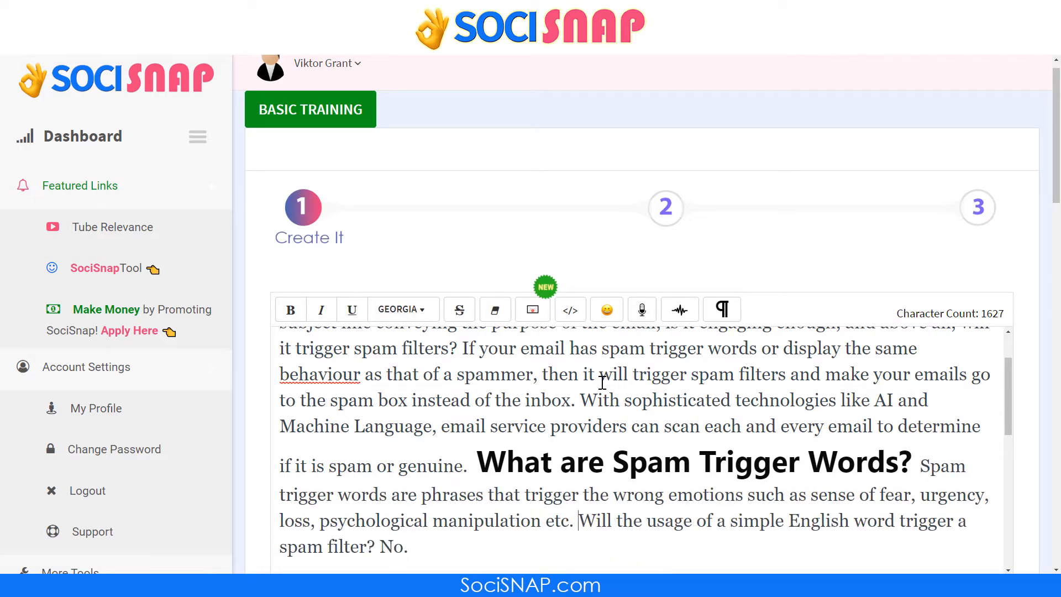
key(Down)
key(Down)
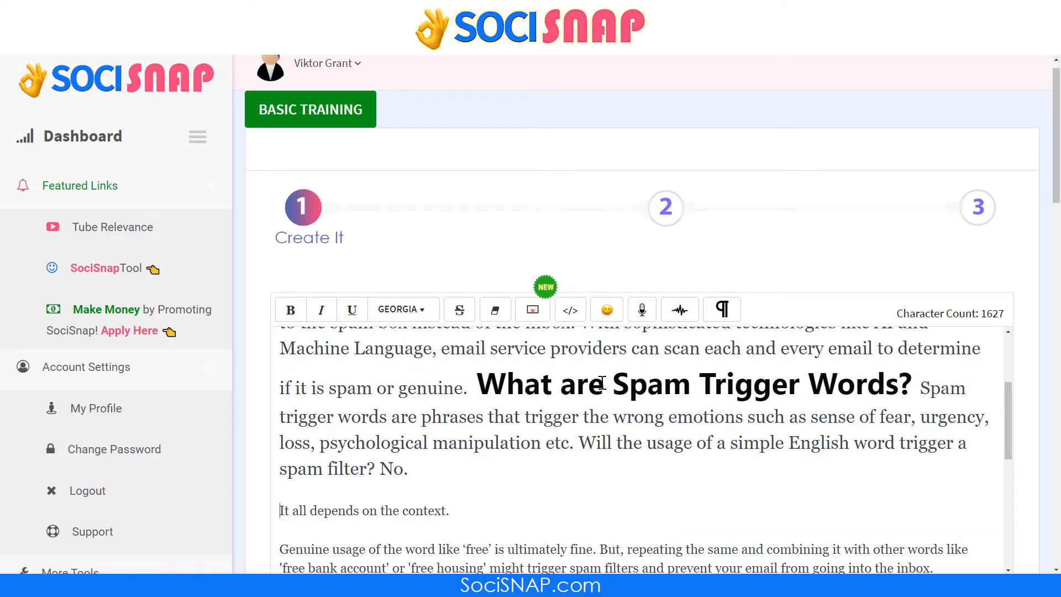
key(BackSpace)
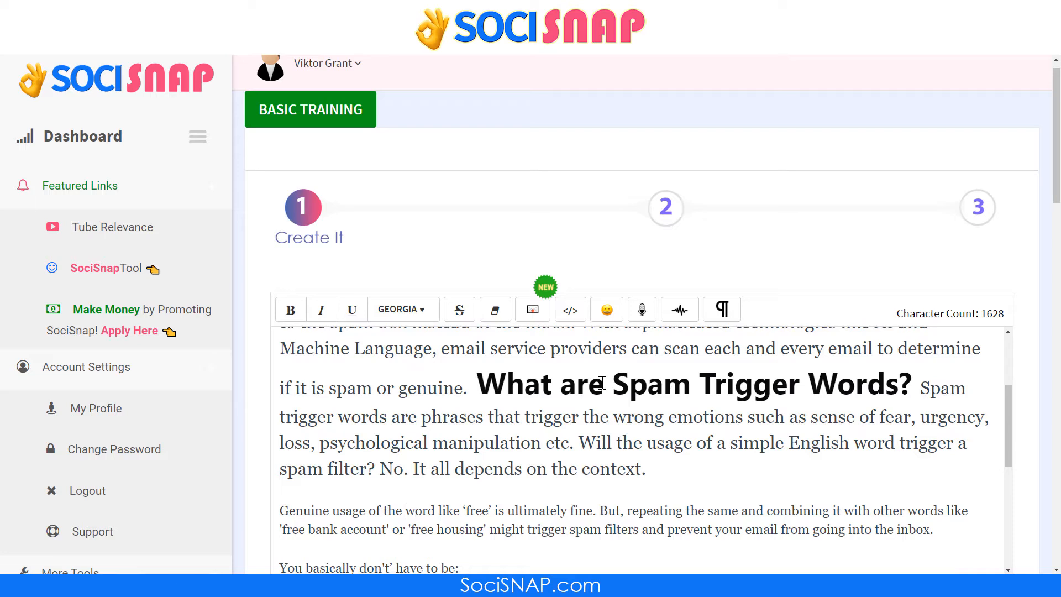
key(BackSpace)
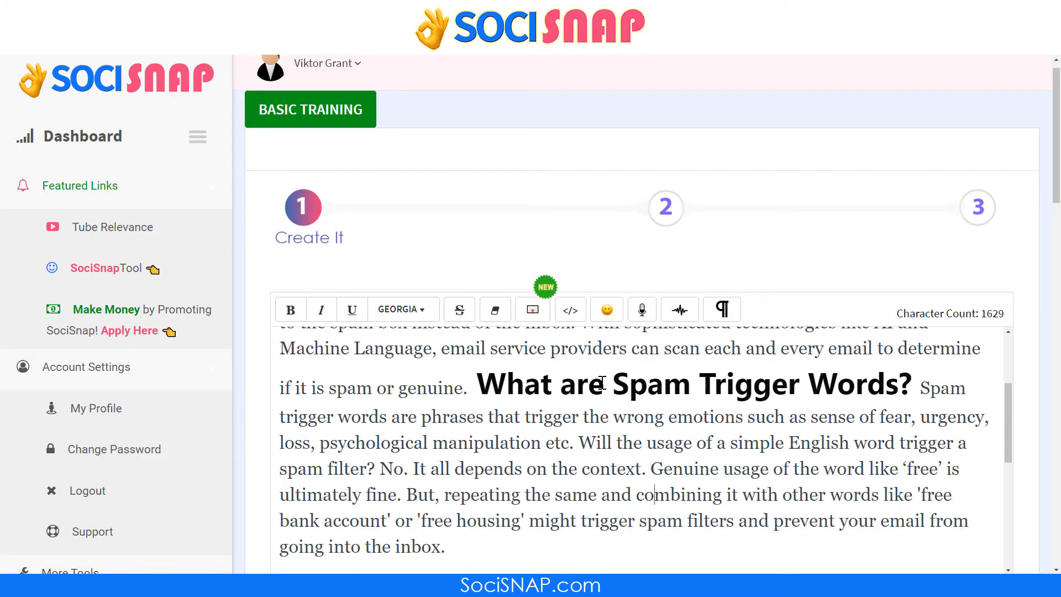
- Append the "You basically don't' have to be:" and "Needy" lines to the end of the combined paragraph
key(Down)
key(Down)
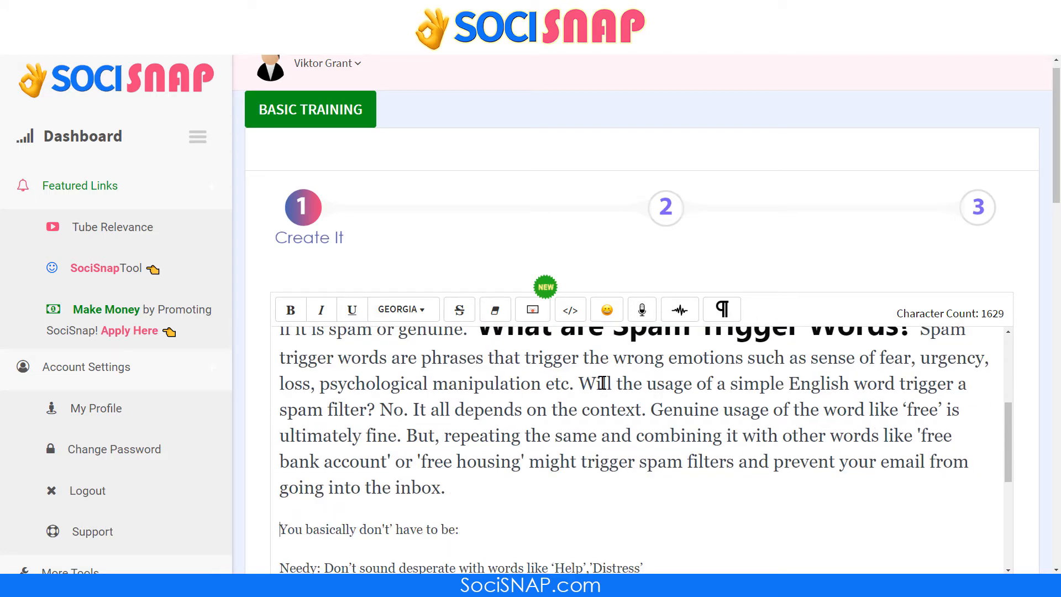
key(BackSpace)
key(Down)
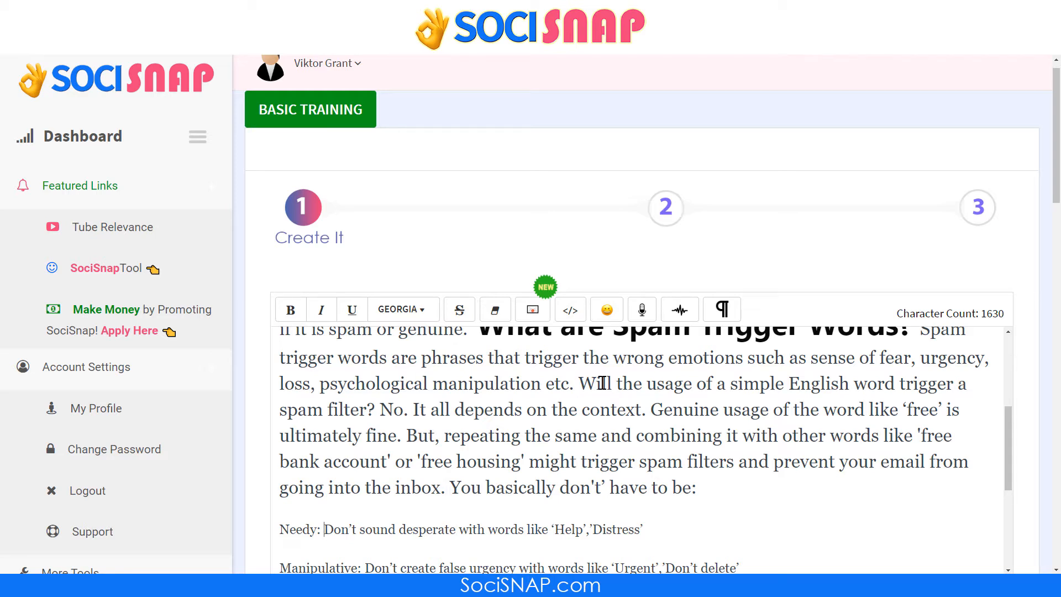
key(BackSpace)
key(Down)
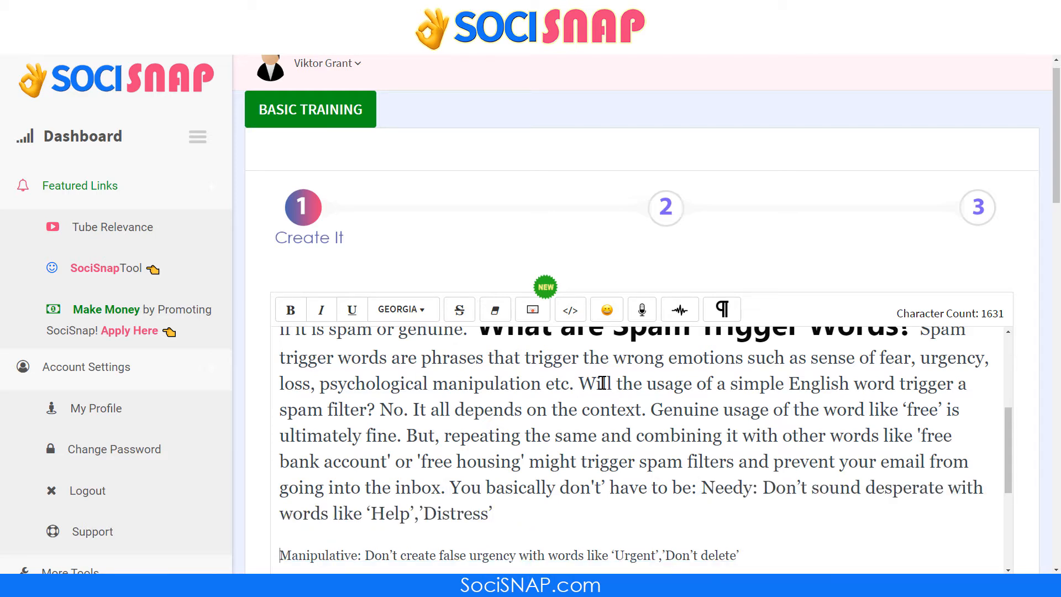
- Append the "Manipulative" line to the combined paragraph, and automatically break the whole text into spaced paragraphs
key(BackSpace)
key(Down)
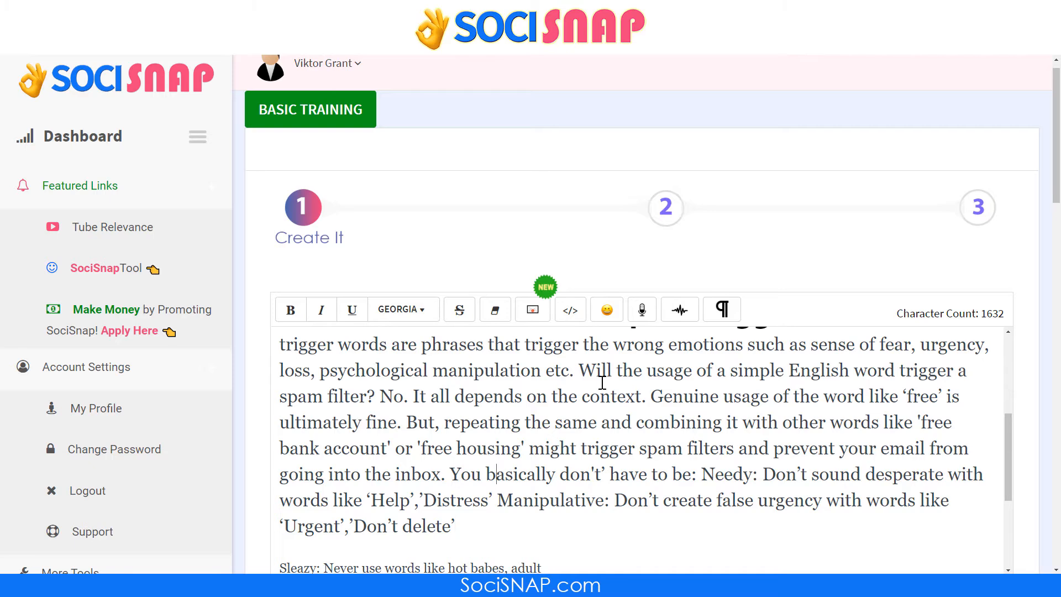
key(Up)
key(Up)
key(Up)
key(Up)
key(Up)
key(Up)
key(Up)
key(Up)
key(Up)
key(Up)
key(Up)
key(Up)
key(Up)
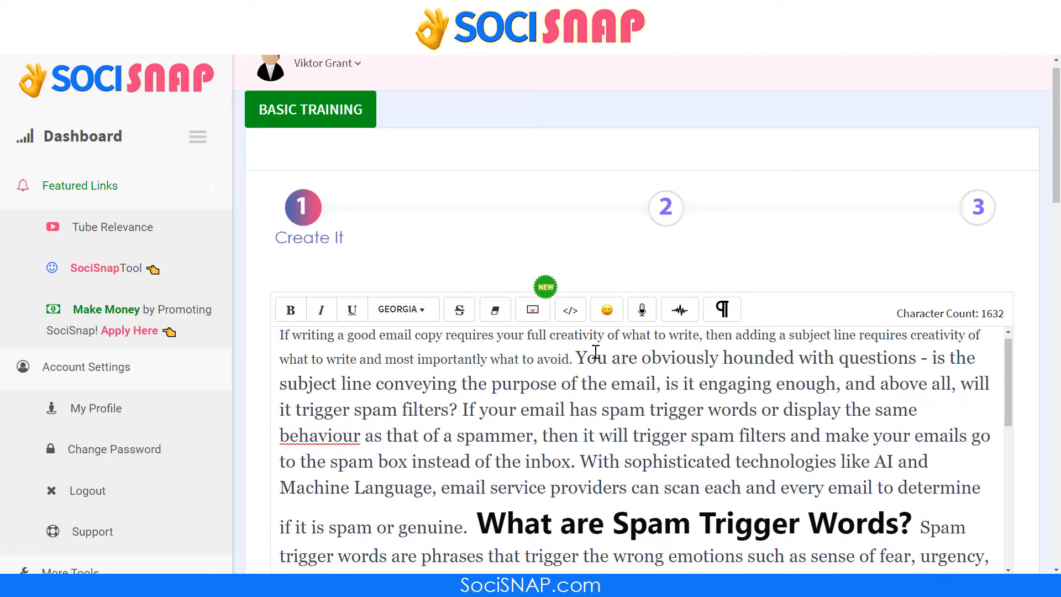
click(723, 311)
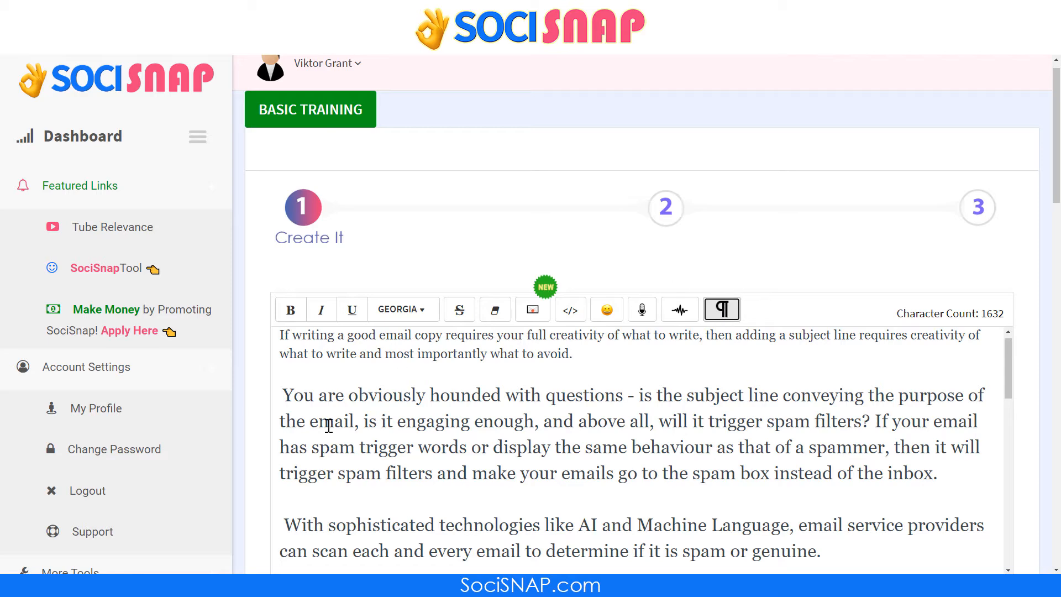
- Insert the lips emoji from the favorites in front of "You are obviously hounded with questions"
click(287, 398)
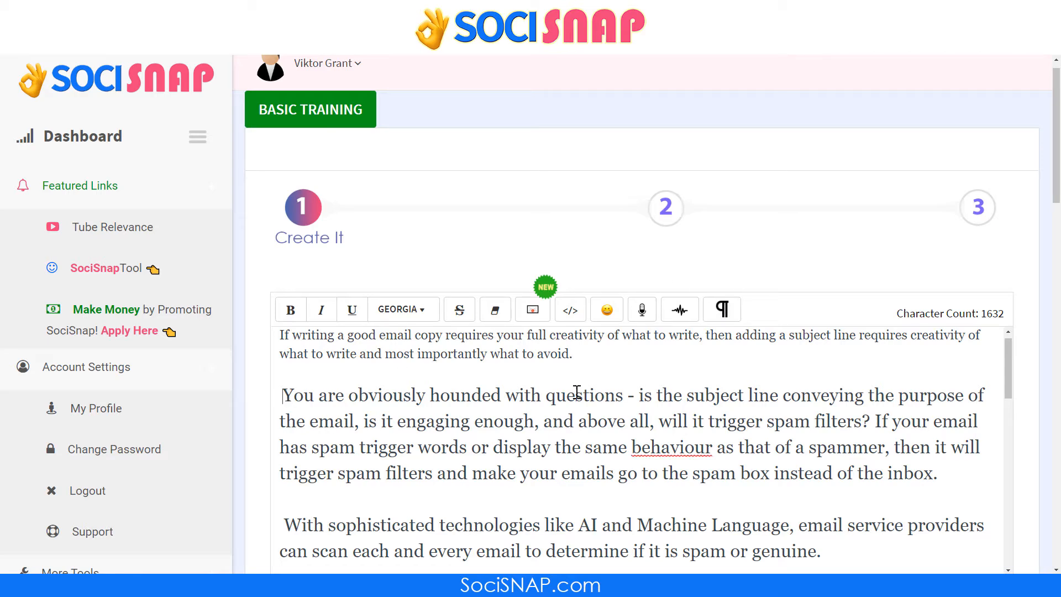
click(607, 309)
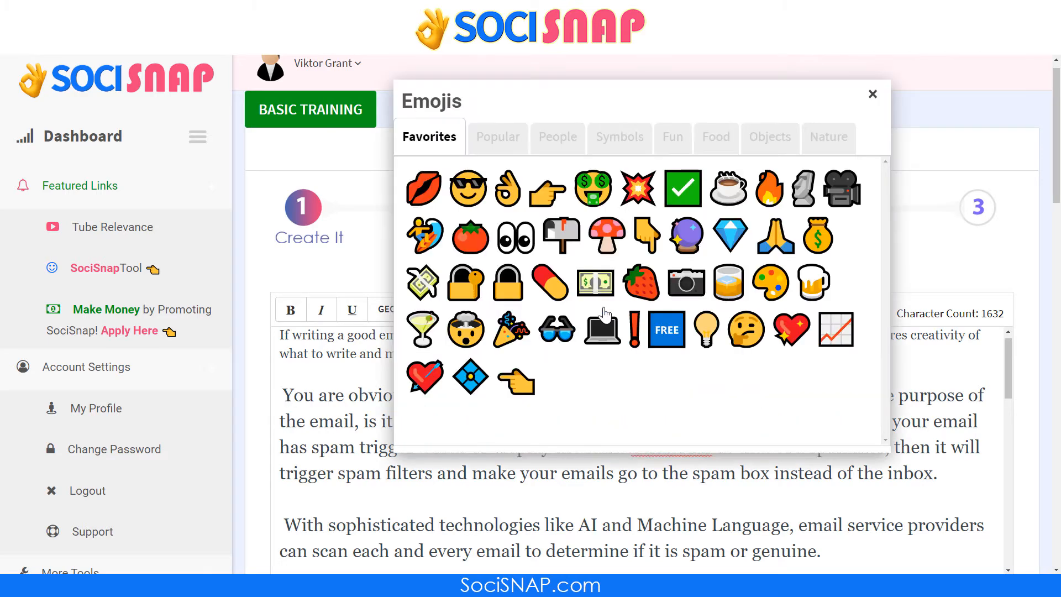
click(429, 177)
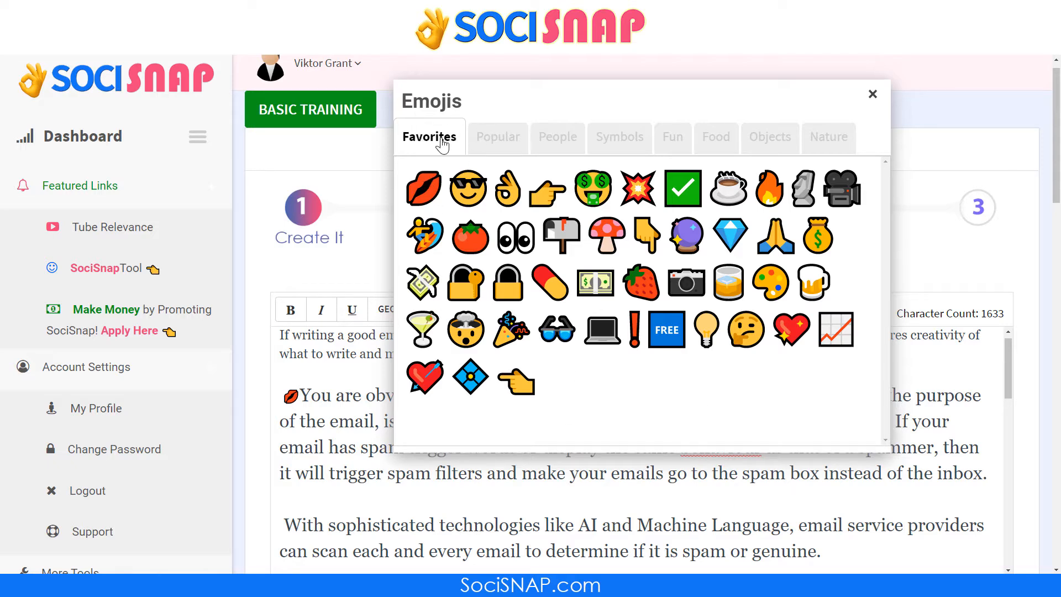
- Insert the popular pointing-down, money bag and green check mark emojis at the very start of the first paragraph
click(494, 143)
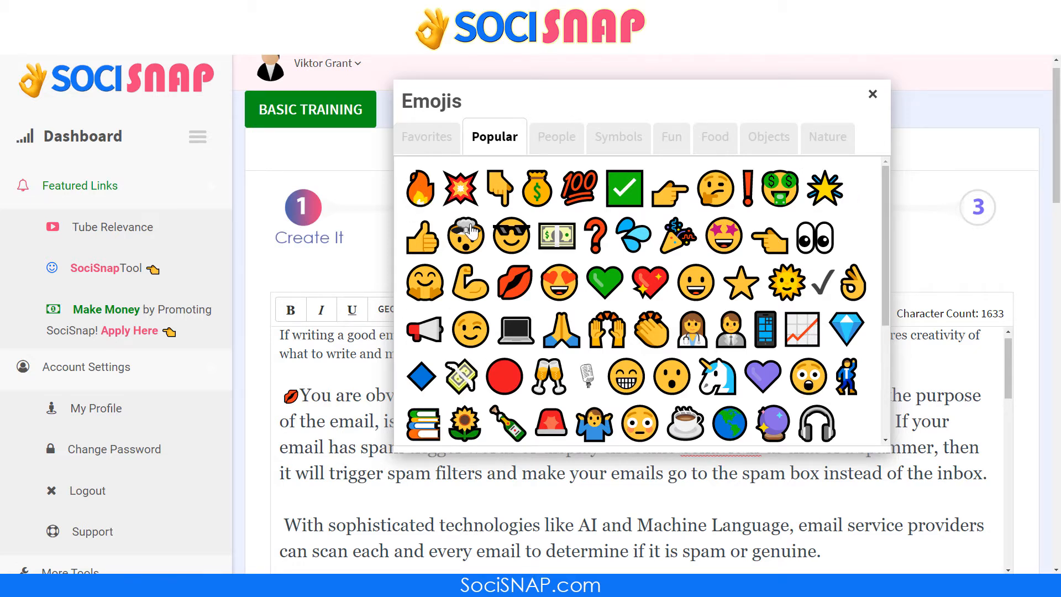
click(502, 187)
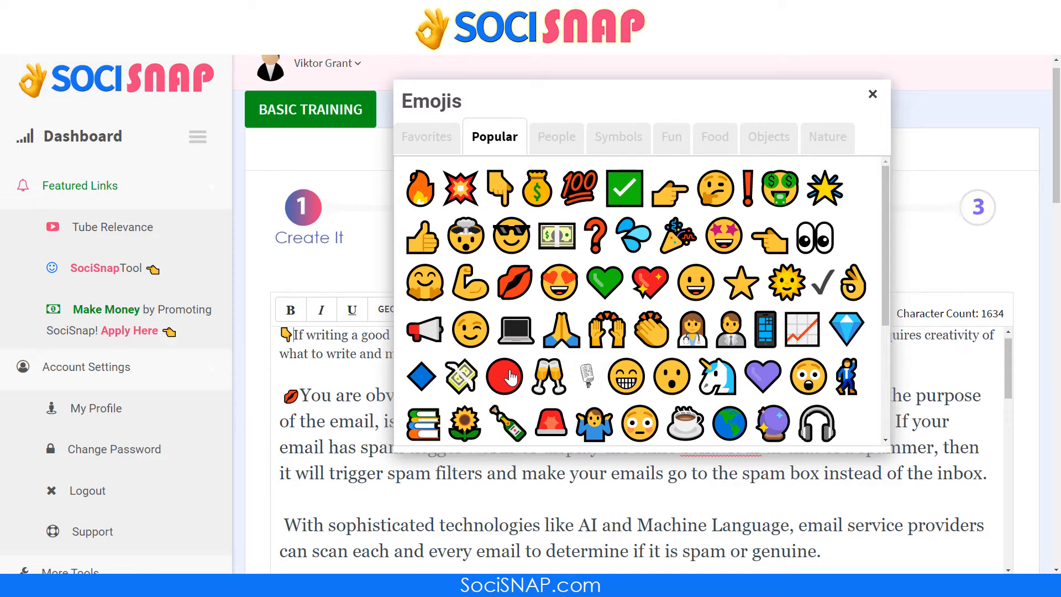
click(537, 189)
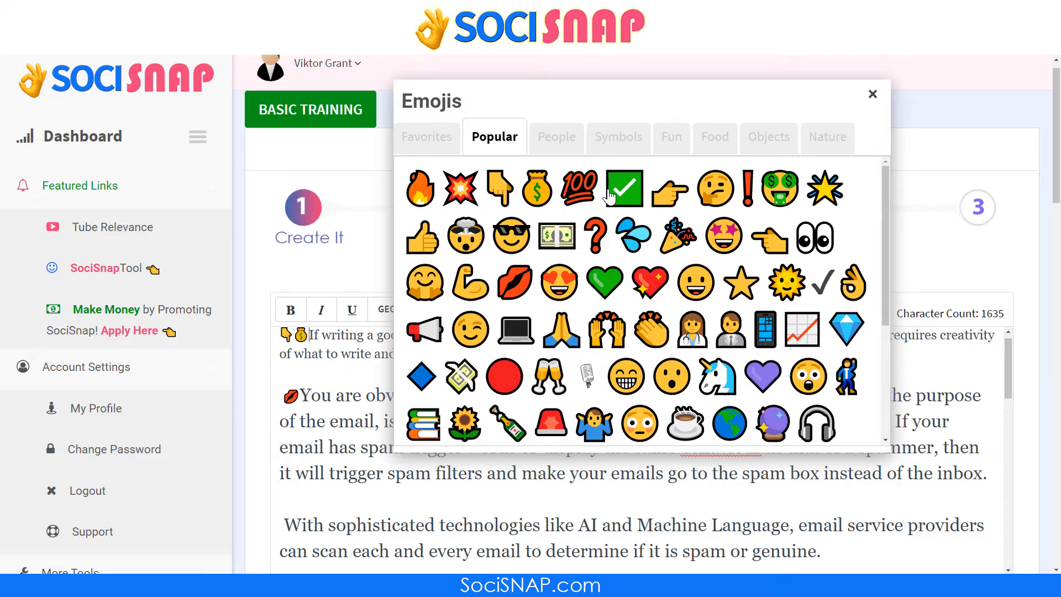
click(624, 188)
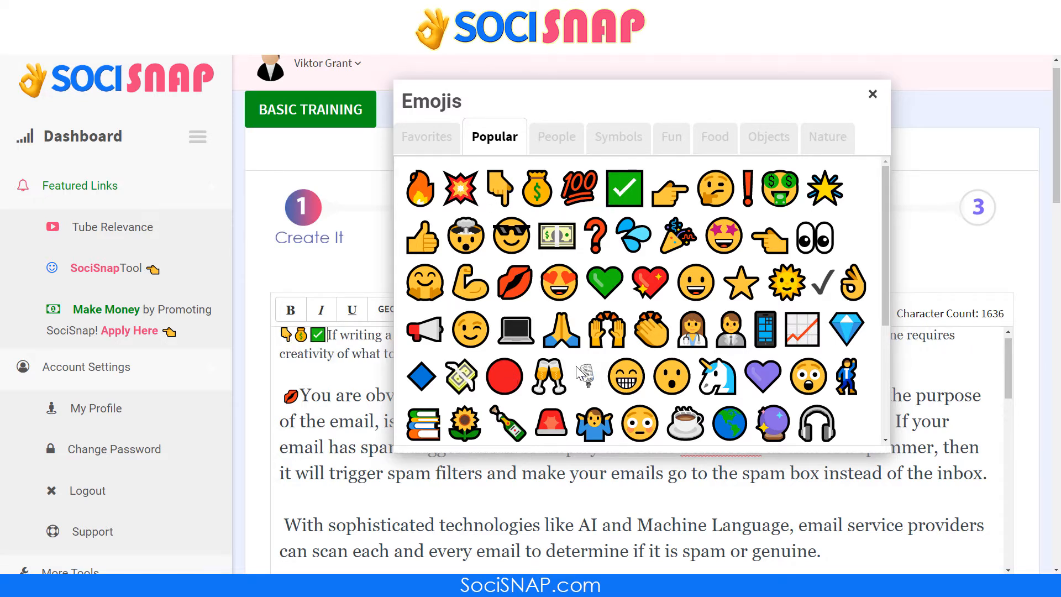
click(873, 95)
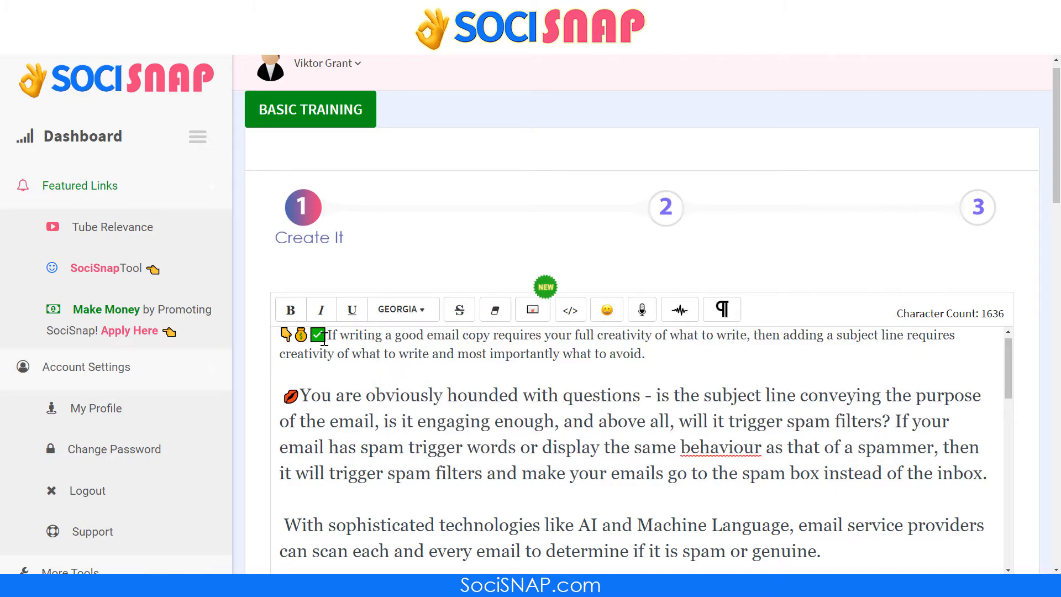
- Cut the green check mark emoji from the first paragraph, and move the "Manipulative" sentence to its own line below a blank line
scroll(315, 334, up, 1)
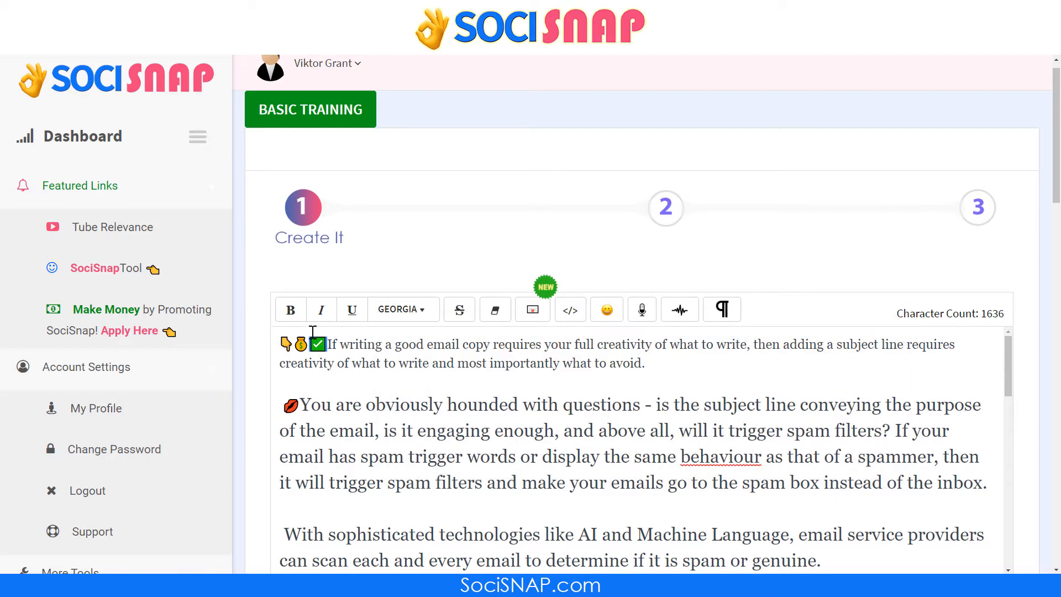
key(BackSpace)
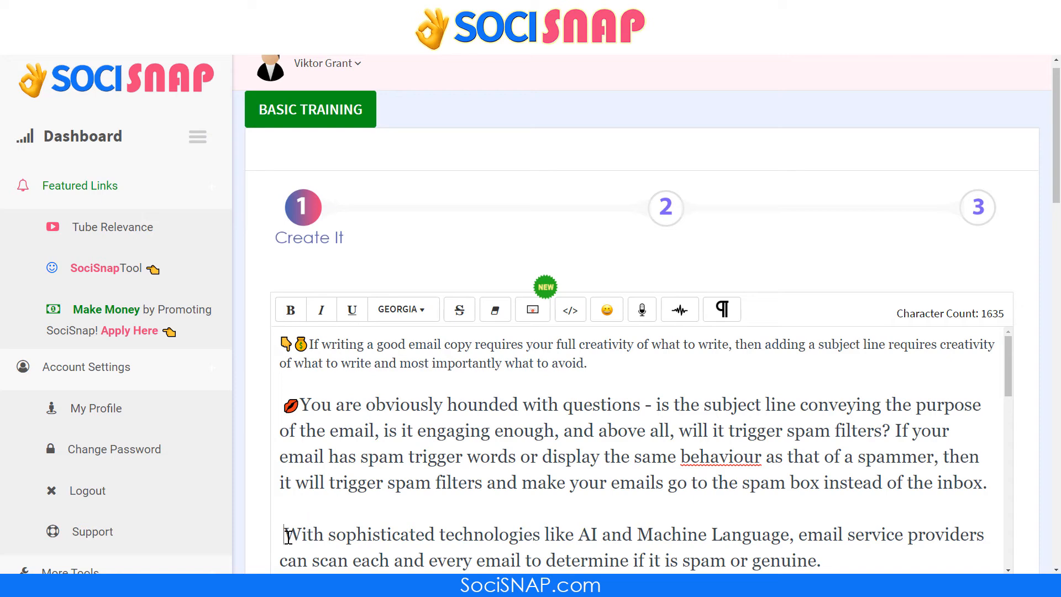
scroll(461, 492, down, 8)
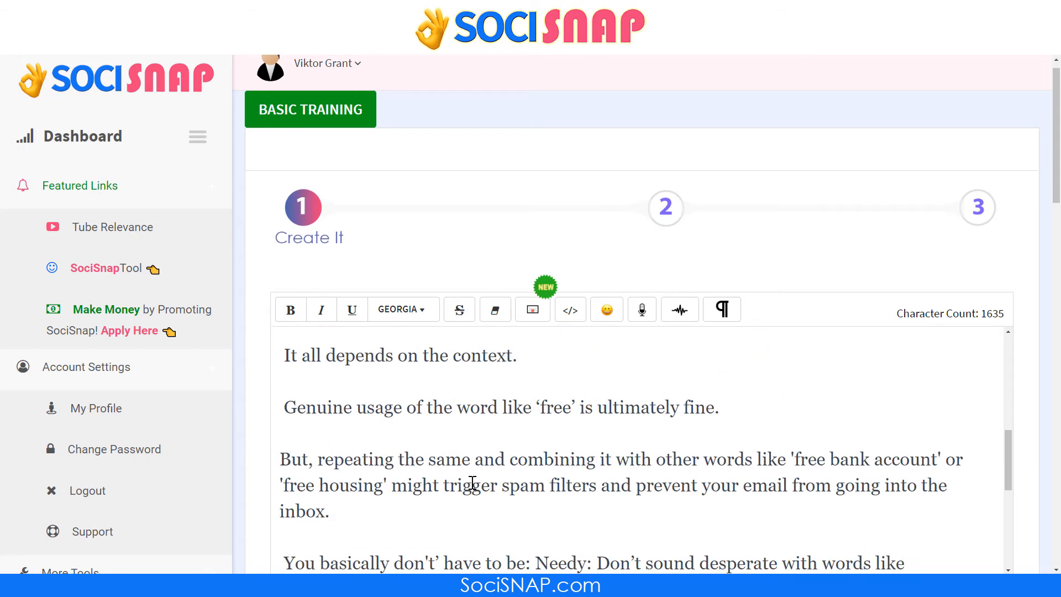
scroll(472, 482, down, 5)
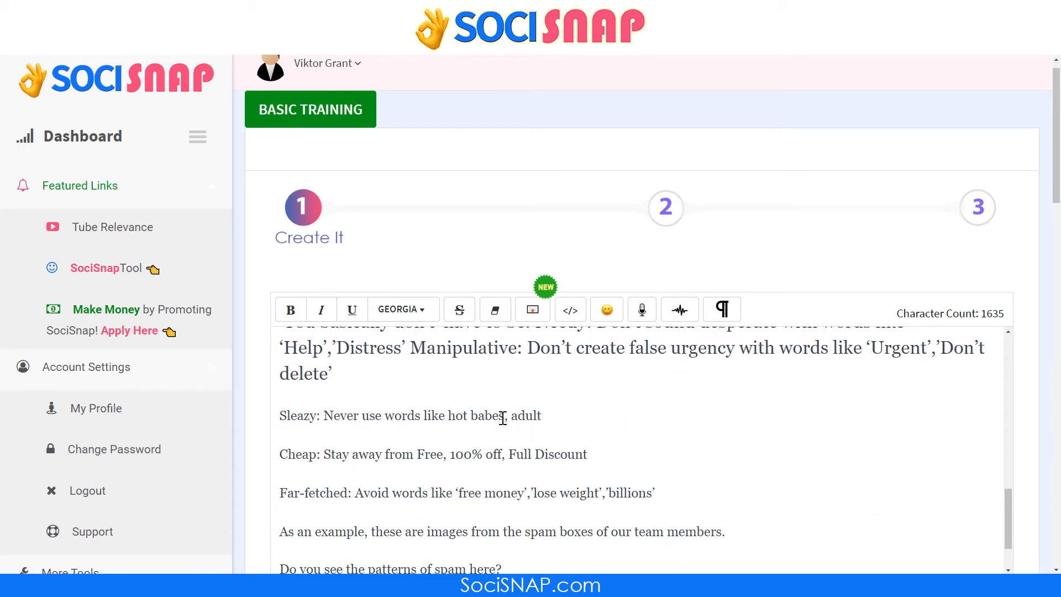
click(408, 352)
key(Return)
key(Return)
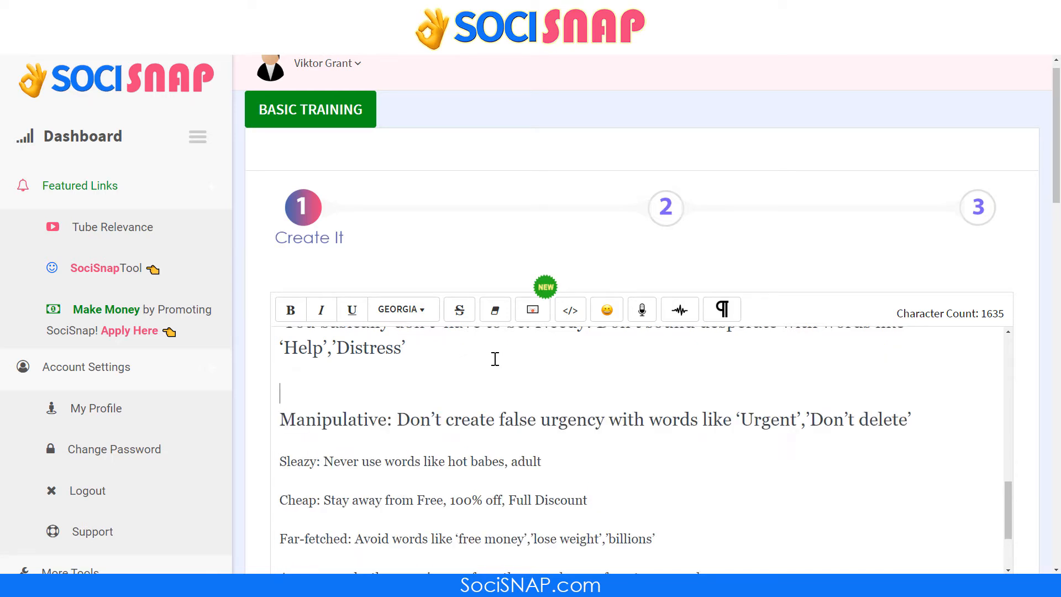
- Put a ✅ emoji in front of the "Manipulative", "Sleazy", "Cheap" and "Far-fetched" lines
key(Down)
text(✅)
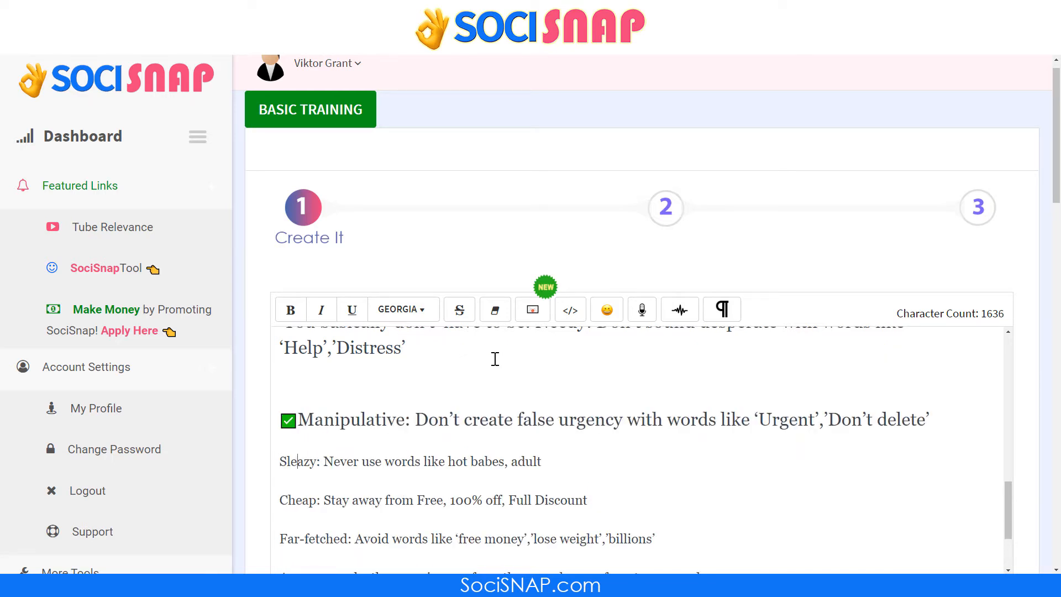
text(✅)
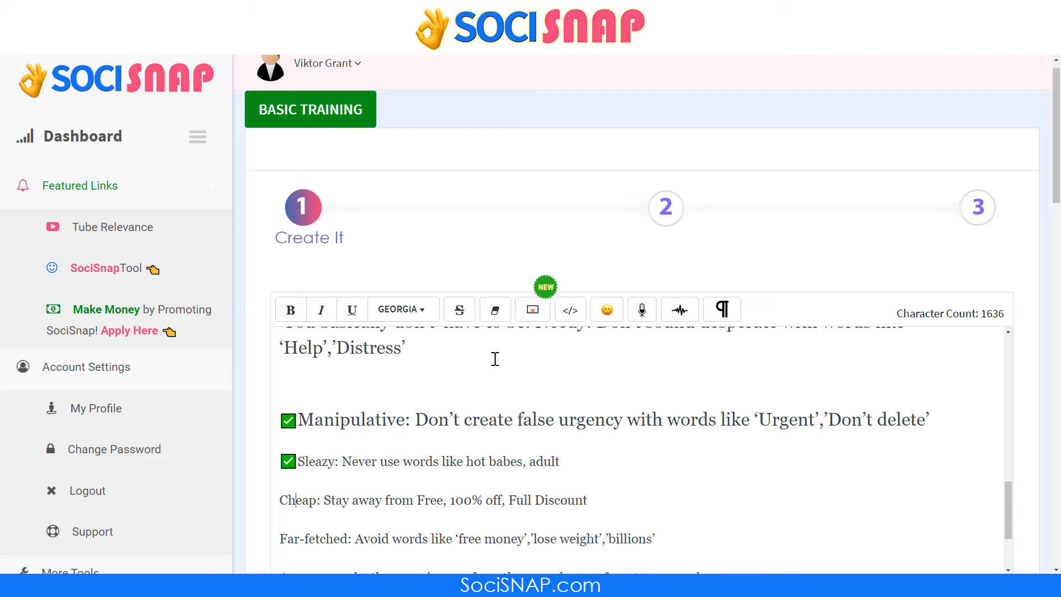
text(✅)
key(ctrl+v)
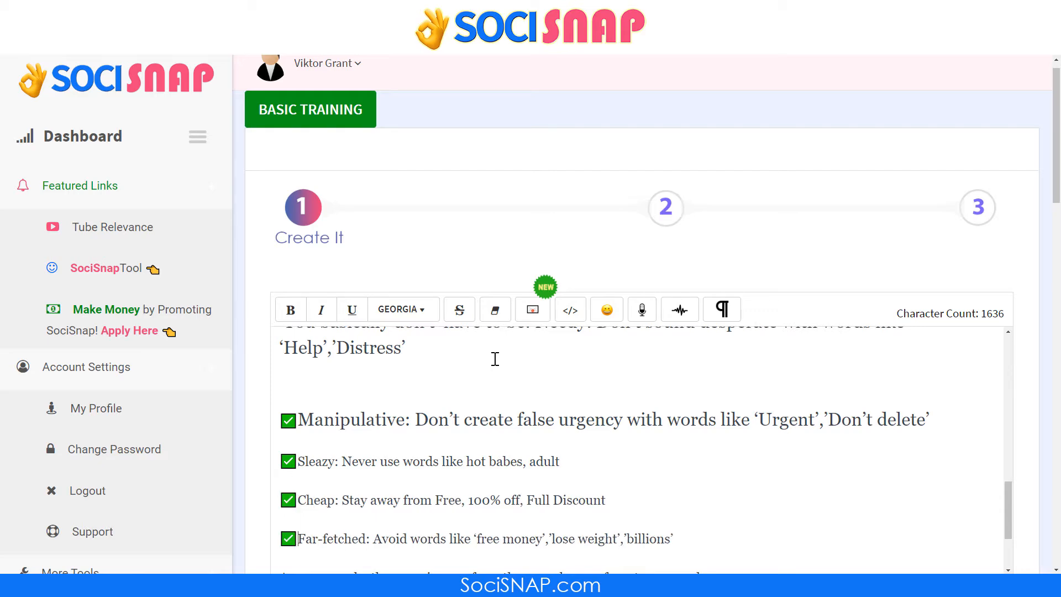
key(Down)
key(Down)
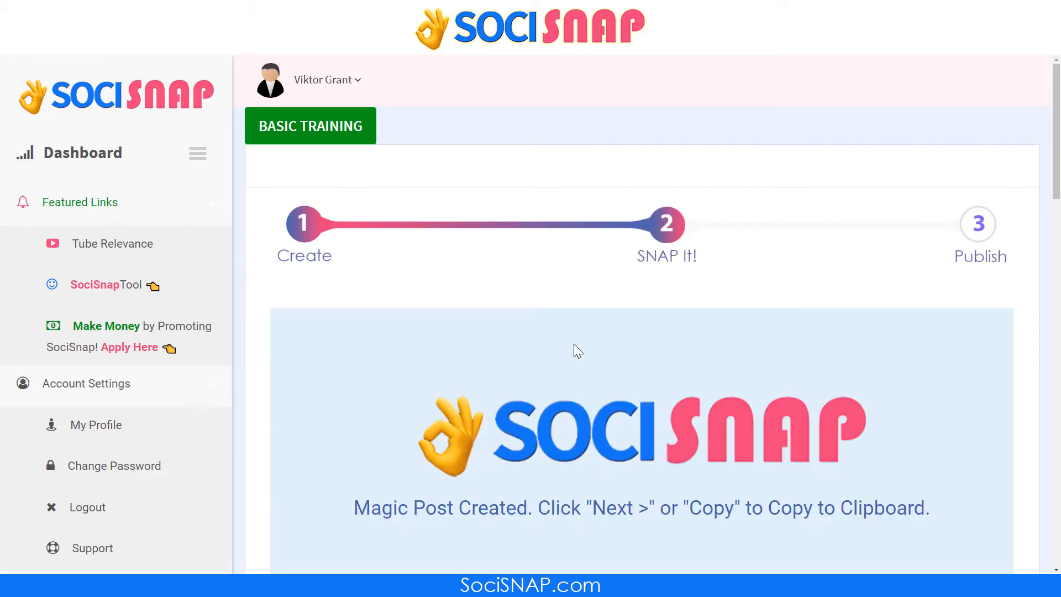
- Return from the SNAP It stage to the Create It editor and delete all of its text
scroll(574, 344, down, 4)
click(854, 431)
scroll(595, 326, up, 10)
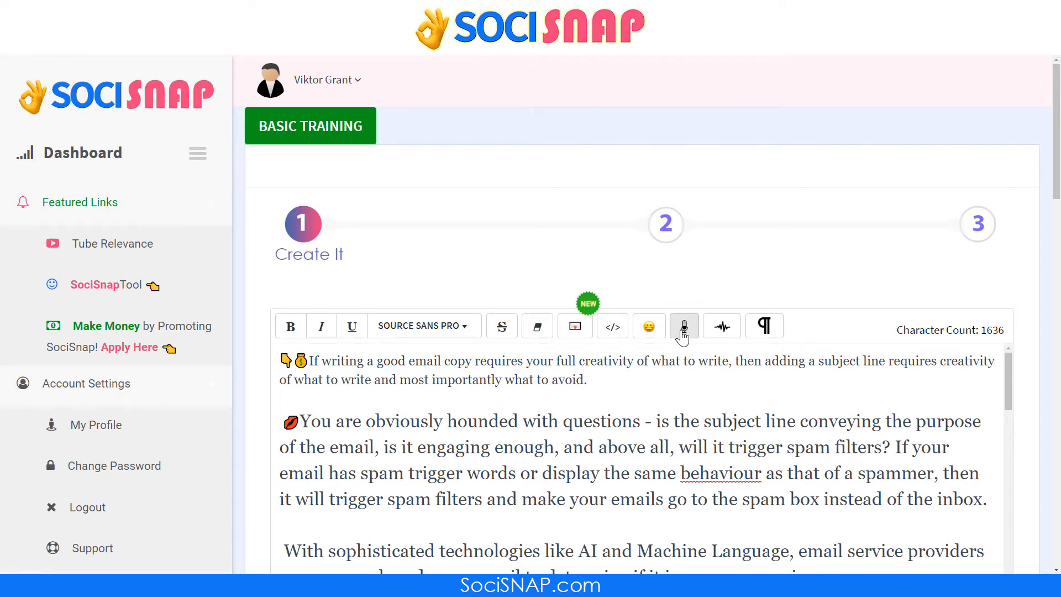
click(503, 400)
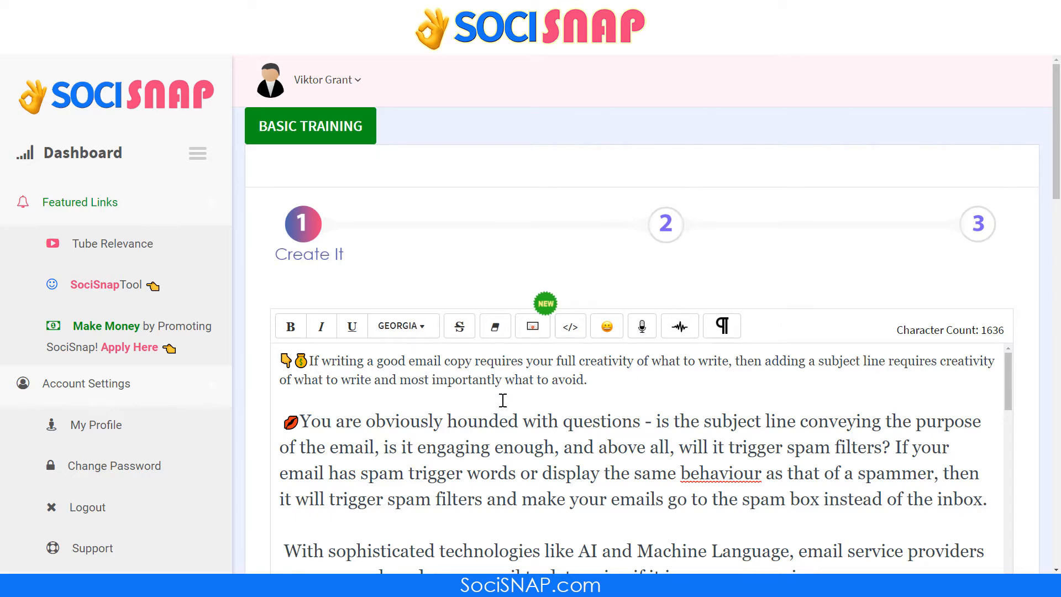
key(ctrl+a)
key(BackSpace)
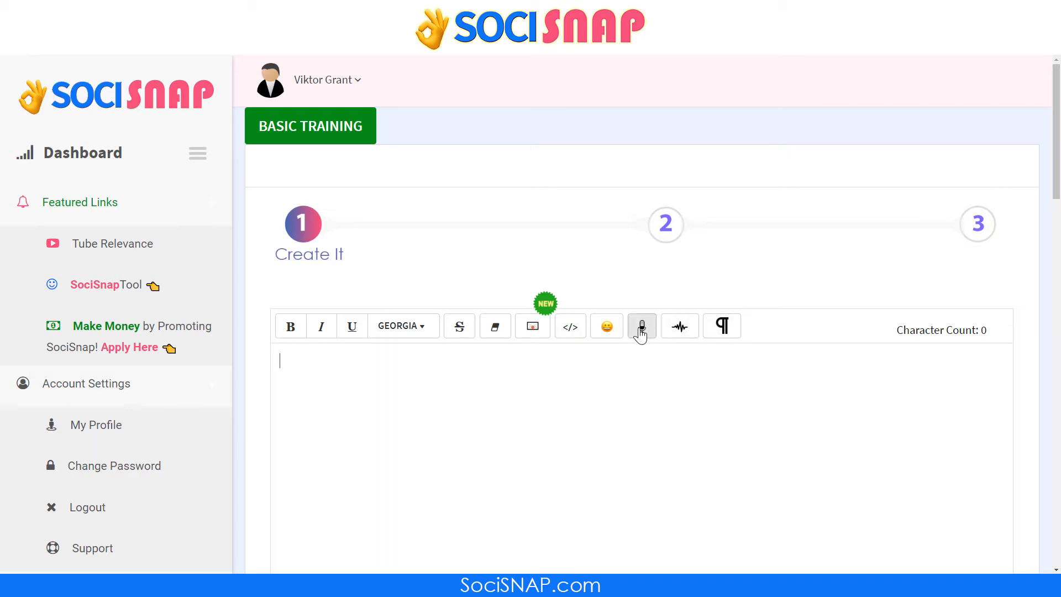
- Dictate the "Triggers 30 sales tools" introduction with speech to text, continuing through the passage on psychology in the selling process
click(640, 331)
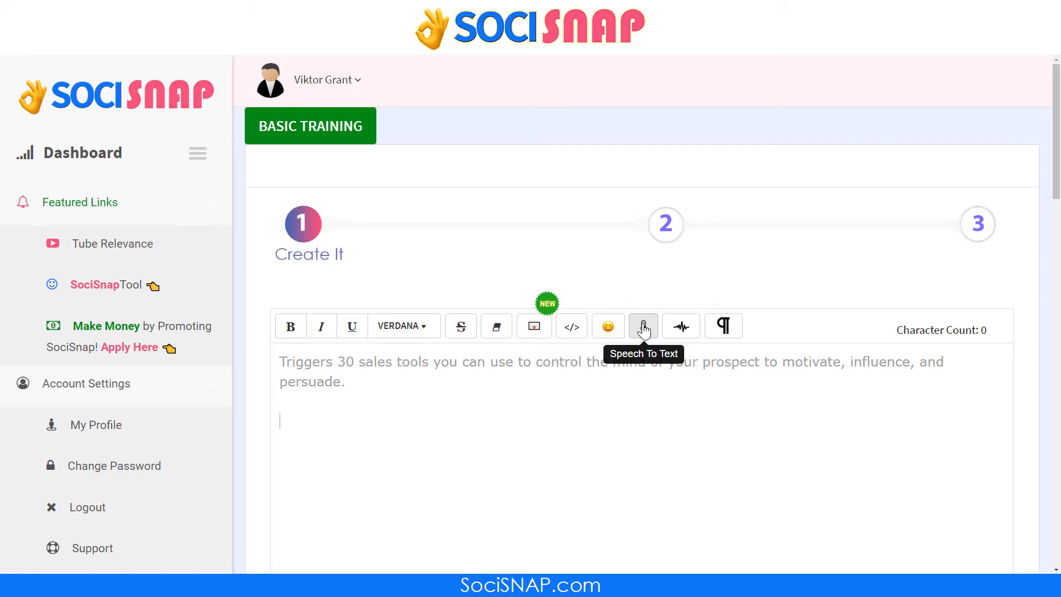
click(643, 330)
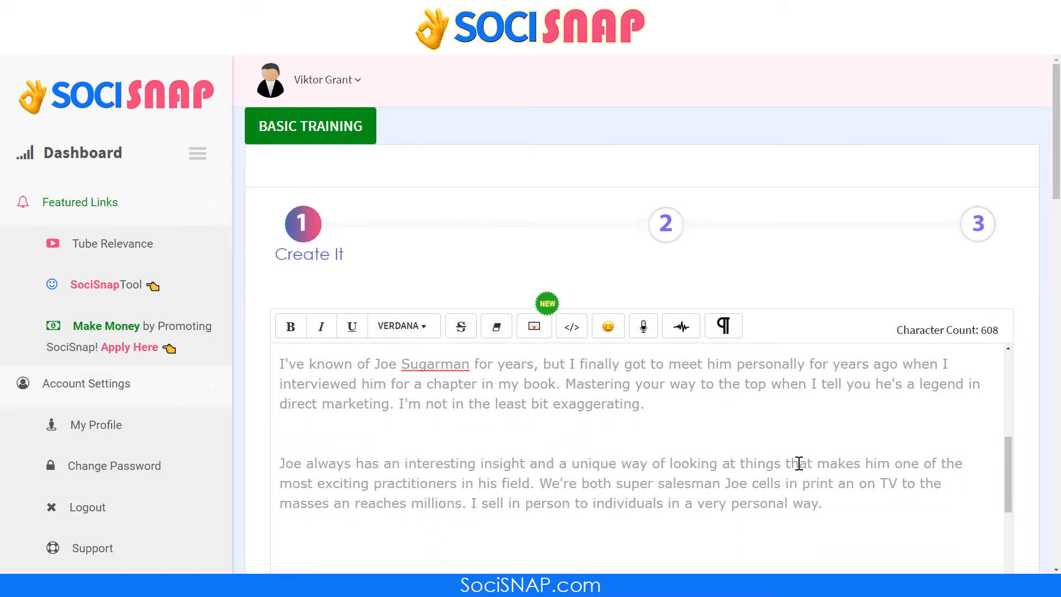
scroll(798, 462, down, 1)
click(645, 331)
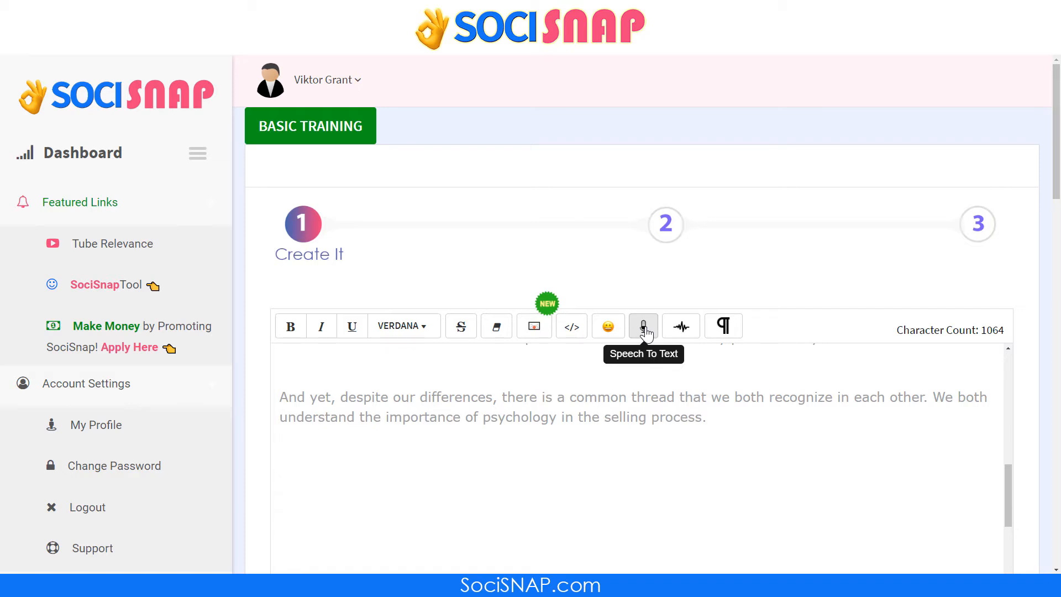
- Dictate the story about meeting Joe in Maui, Hawaii, from the internet routers job to the "search triggers" sentence
click(644, 330)
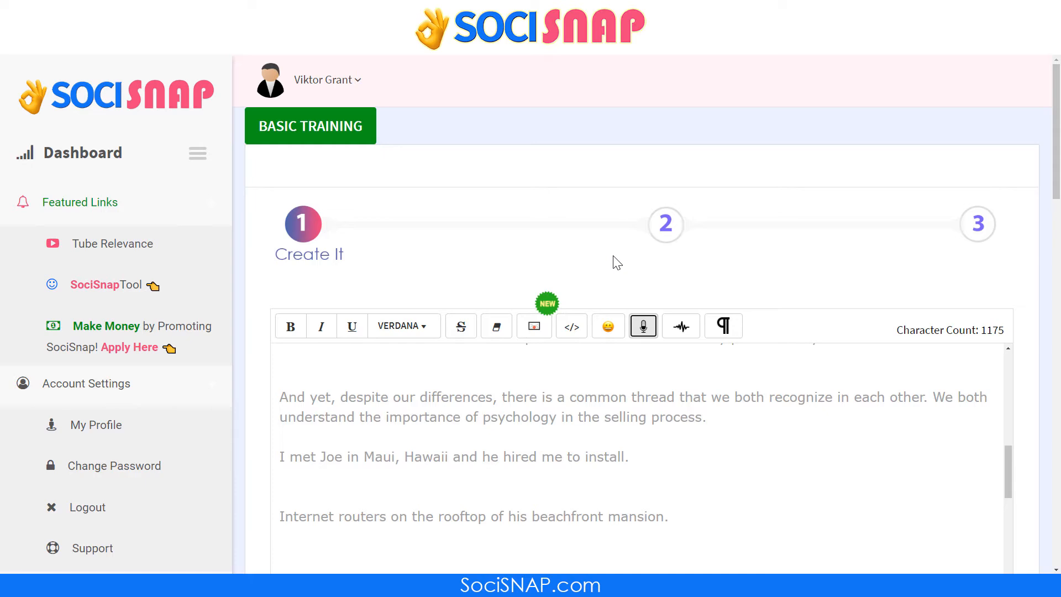
scroll(617, 263, down, 3)
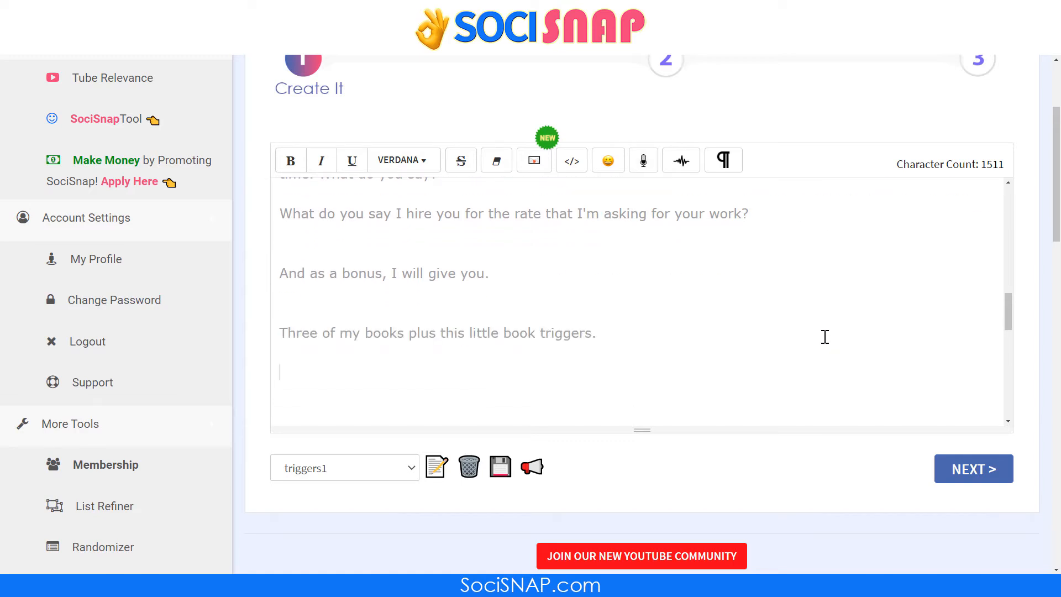
click(643, 160)
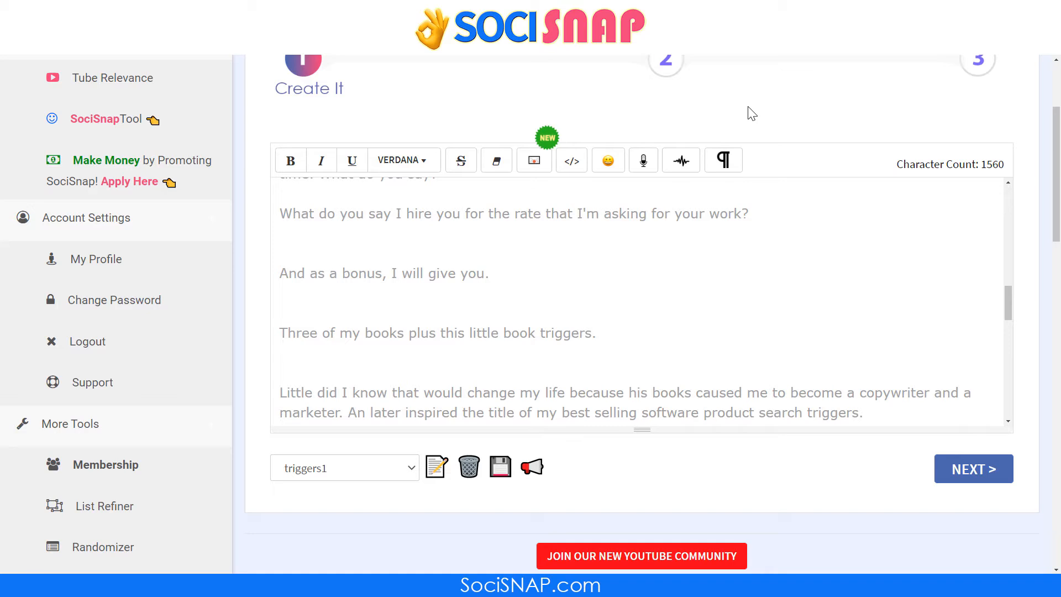
- Review the font families available for the dictated text
scroll(847, 177, up, 3)
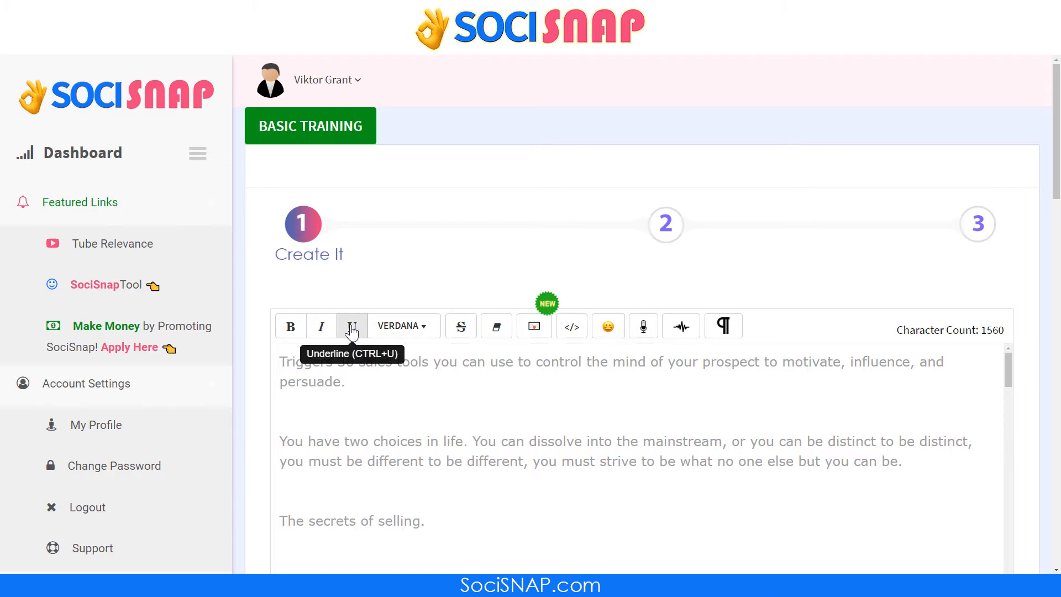
click(426, 329)
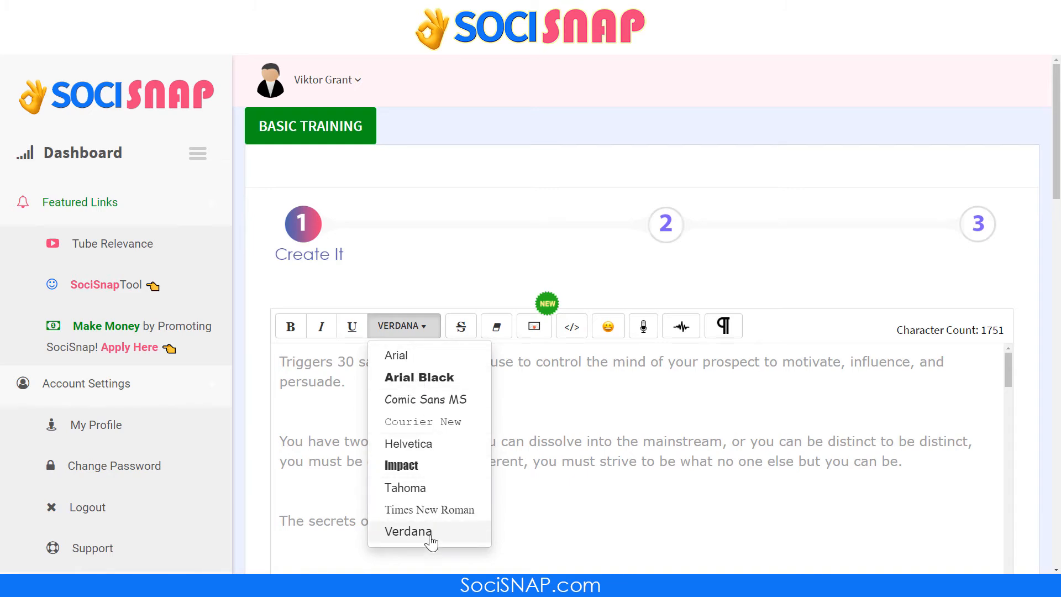
click(431, 331)
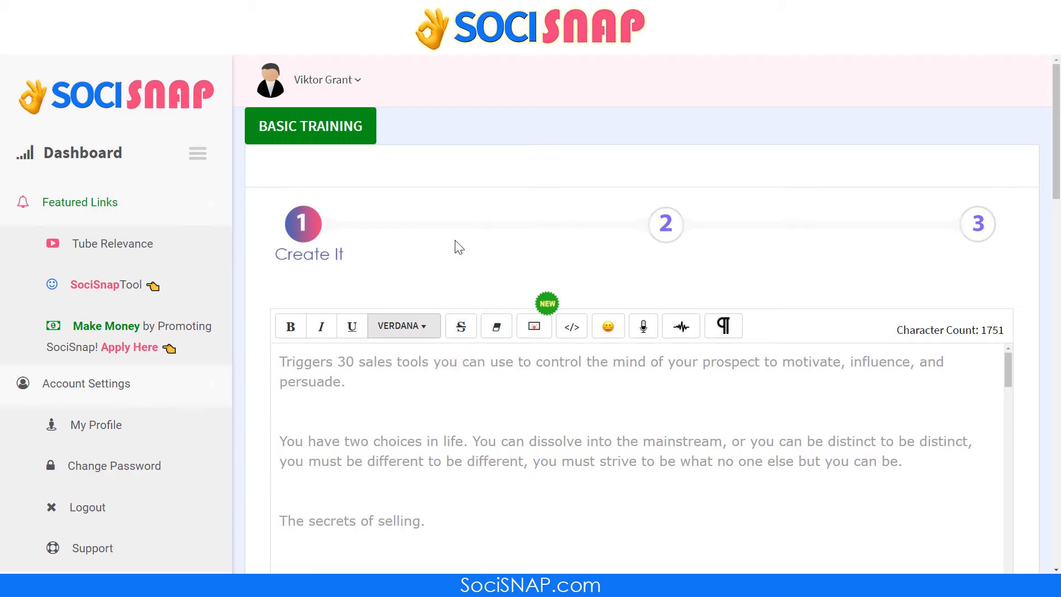
click(482, 420)
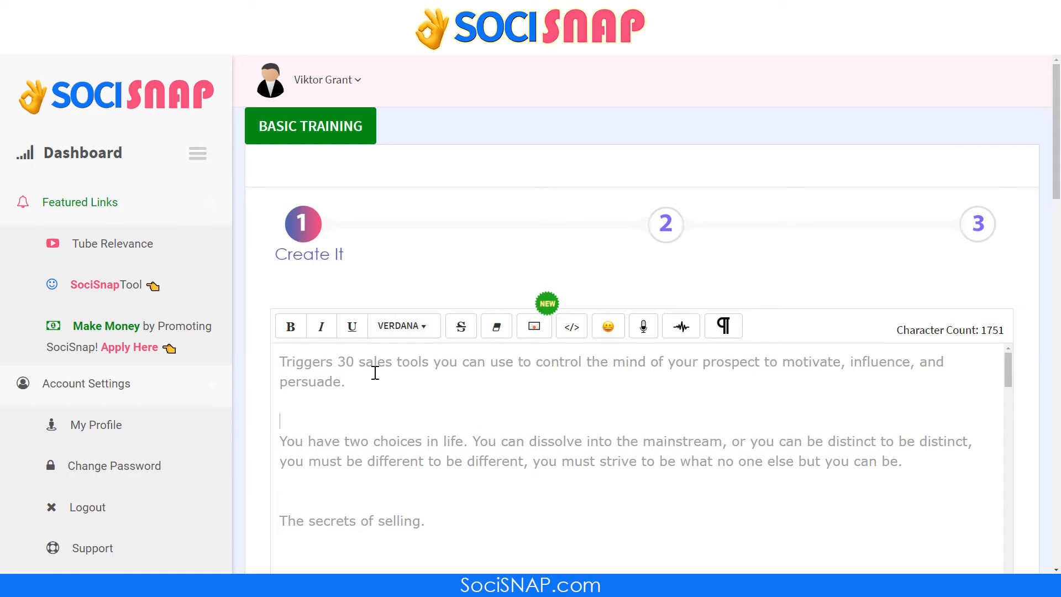
- Set the opening "Triggers 30 sales tools" sentence in the Courier New font
drag(355, 363, 561, 375)
click(339, 397)
triple_click(343, 372)
click(425, 334)
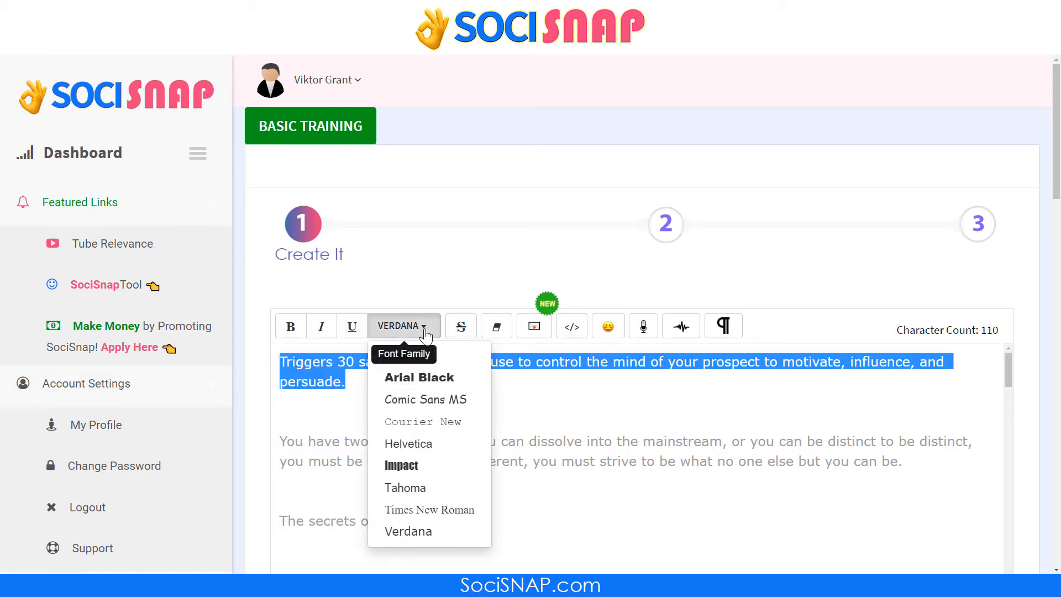
click(438, 423)
click(504, 409)
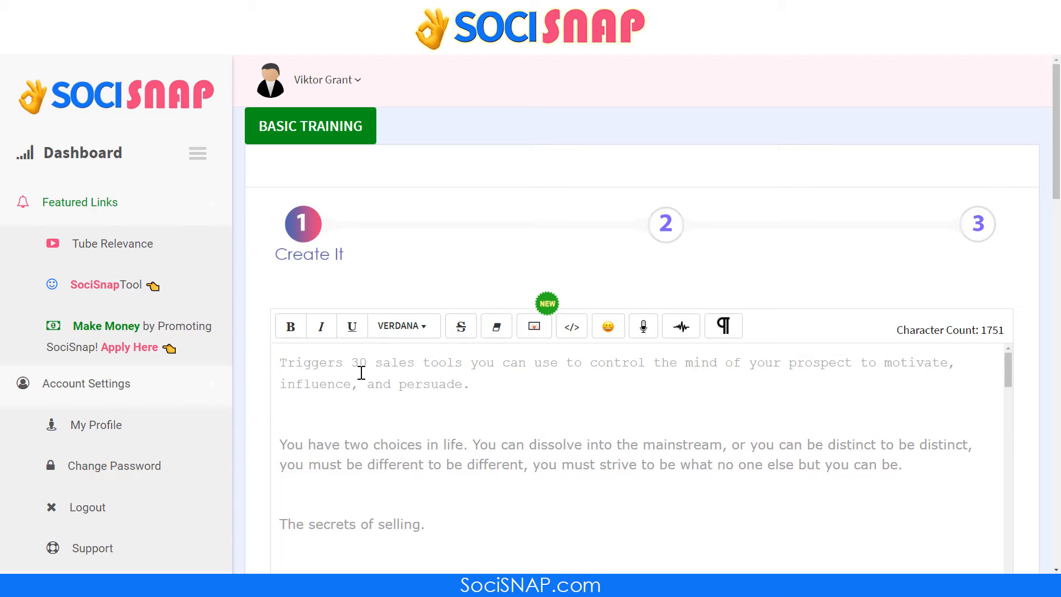
- Convert the dictated text into a SNAP post, preview its revealed content and return to the editor
scroll(650, 388, down, 2)
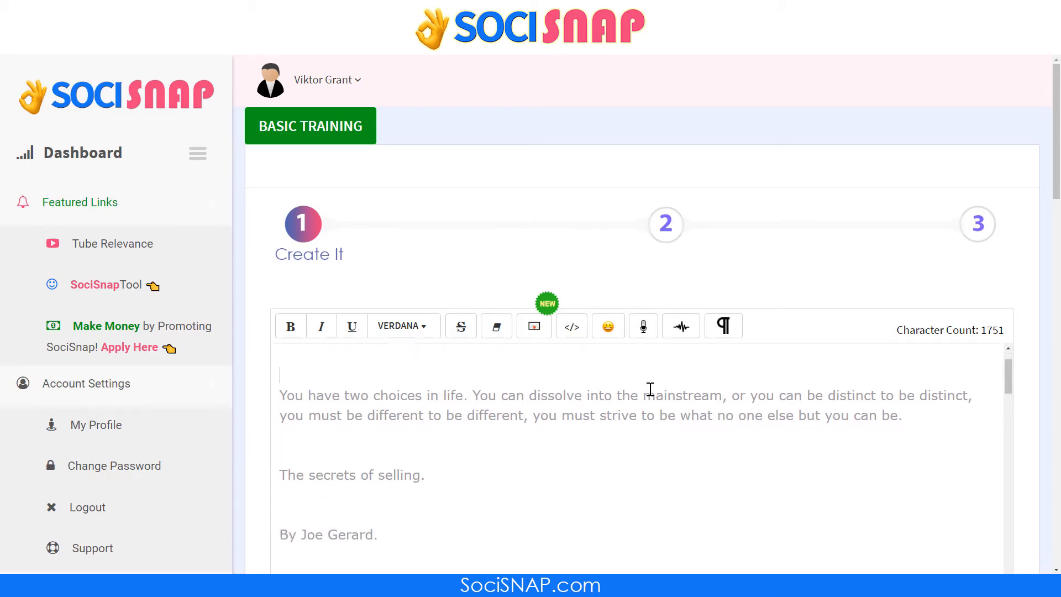
scroll(1033, 362, down, 3)
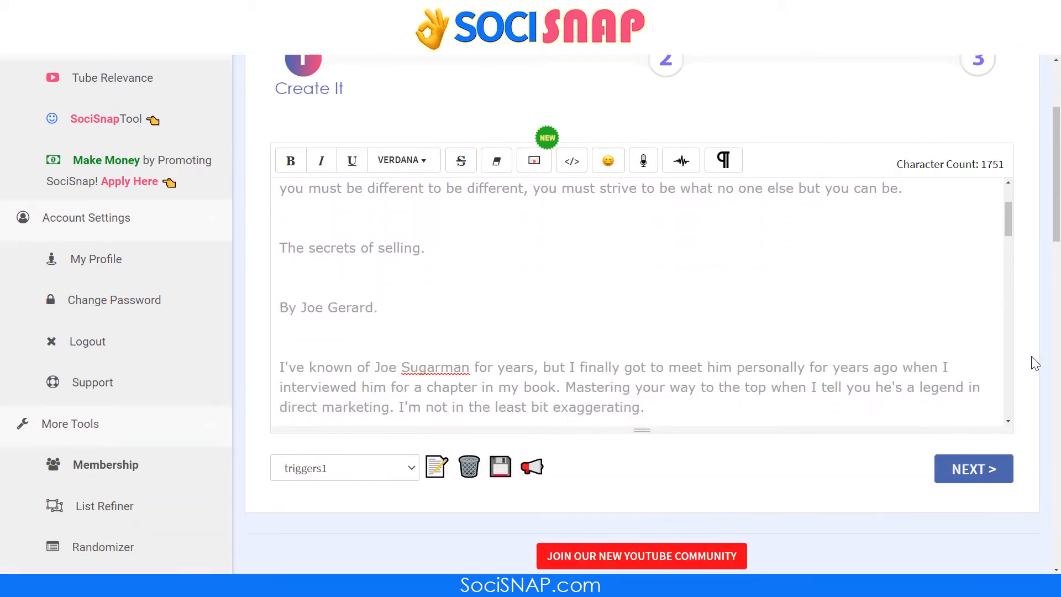
click(978, 476)
click(790, 492)
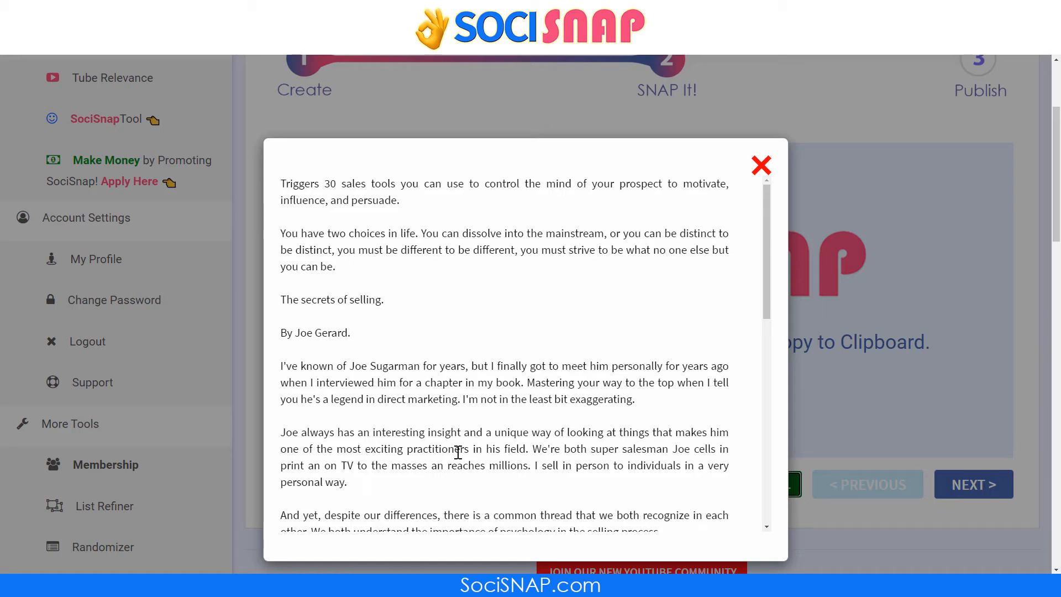
click(762, 166)
click(876, 482)
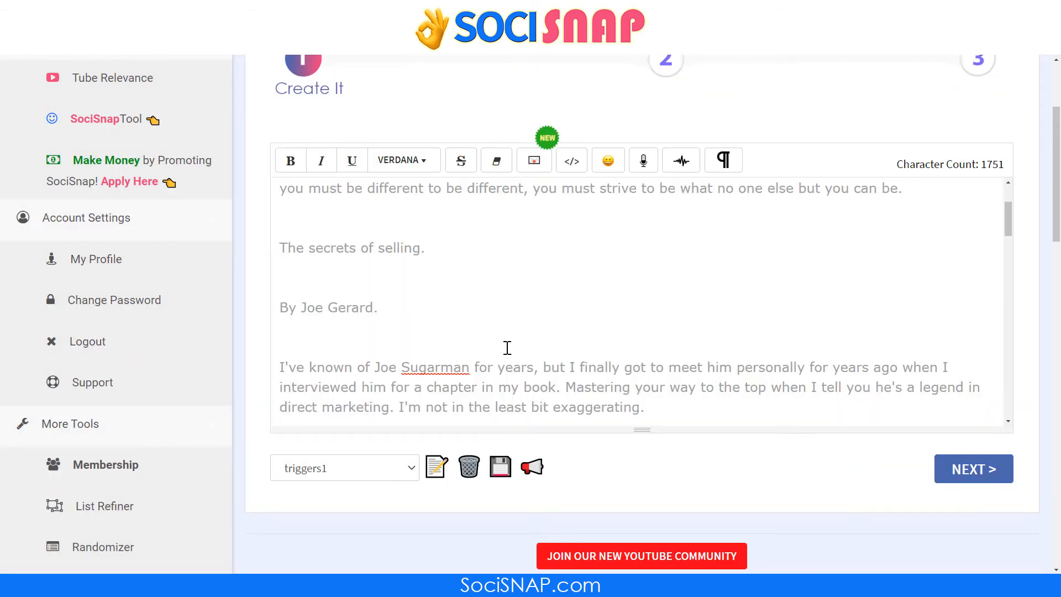
scroll(580, 387, up, 3)
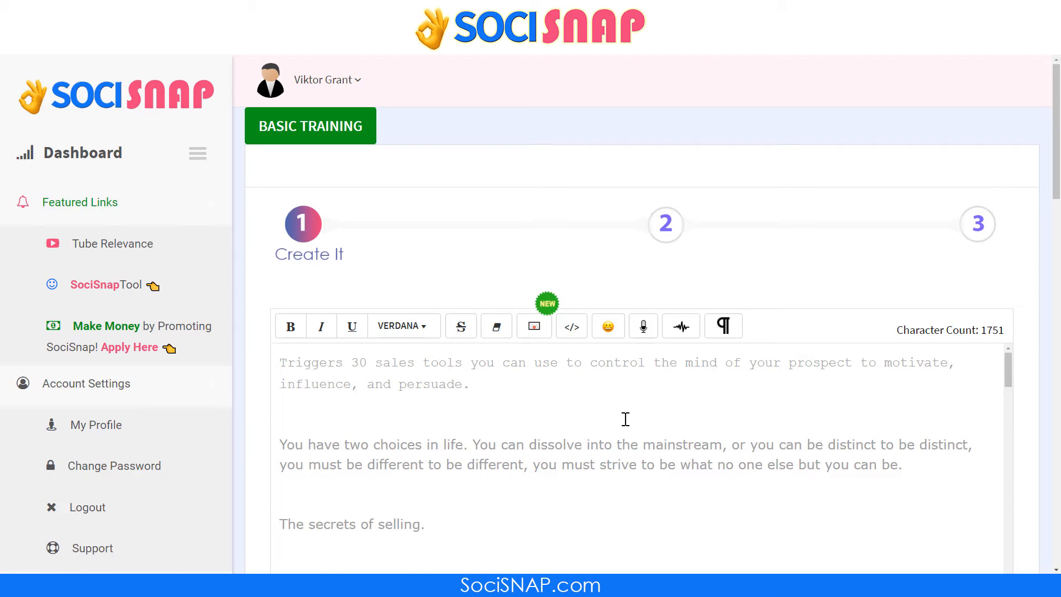
- Generate the post again, examine how the opening "Triggers 30 sales tools" sentence renders in the revealed preview, and return to the editor
scroll(873, 306, down, 4)
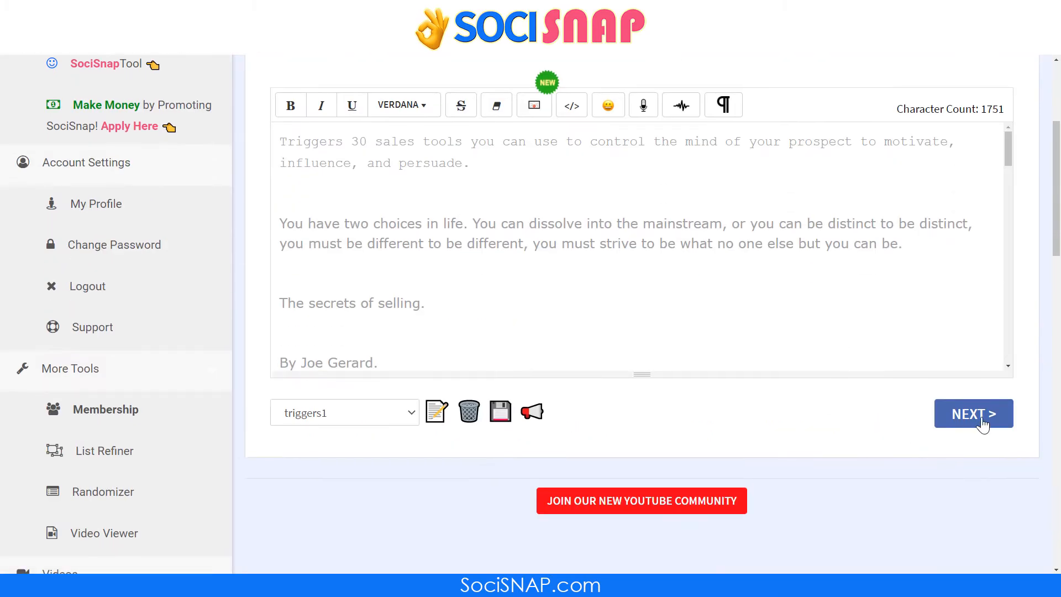
click(981, 418)
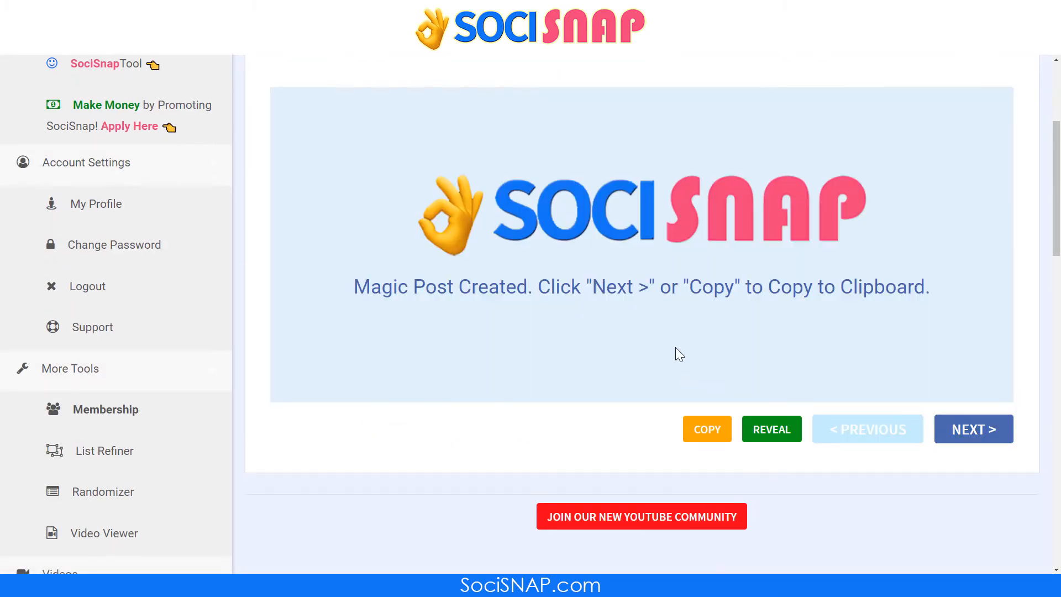
click(761, 431)
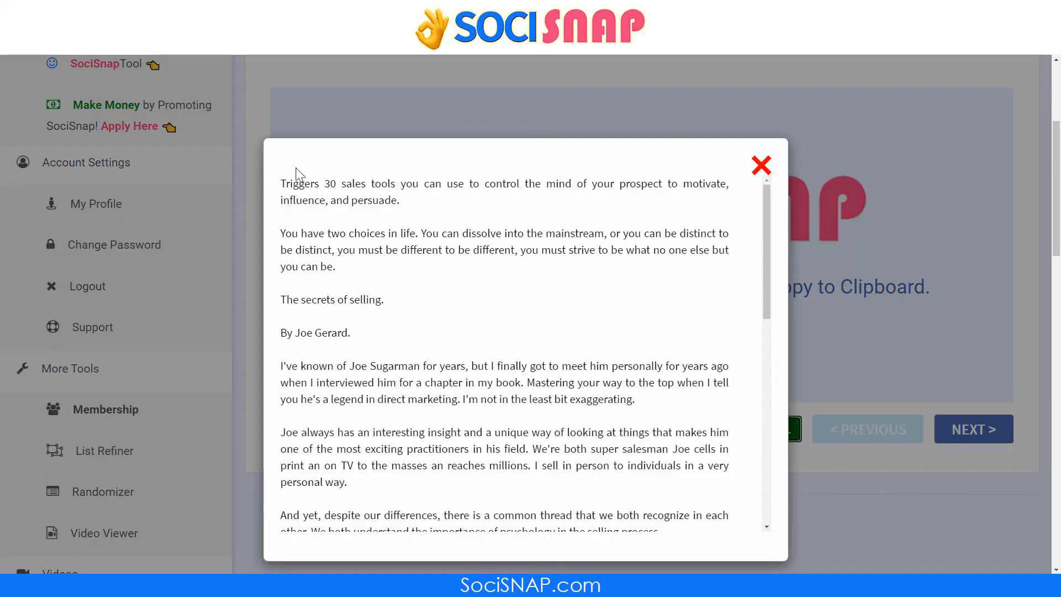
drag(285, 179, 409, 203)
click(423, 210)
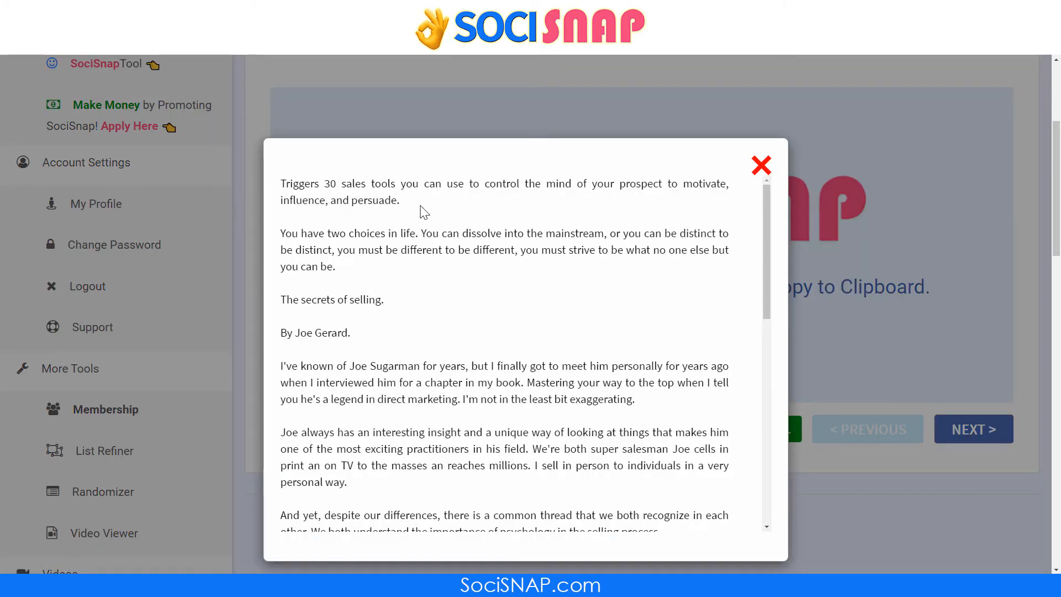
drag(280, 178, 416, 204)
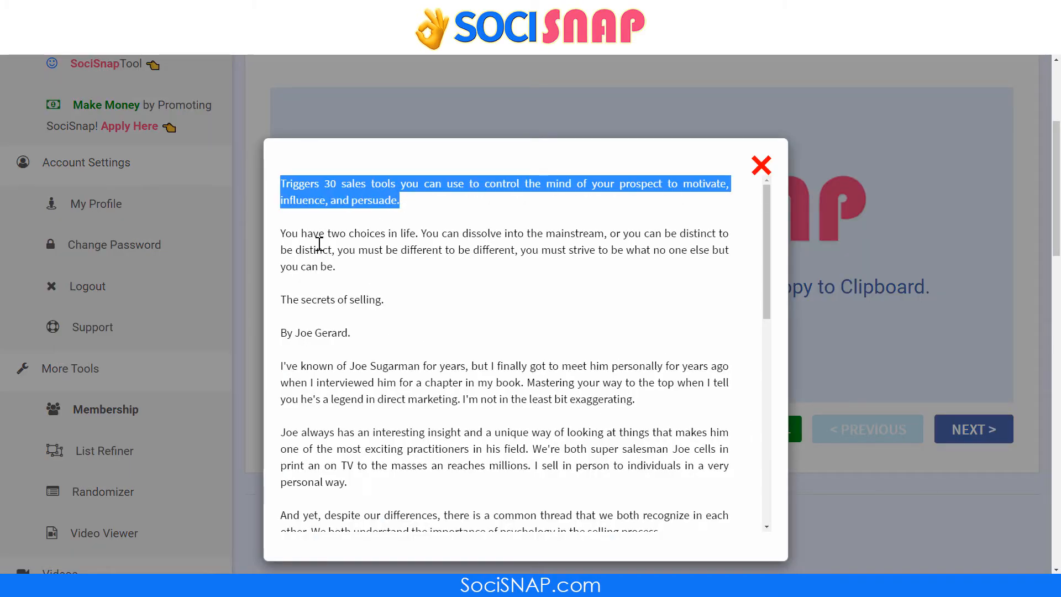
click(284, 235)
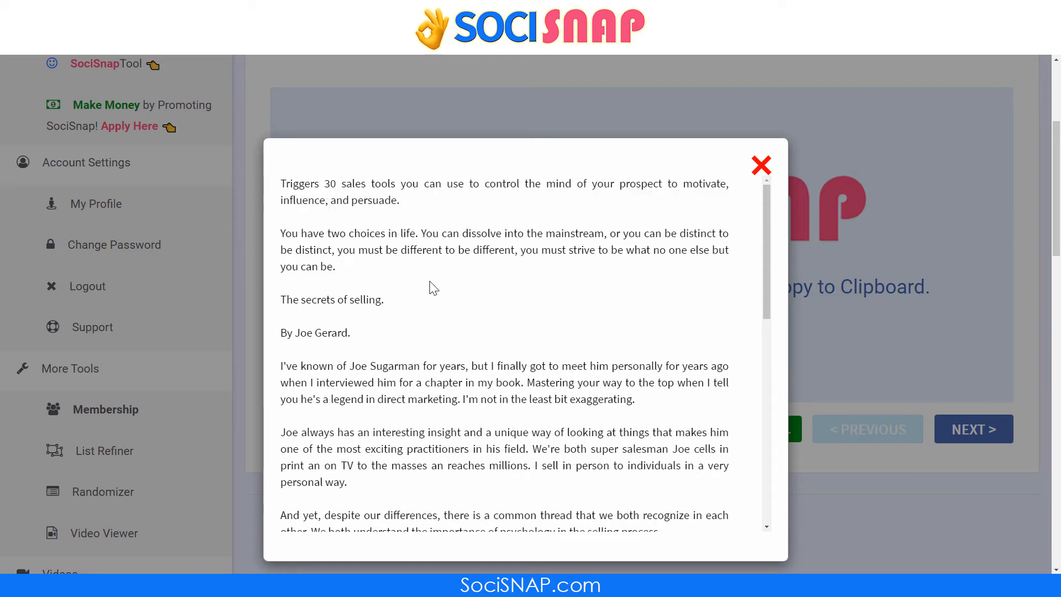
click(759, 166)
click(870, 442)
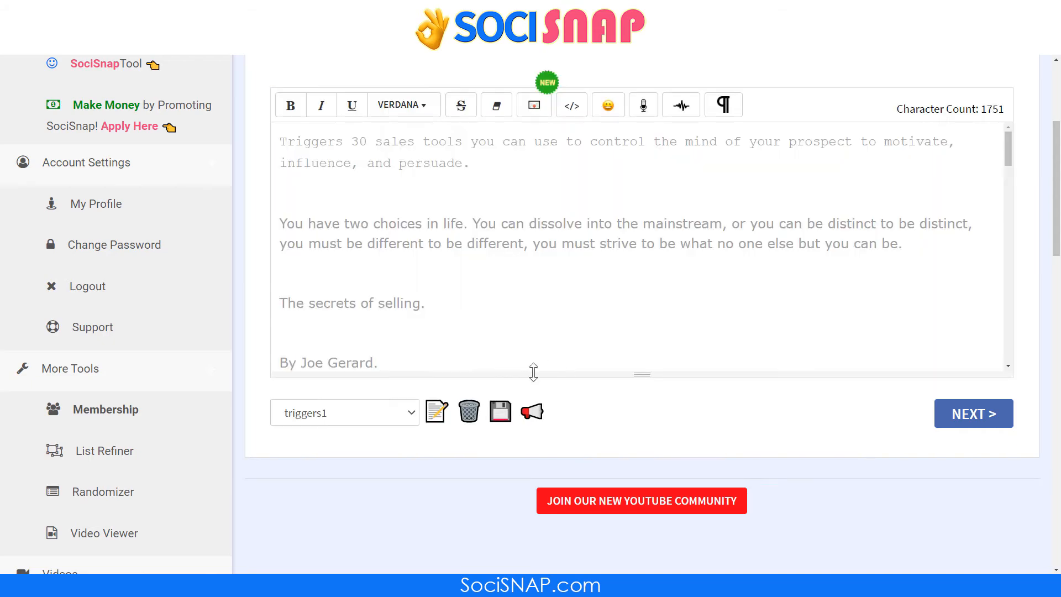
- Save the text as triggers1a, overwriting the currently selected triggers1 snippet
scroll(542, 370, up, 4)
scroll(407, 414, down, 3)
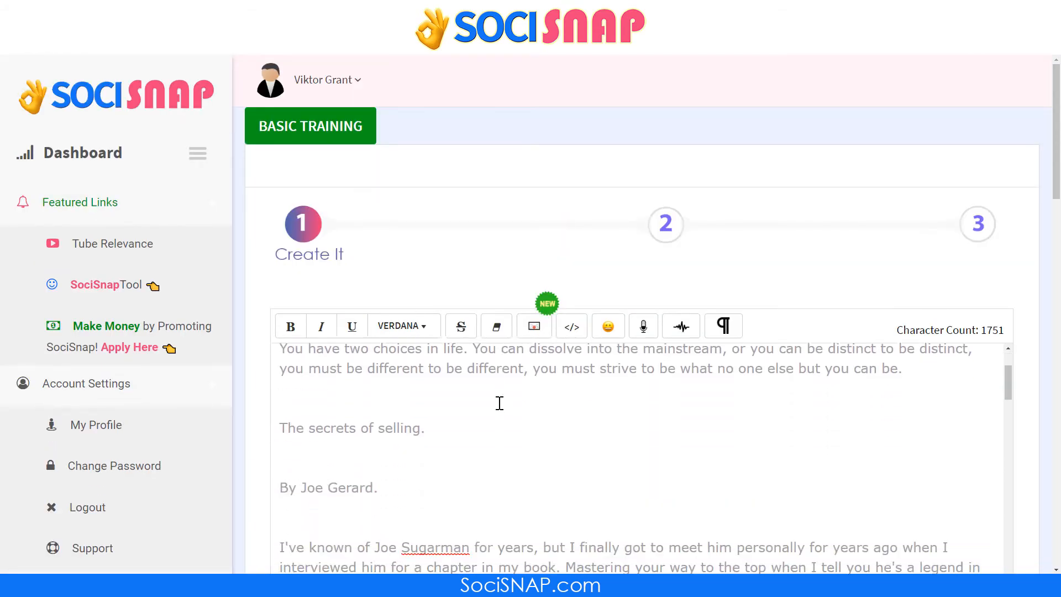
scroll(770, 258, down, 1)
scroll(670, 396, down, 9)
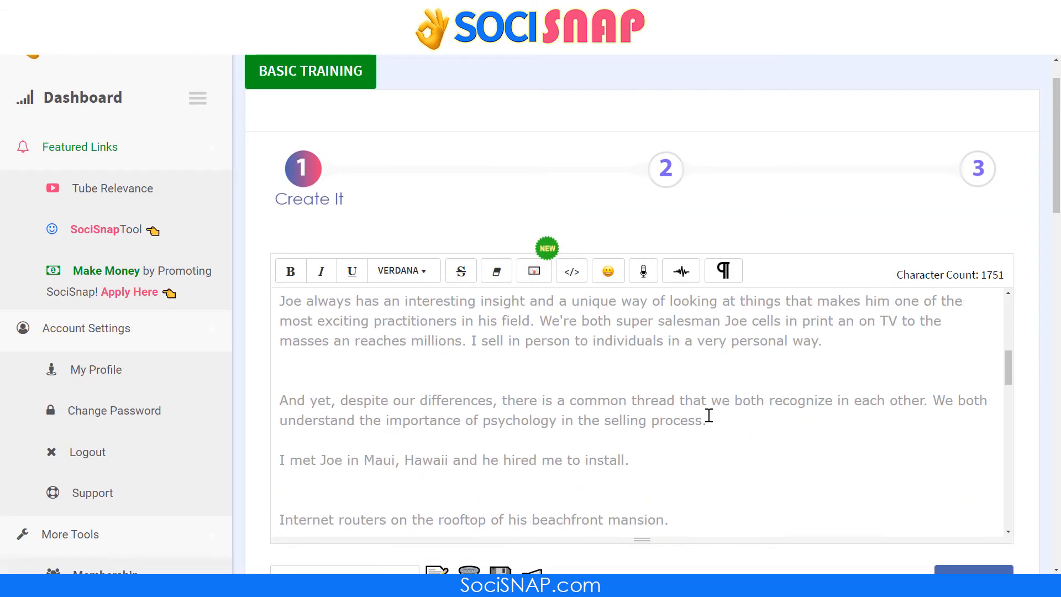
scroll(259, 395, down, 3)
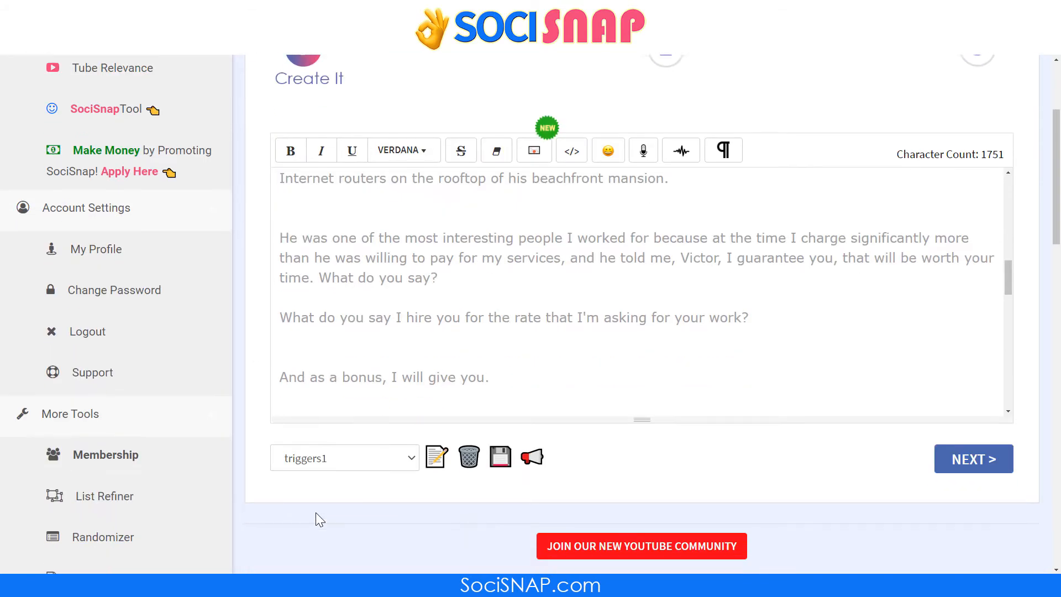
click(500, 457)
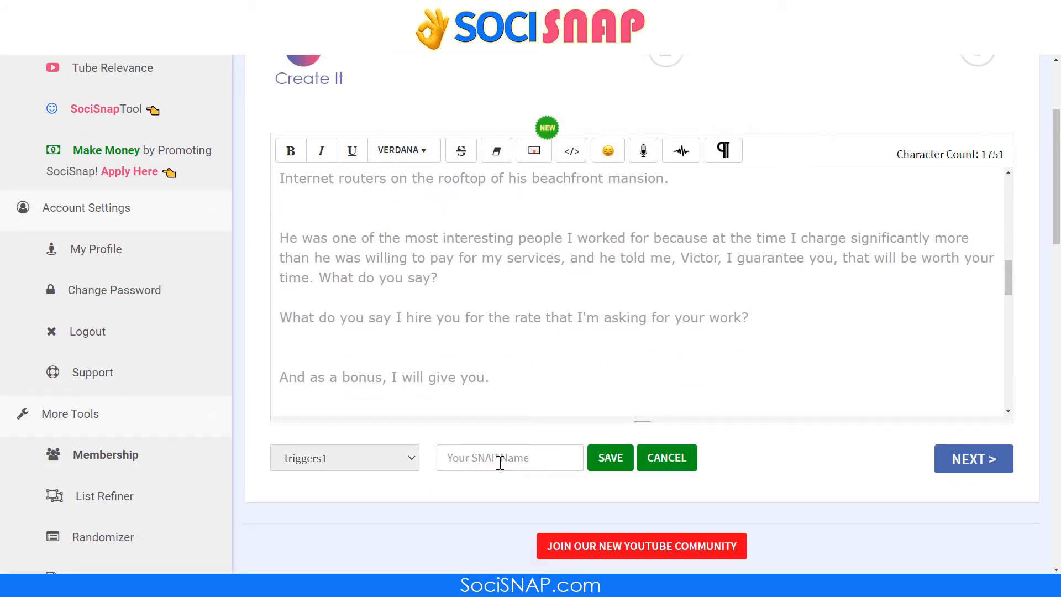
click(500, 461)
text(tri)
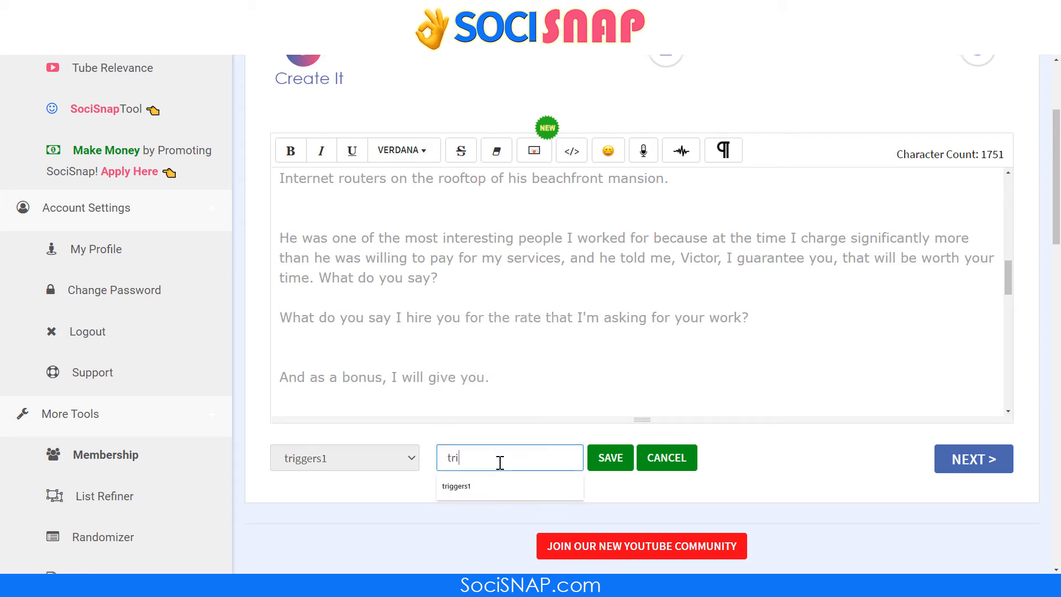
text(ggers1a)
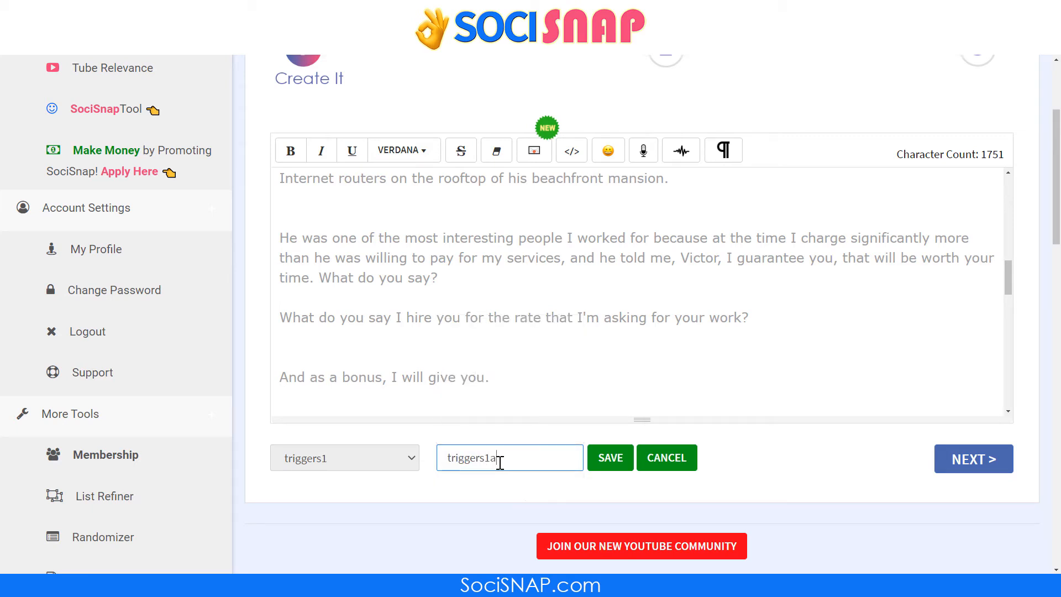
click(609, 462)
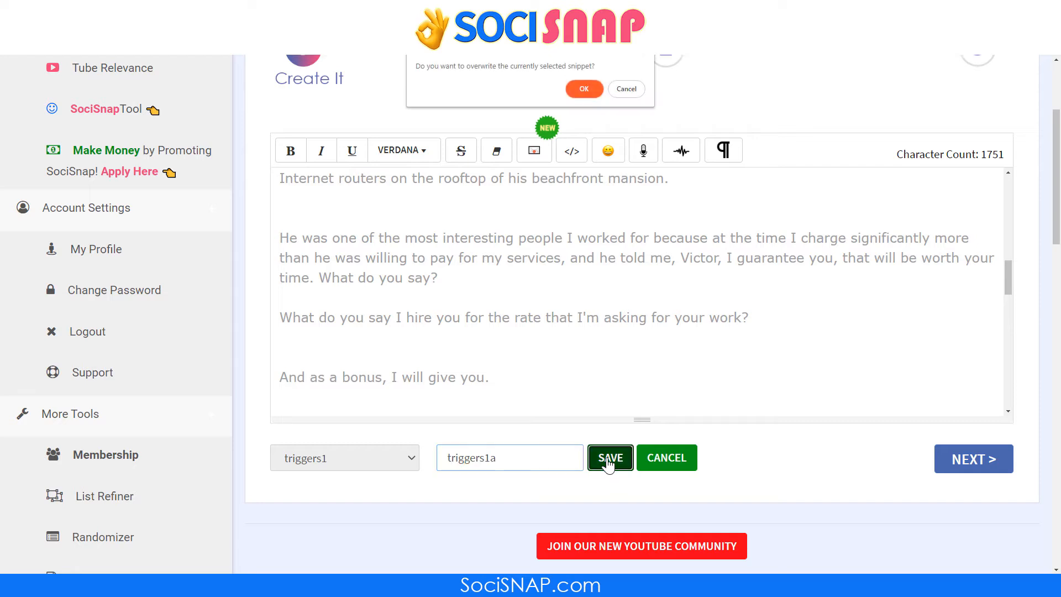
click(584, 89)
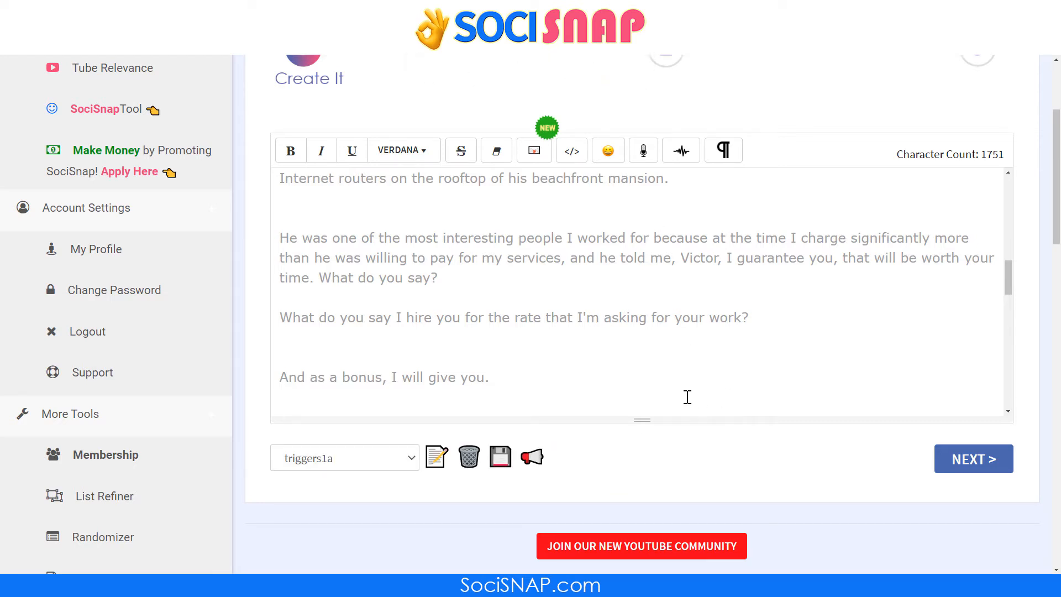
- Display the share link for the triggers1a snippet, select the address and close the share dialog
click(534, 461)
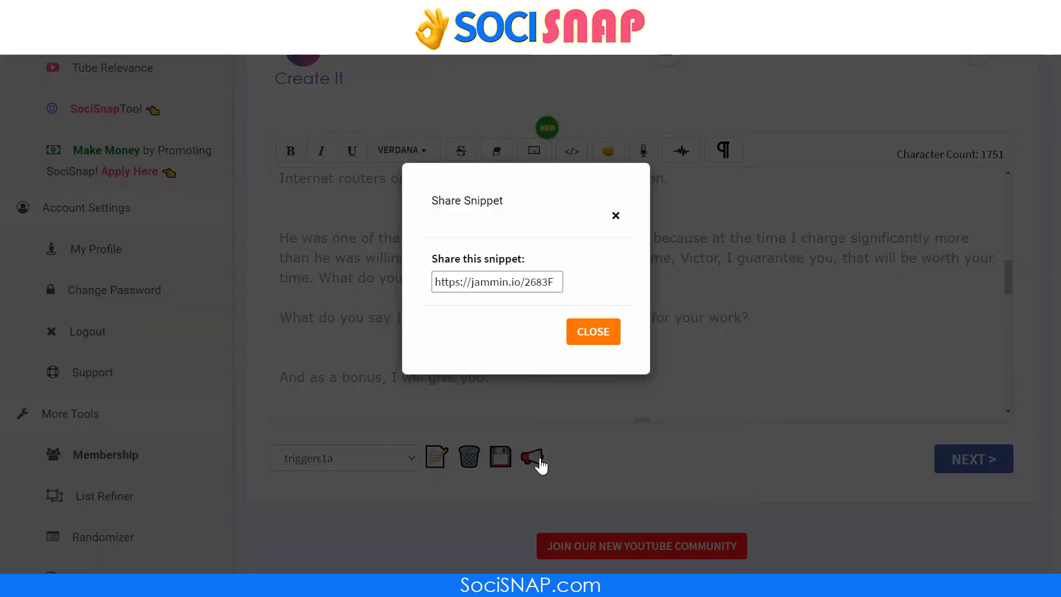
triple_click(492, 286)
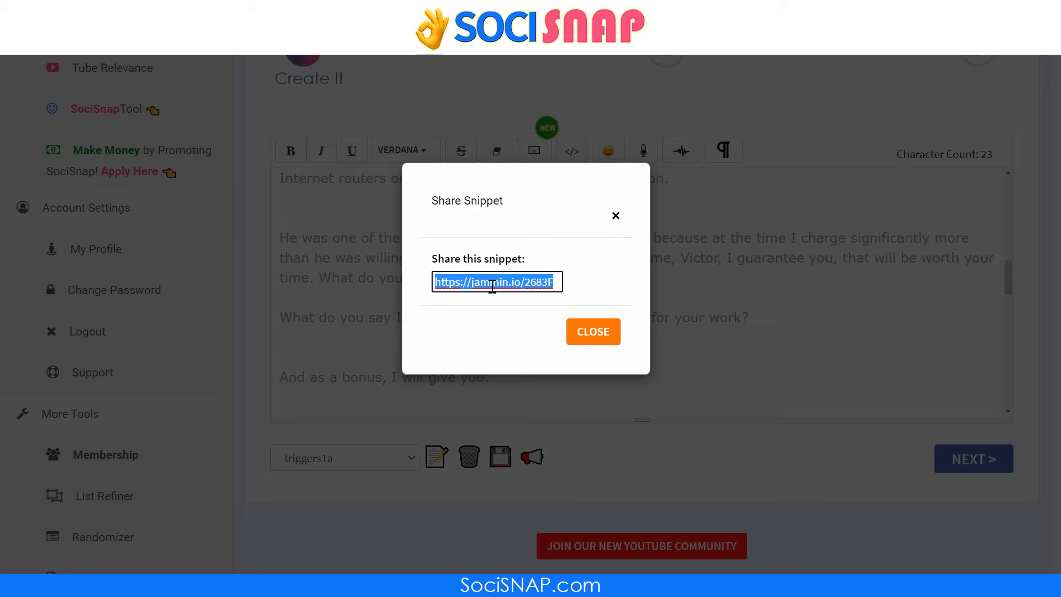
click(590, 337)
scroll(580, 354, up, 15)
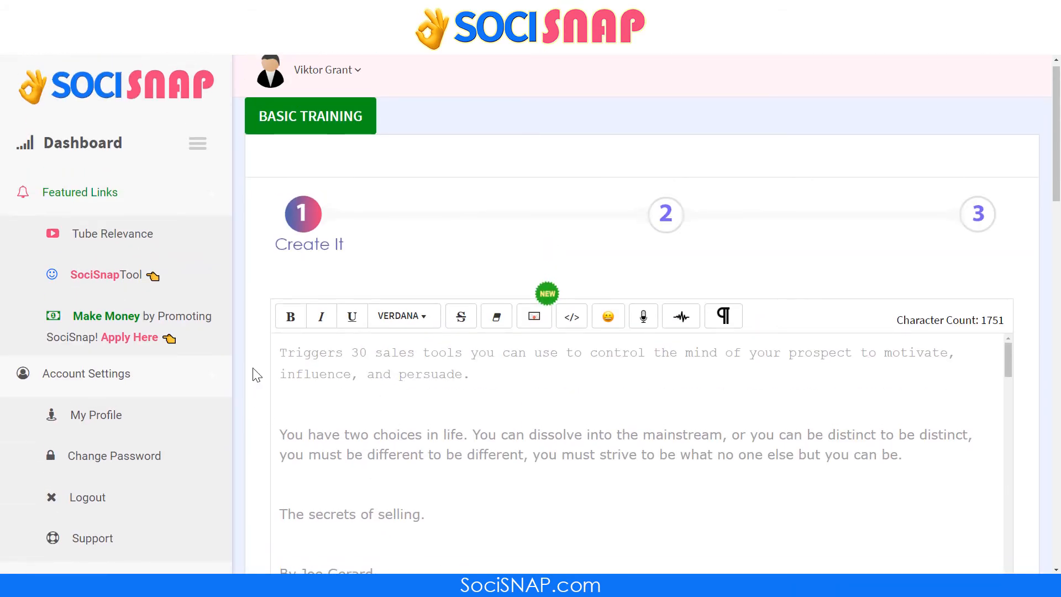
scroll(253, 376, down, 2)
scroll(253, 386, down, 1)
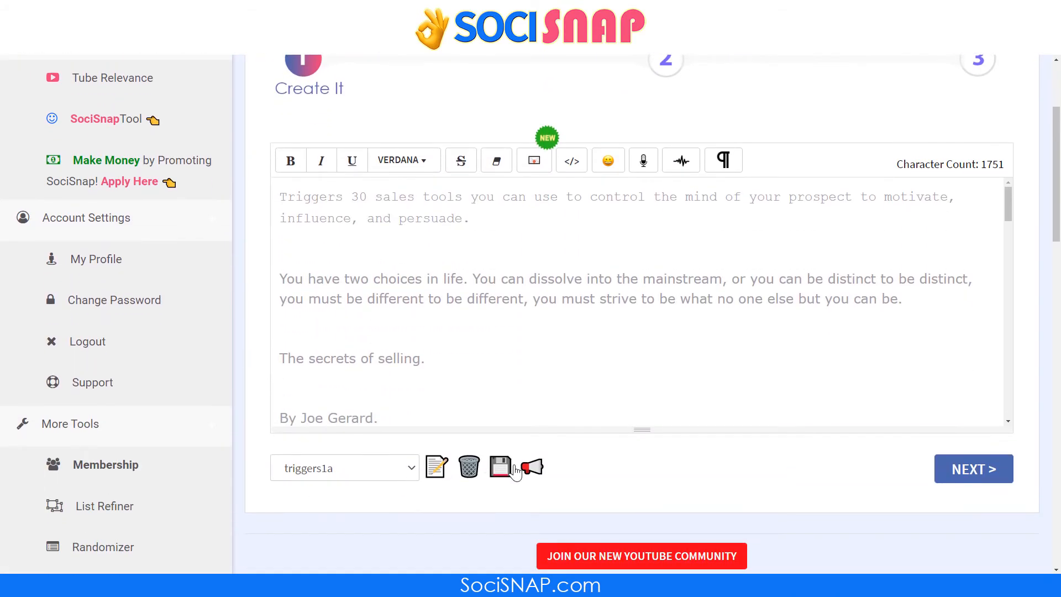
scroll(261, 331, up, 3)
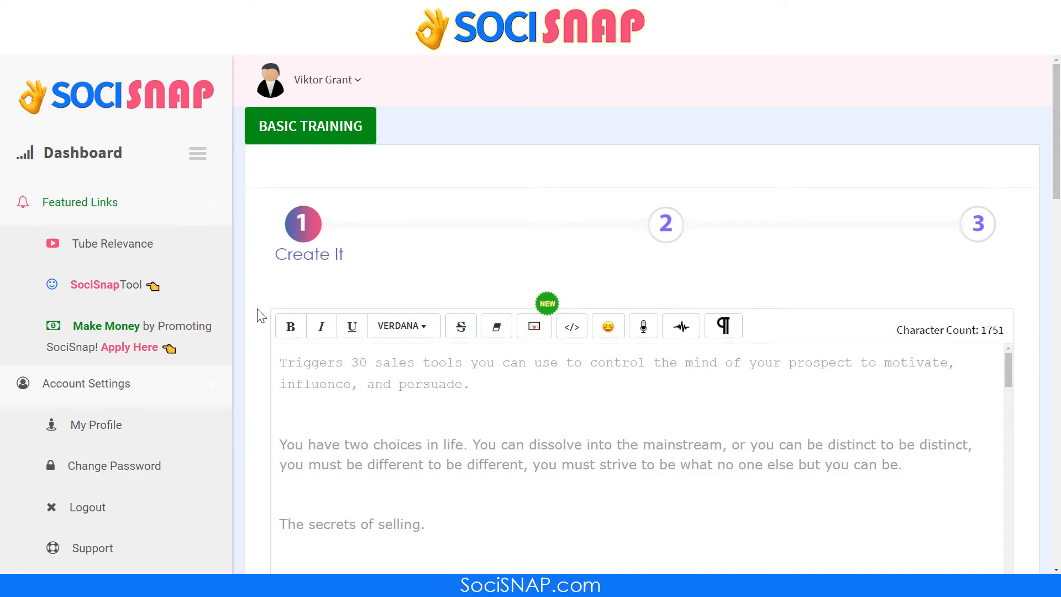
- Load the saved "SociSNAP Ad Clear" snippet into the editor
scroll(262, 316, down, 6)
click(411, 297)
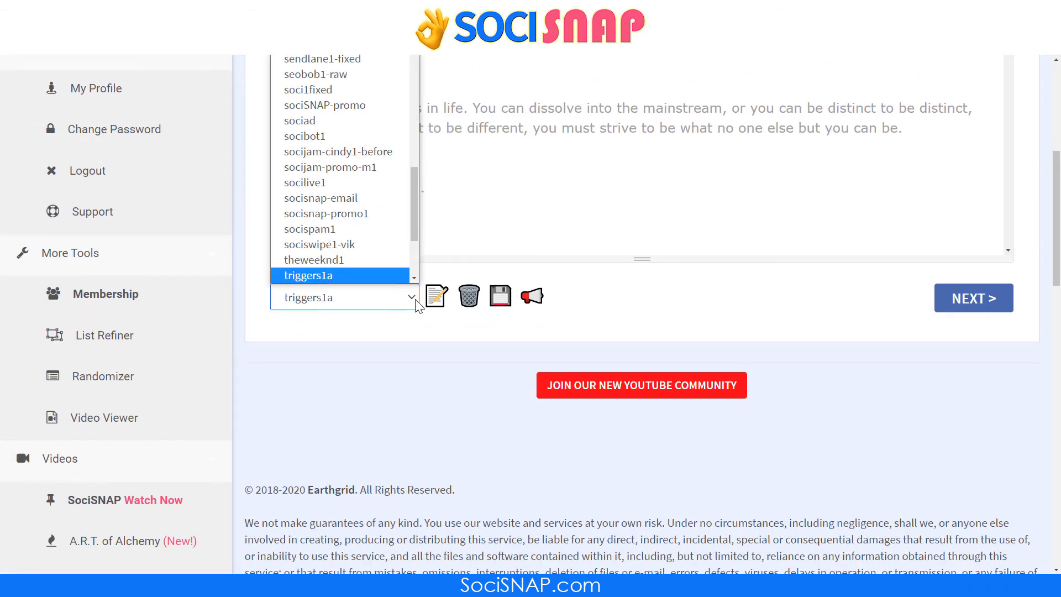
scroll(379, 225, up, 6)
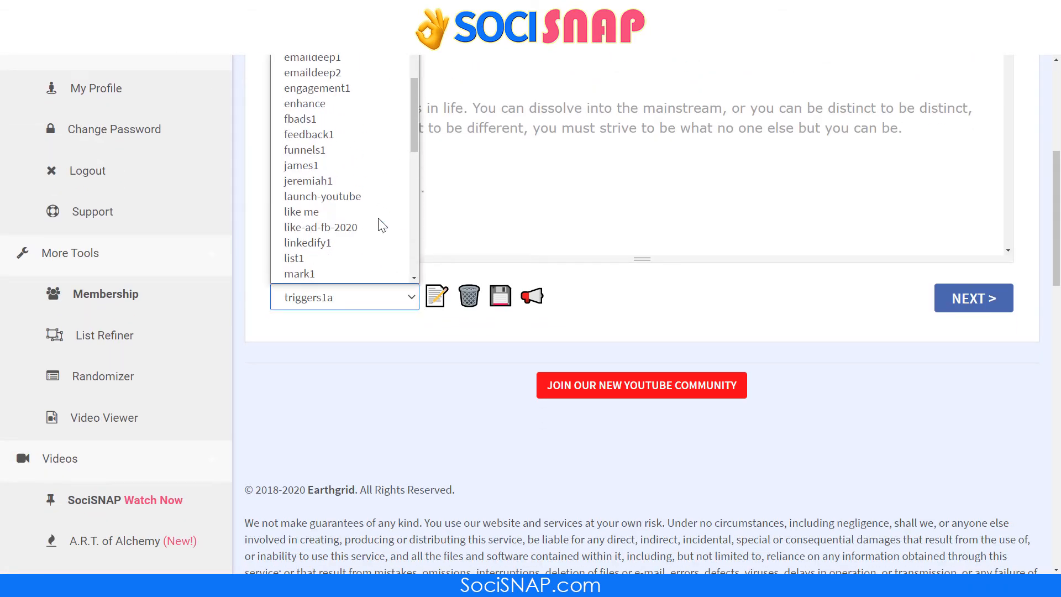
scroll(283, 335, up, 1)
click(411, 353)
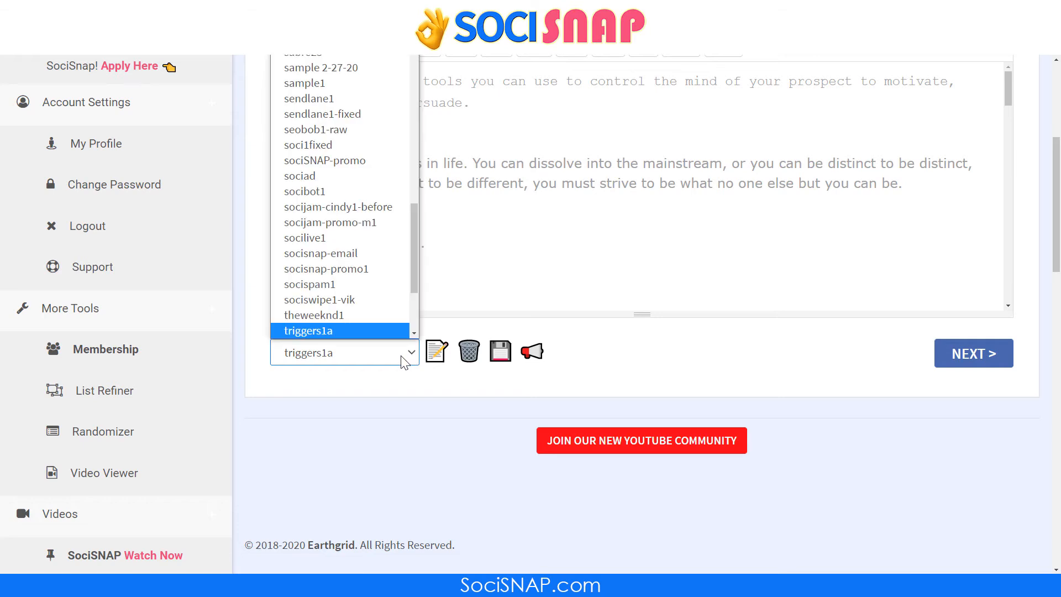
scroll(349, 195, up, 8)
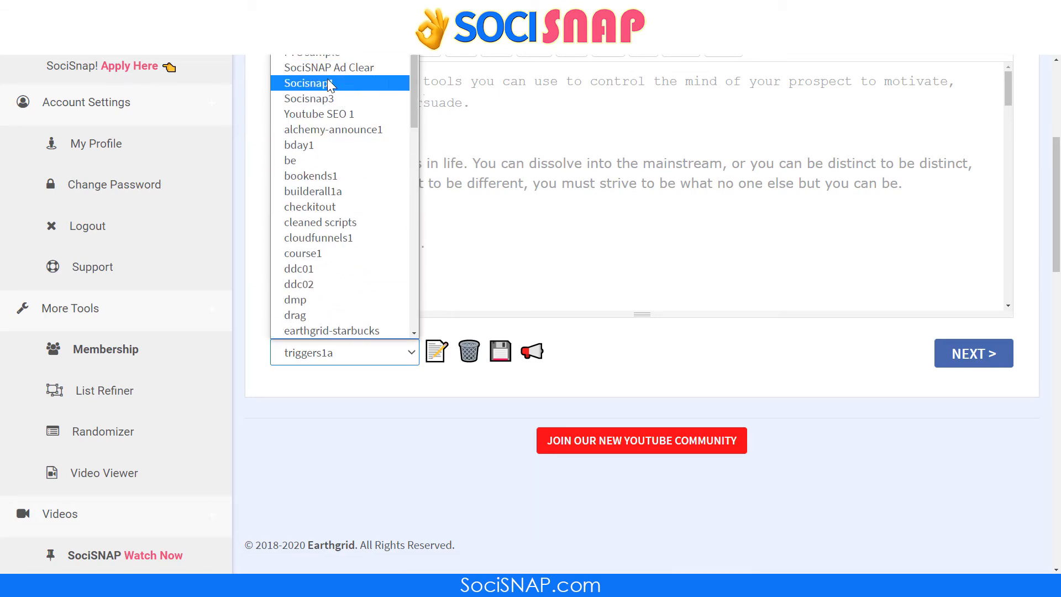
click(336, 68)
click(444, 358)
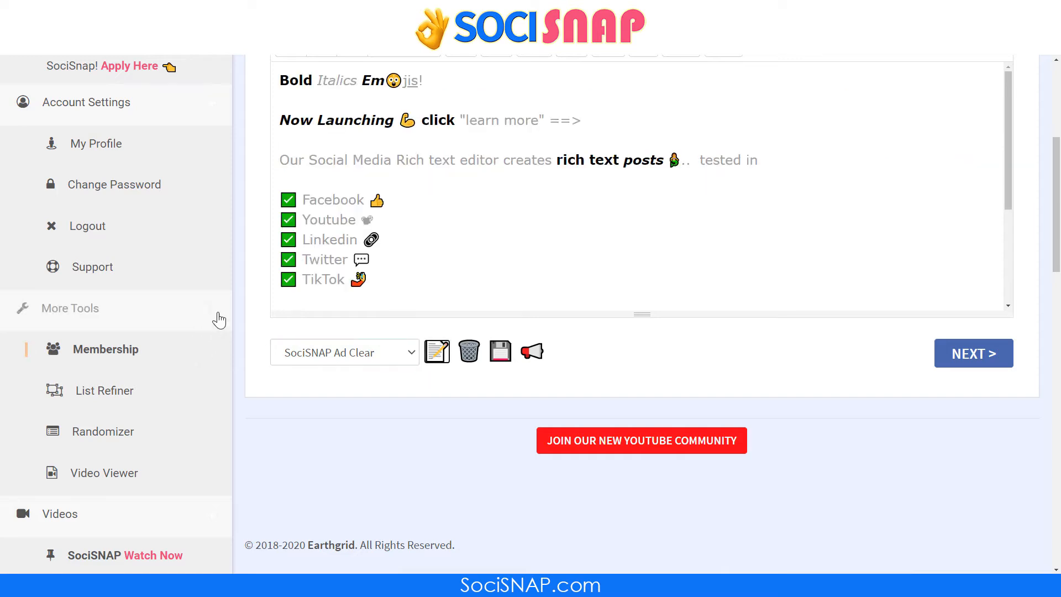
- Look over the "SociSNAP Ad Clear" text, copy the snippet's share link and close the share dialog
scroll(250, 298, up, 5)
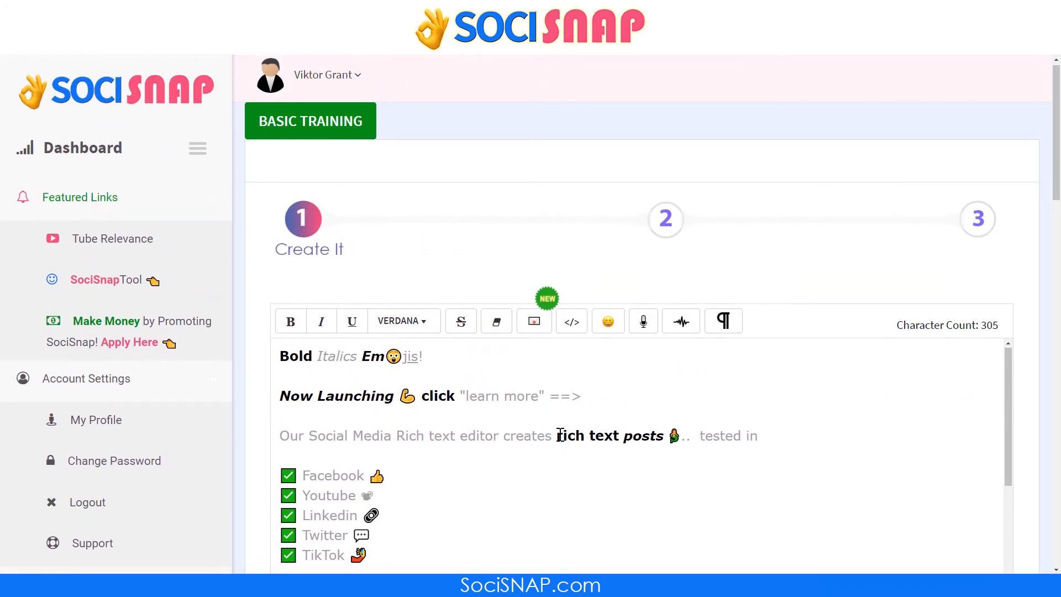
scroll(497, 434, down, 3)
scroll(470, 425, up, 2)
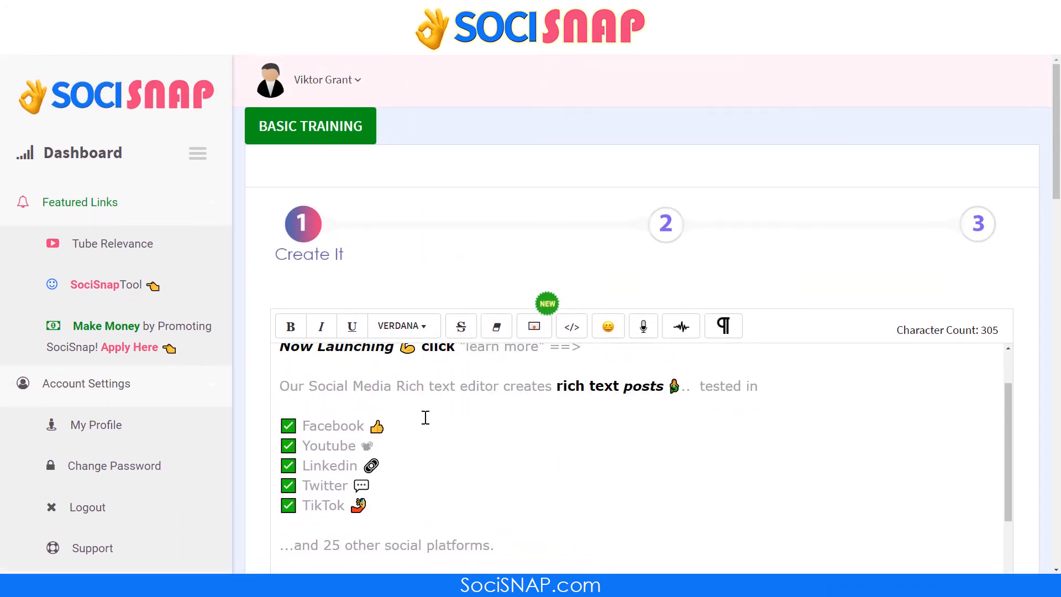
scroll(424, 416, up, 2)
scroll(251, 392, down, 2)
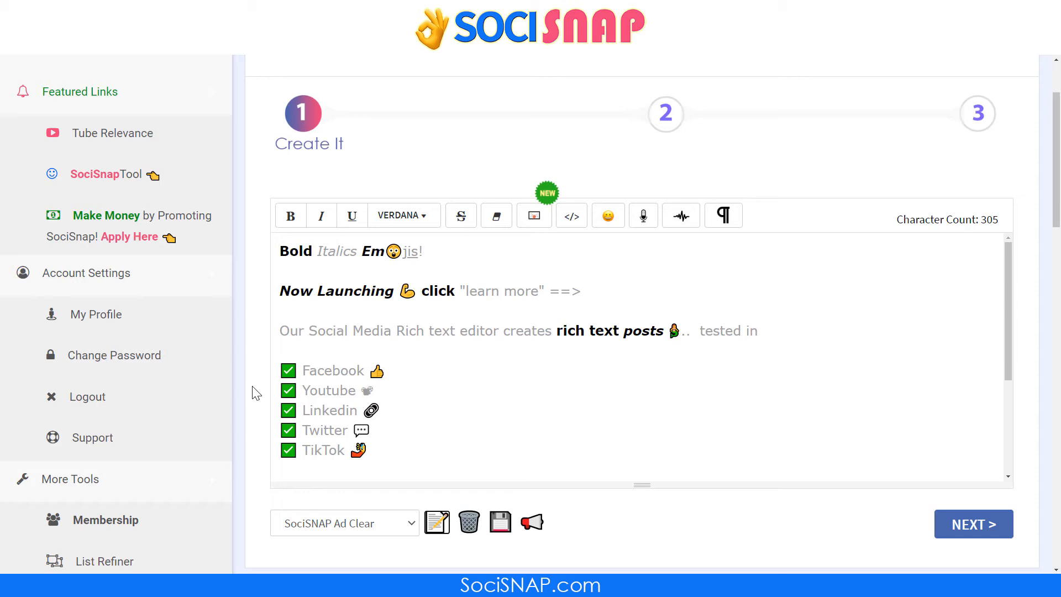
click(532, 523)
click(495, 284)
right_click(487, 283)
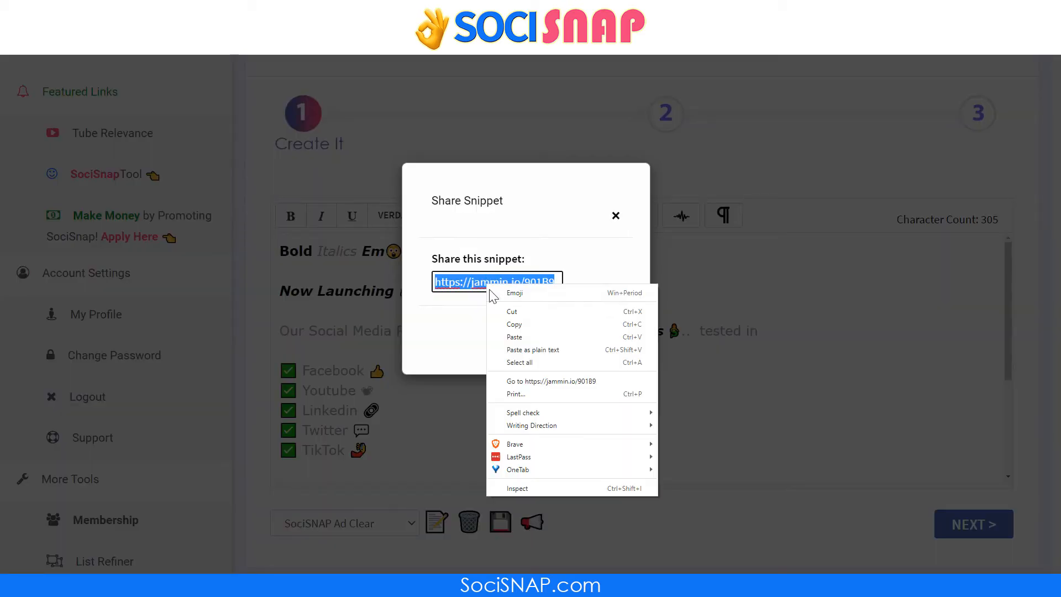
click(468, 324)
click(602, 330)
scroll(253, 359, up, 2)
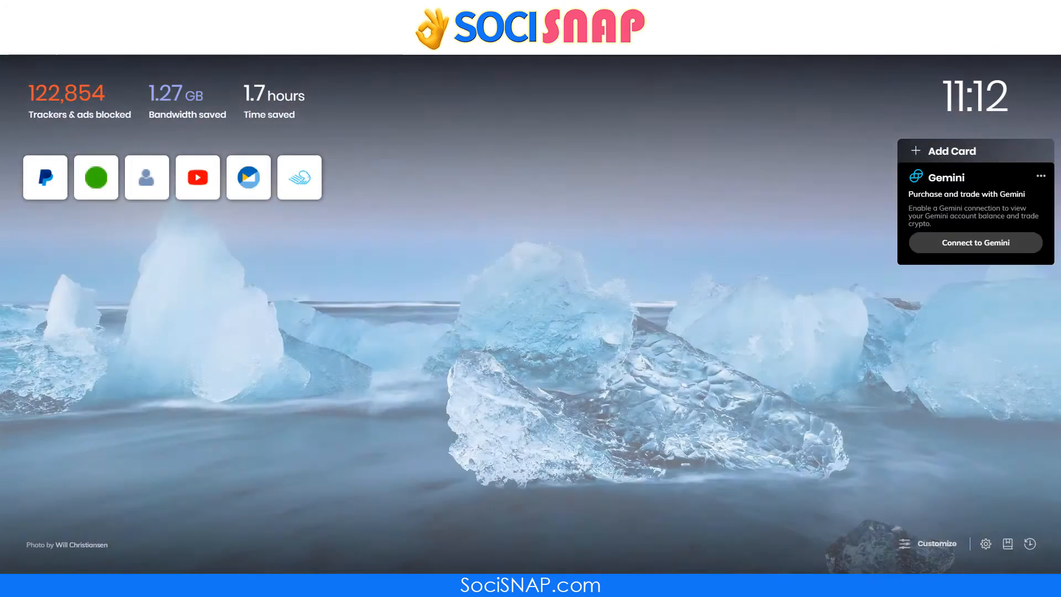
- Open the Tube Relevance channel page at youtube.com/tuberelevance
text(youtube.com/tu)
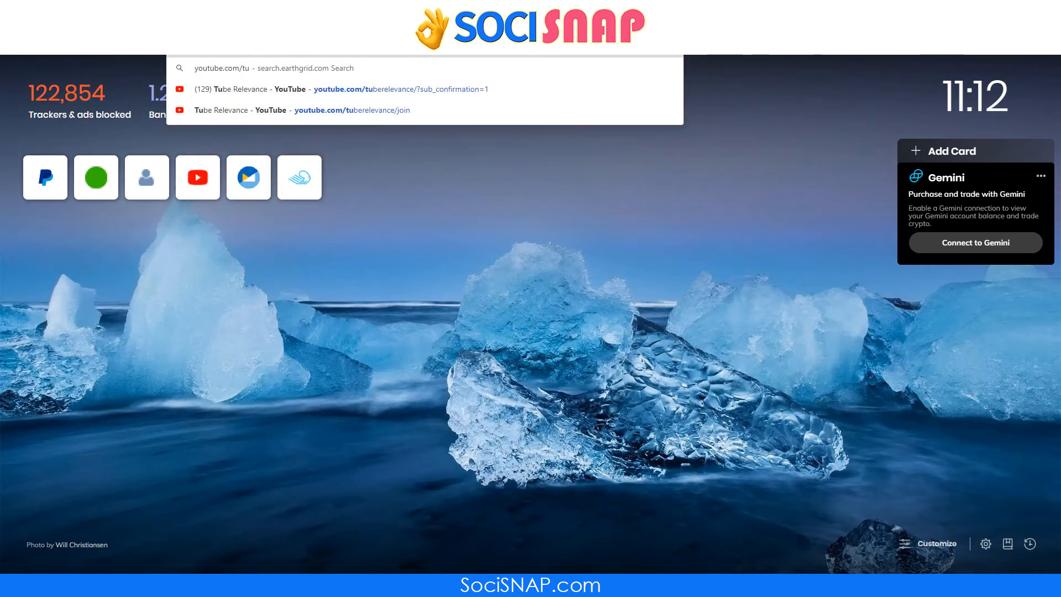
text(berelevance)
key(Return)
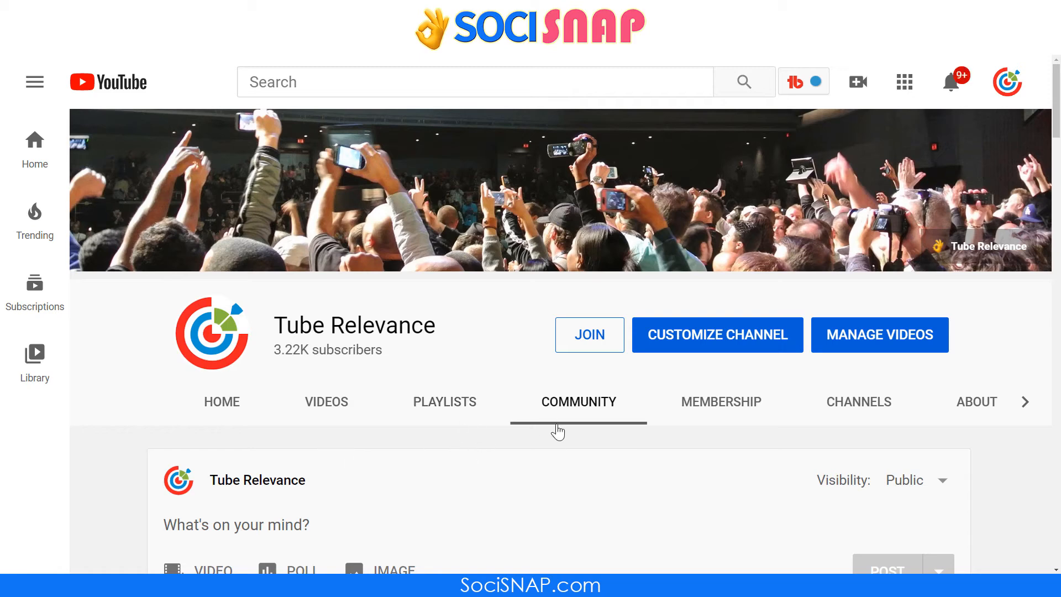
- Look over the Tube Relevance channel's published community posts and copy the page address
scroll(552, 430, down, 4)
scroll(495, 396, down, 4)
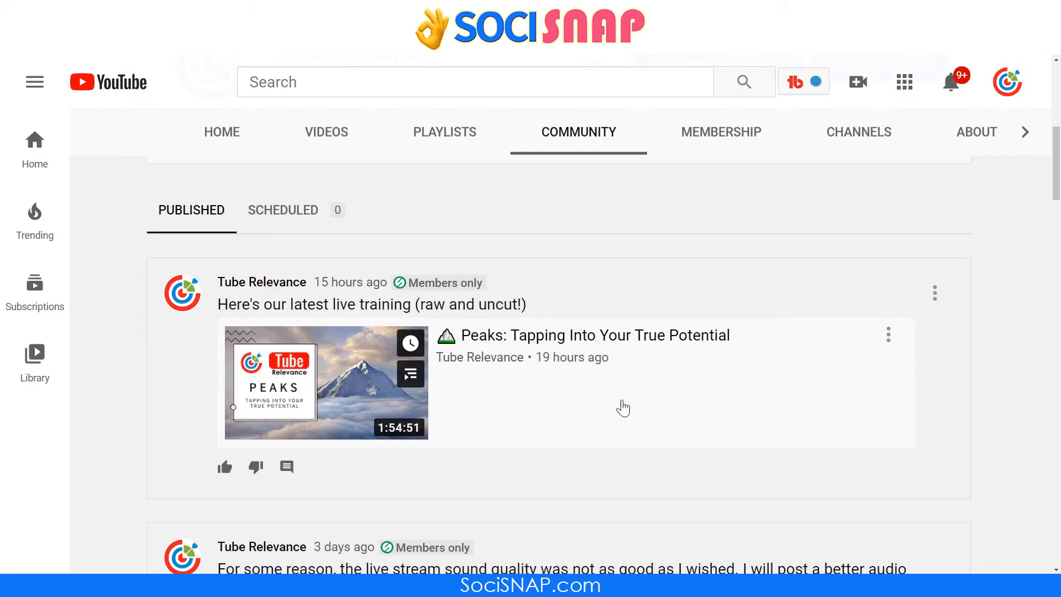
scroll(522, 315, up, 8)
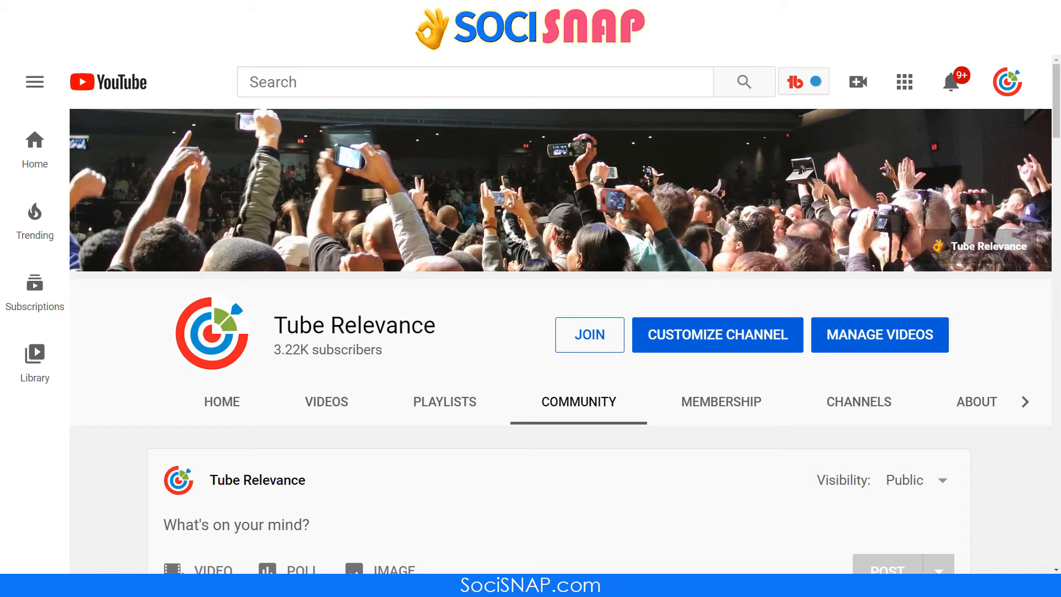
right_click(278, 54)
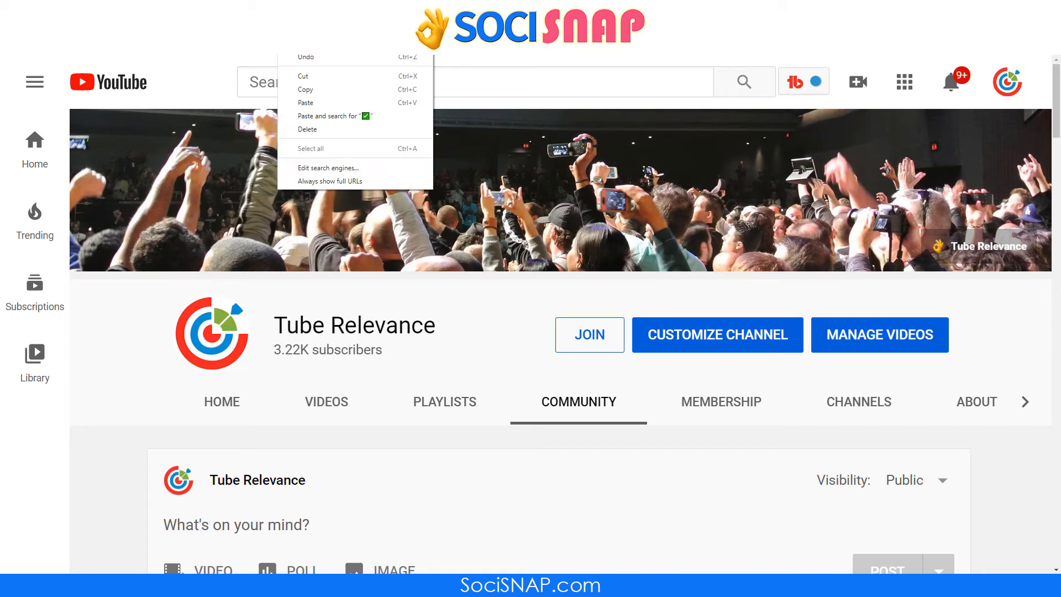
click(309, 90)
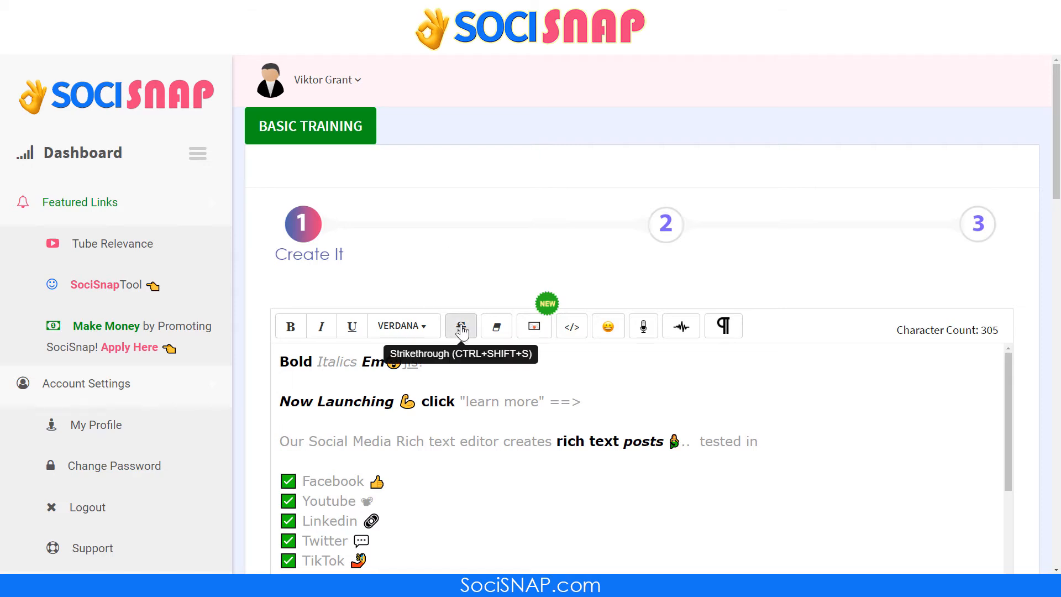
- Return to the SociSNAP editor, view the available fonts and copy the entire ad text
click(422, 326)
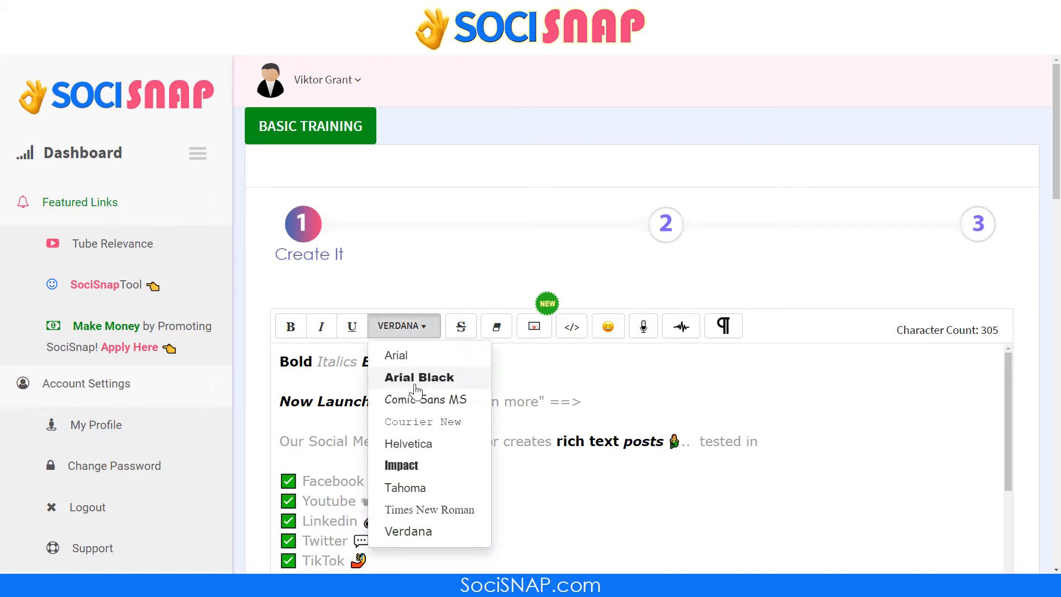
click(324, 366)
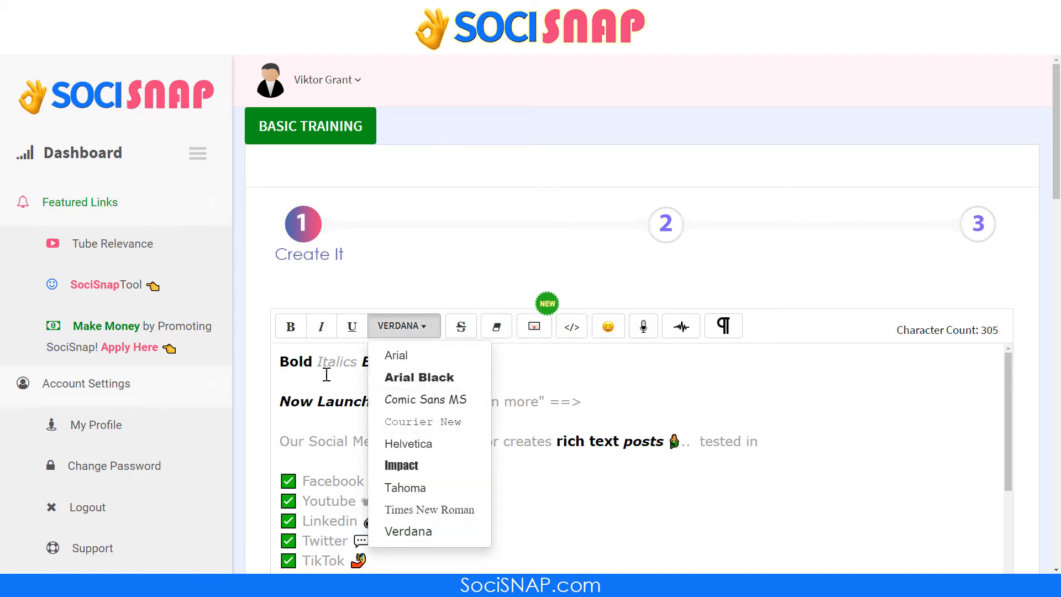
drag(282, 362, 414, 490)
key(ctrl+c)
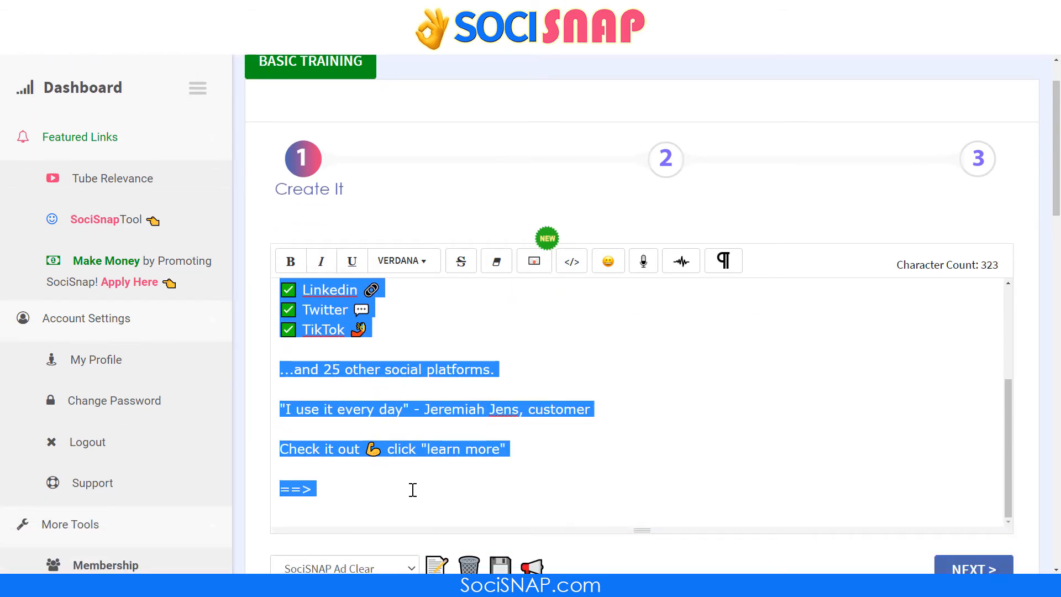
scroll(443, 441, up, 2)
scroll(441, 438, up, 1)
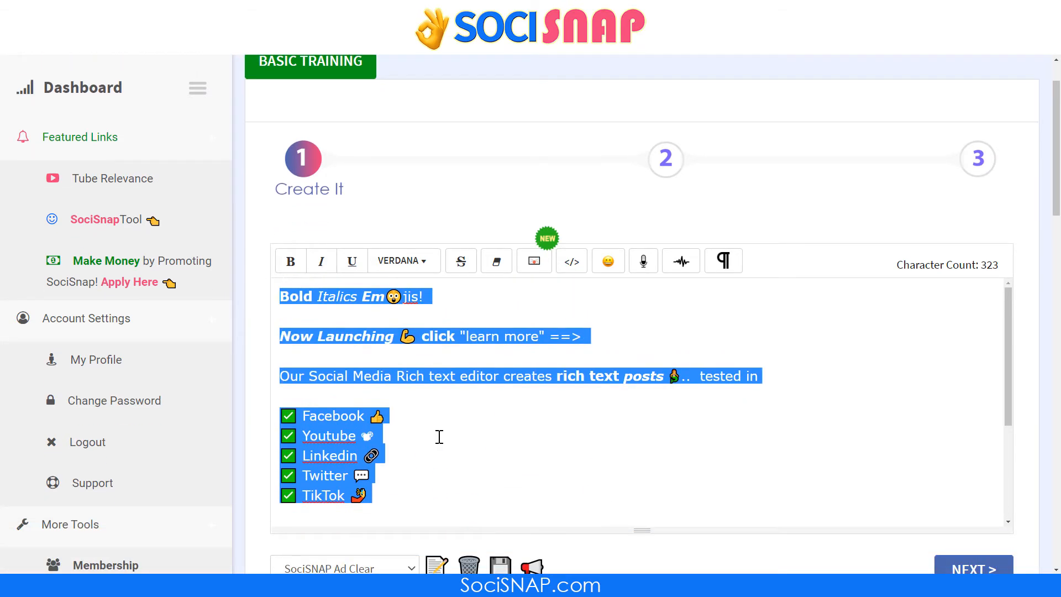
click(502, 403)
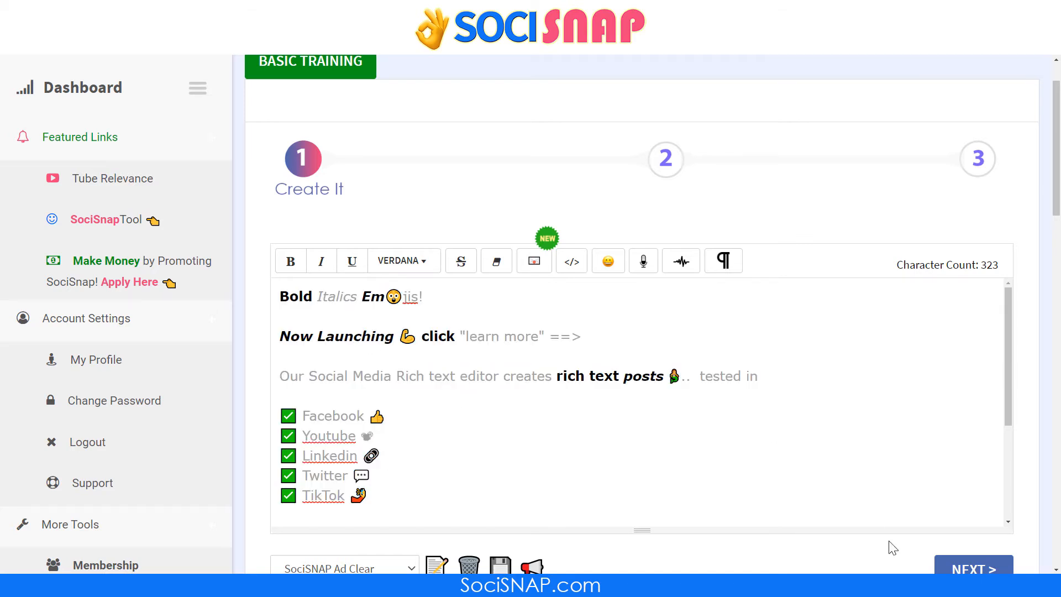
- Generate the formatted post from the ad text and advance to the Publish stage
click(981, 569)
scroll(844, 433, down, 2)
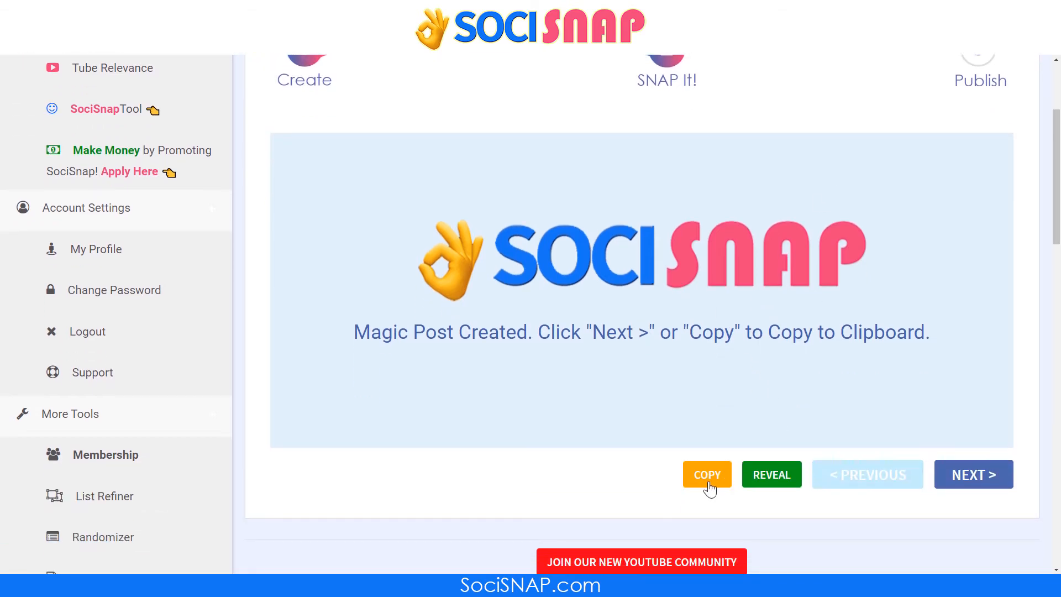
click(973, 482)
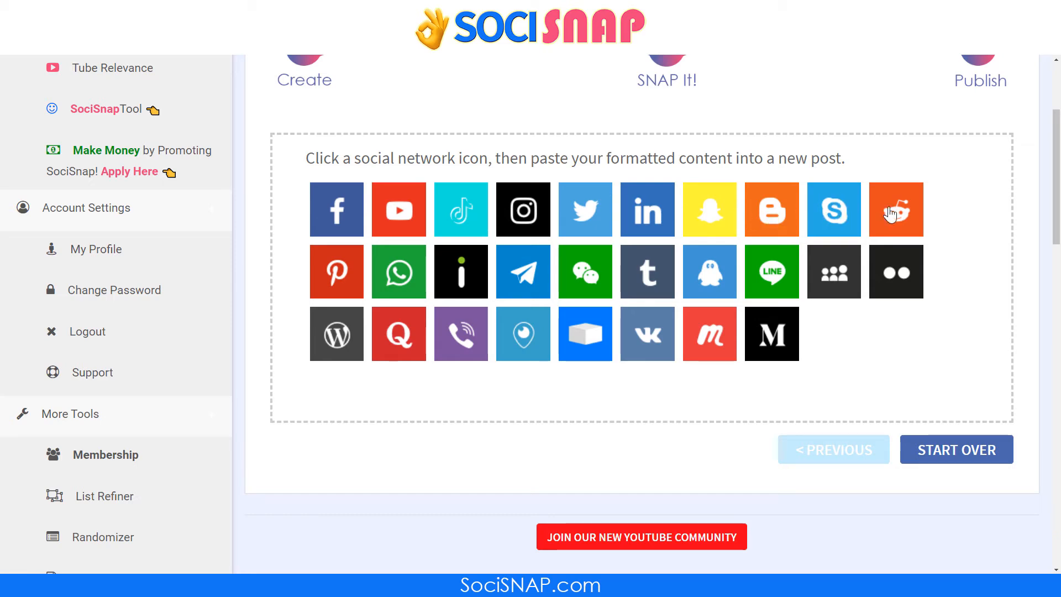
- Look over the social network choices for publishing and go back to the Create It editor
scroll(850, 332, up, 3)
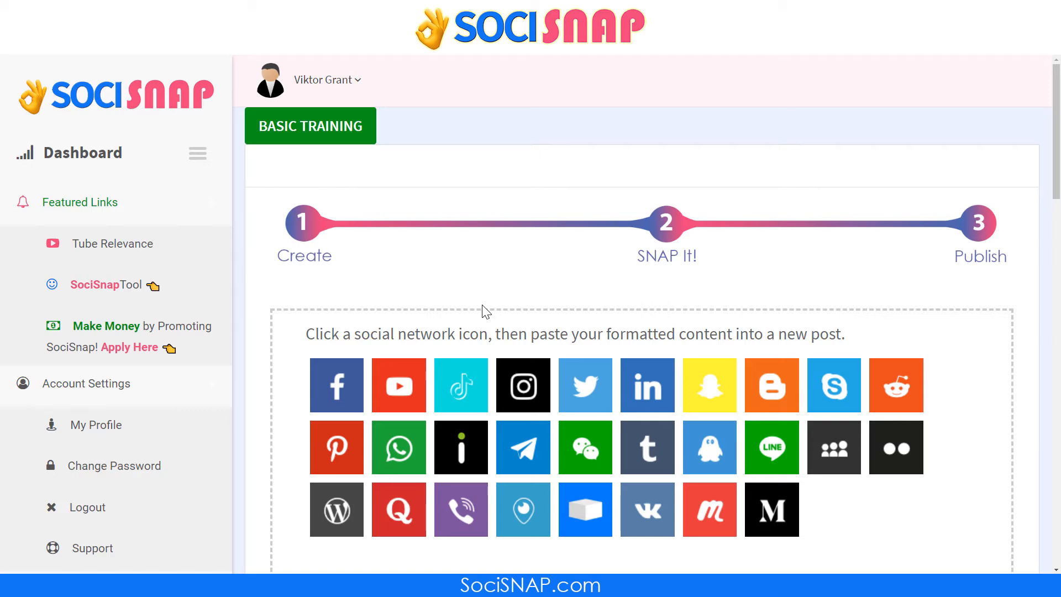
scroll(853, 387, down, 4)
click(839, 411)
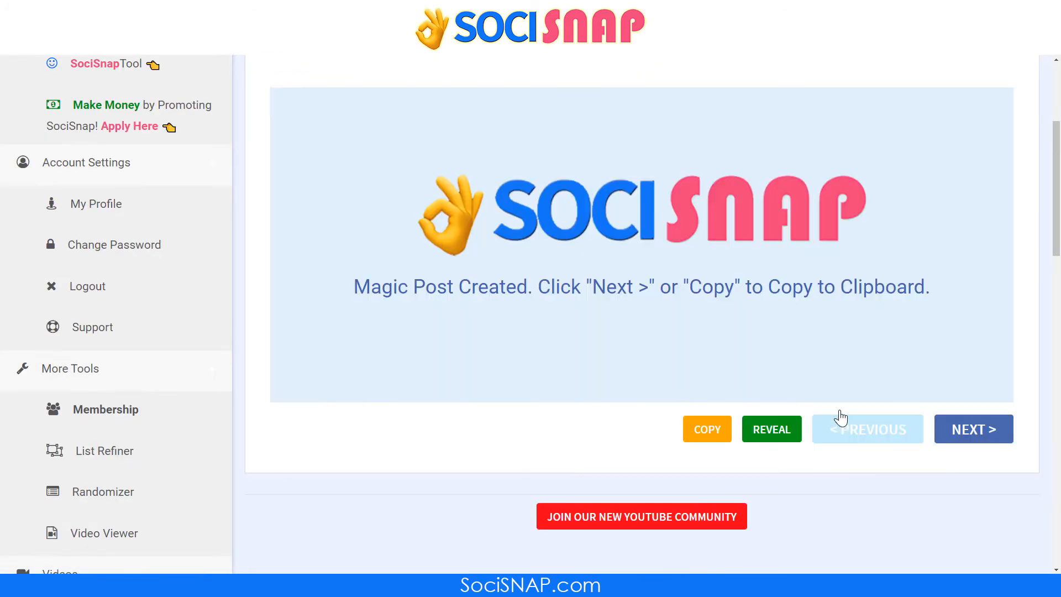
click(858, 435)
scroll(443, 348, up, 4)
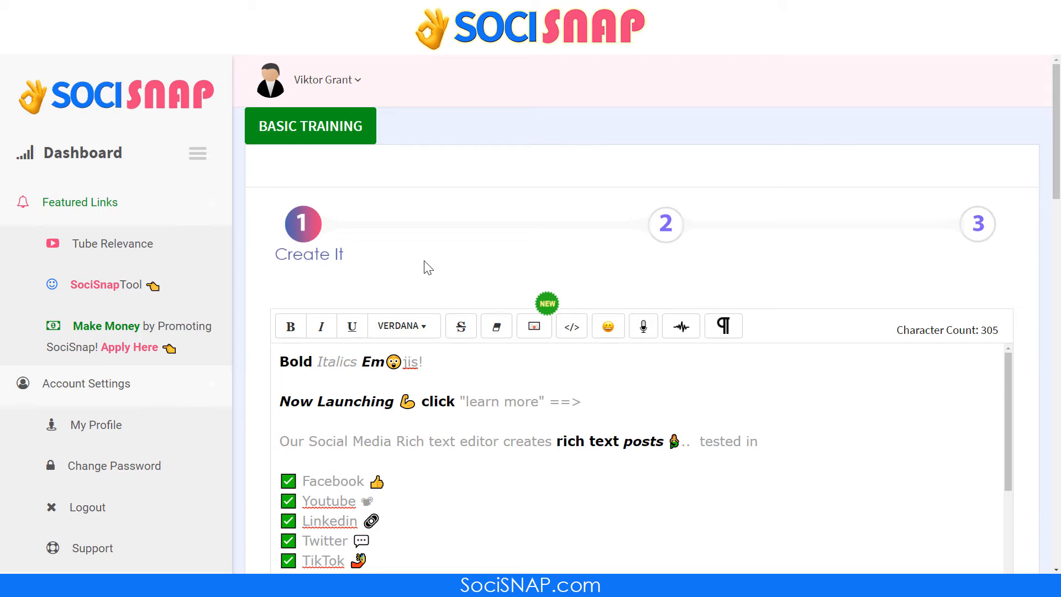
- Browse the emoji categories Popular, People, Symbols, Fun, Food, Objects, Nature and Favorites, and close the emoji picker
click(608, 326)
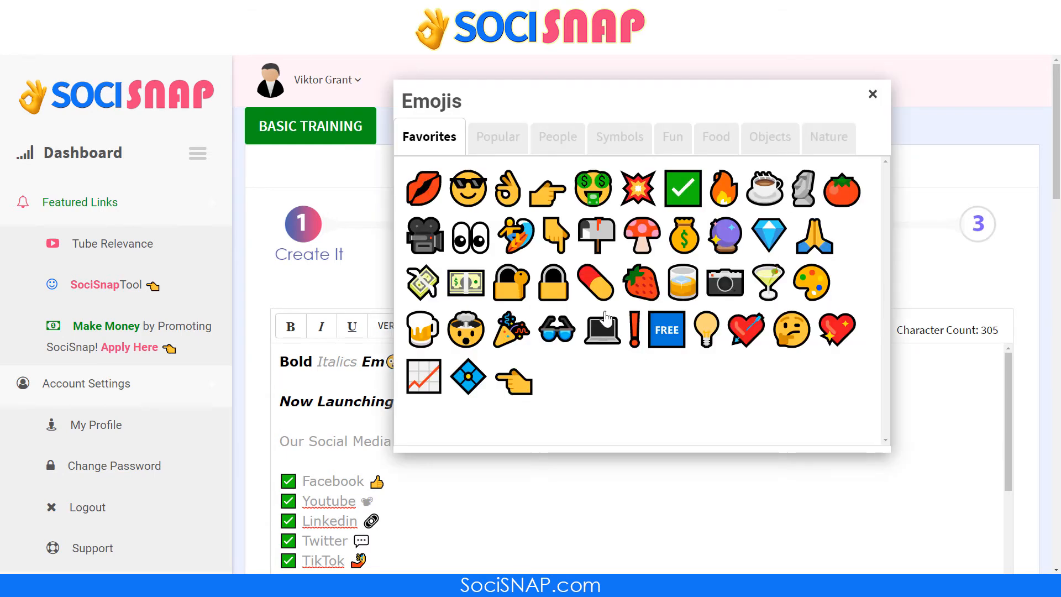
click(498, 145)
click(558, 141)
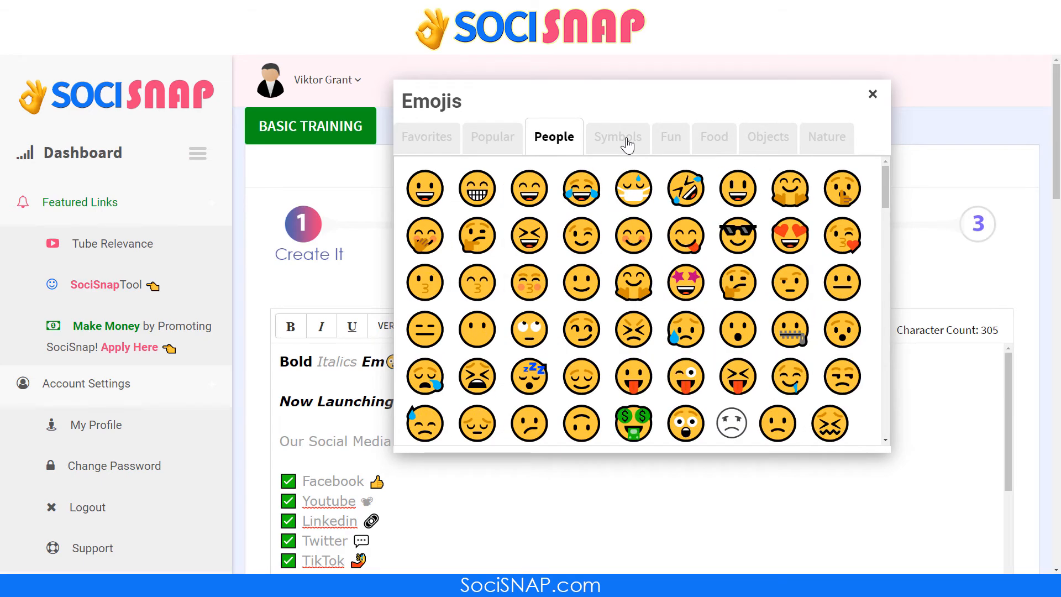
click(628, 145)
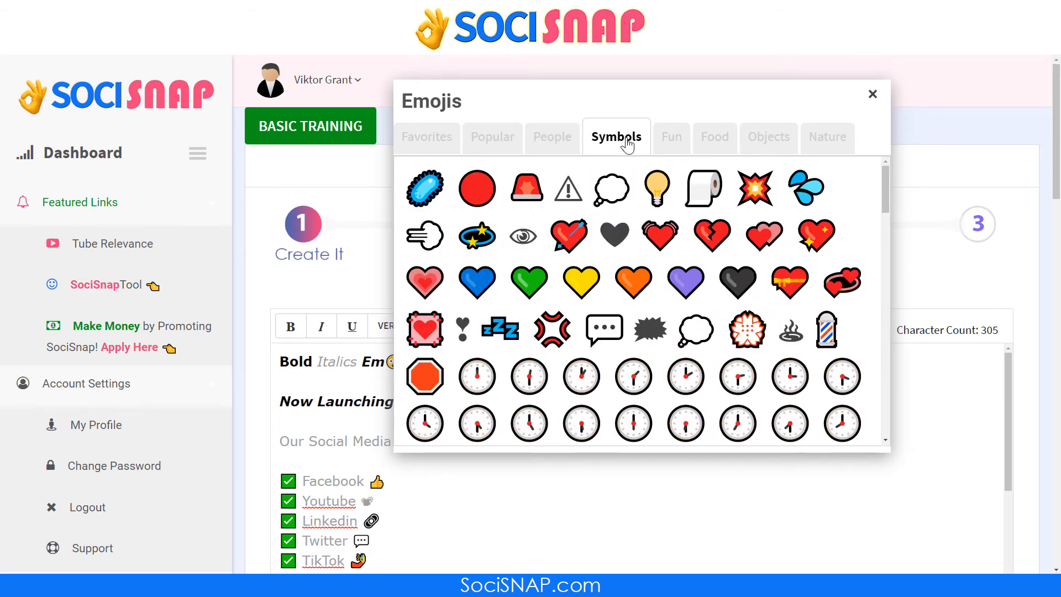
click(675, 140)
click(712, 141)
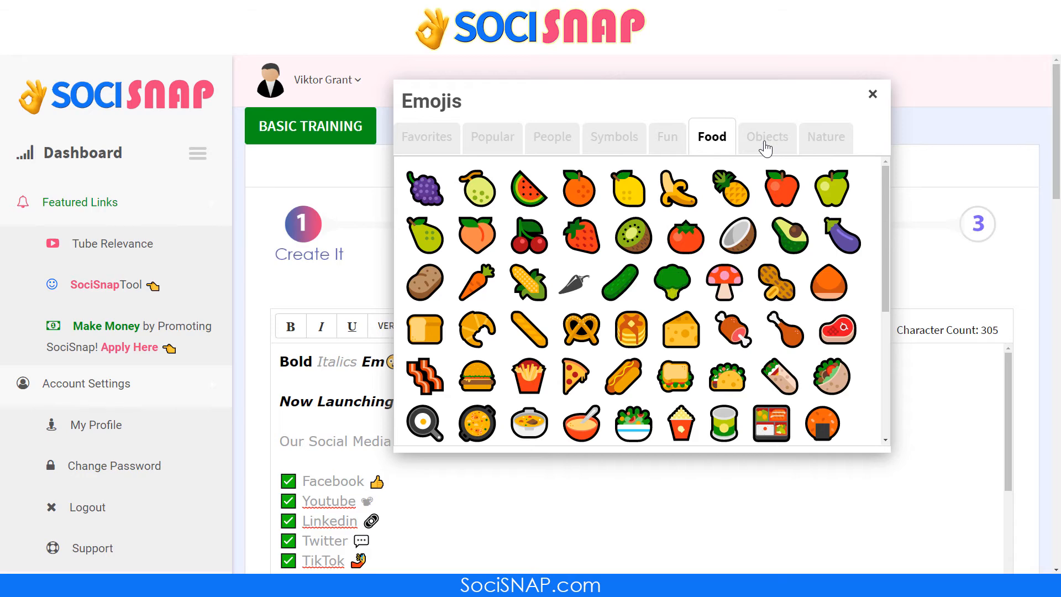
click(765, 147)
click(826, 144)
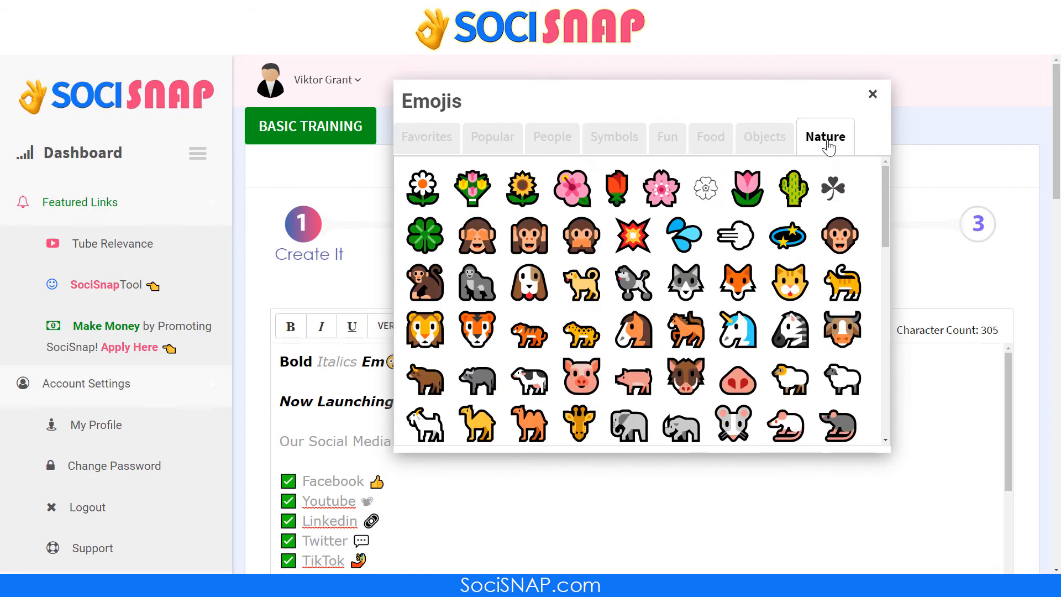
click(439, 142)
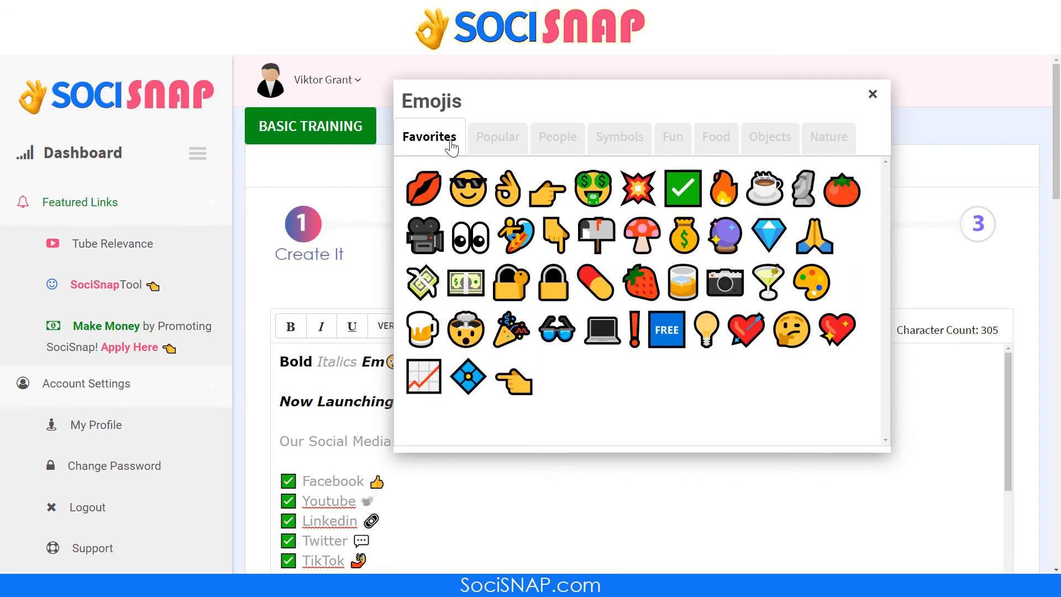
click(870, 96)
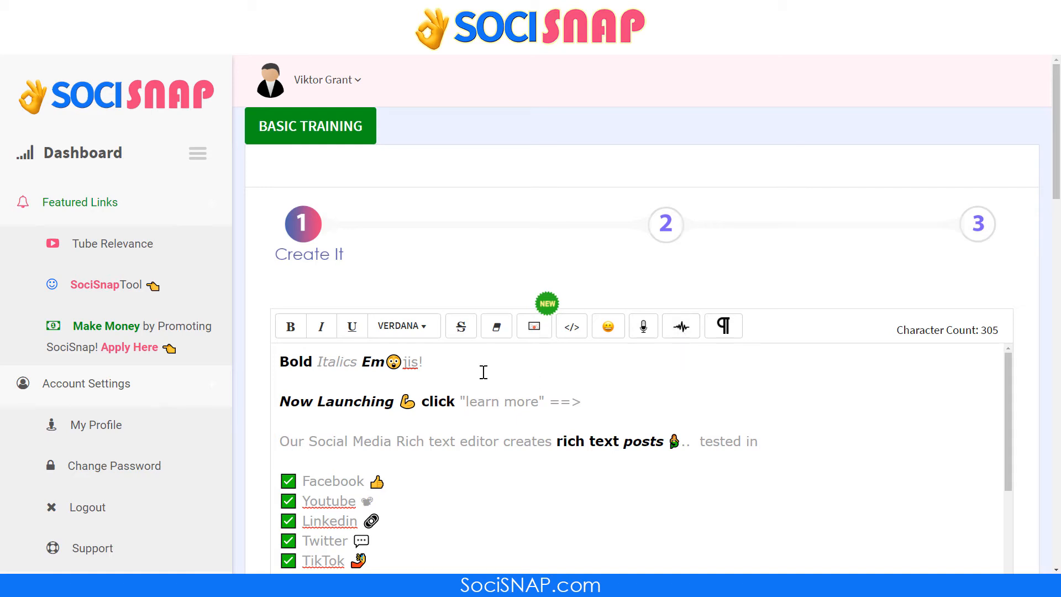
- Delete all the ad's HTML in code view, return to the normal editor view and reload the page
click(572, 327)
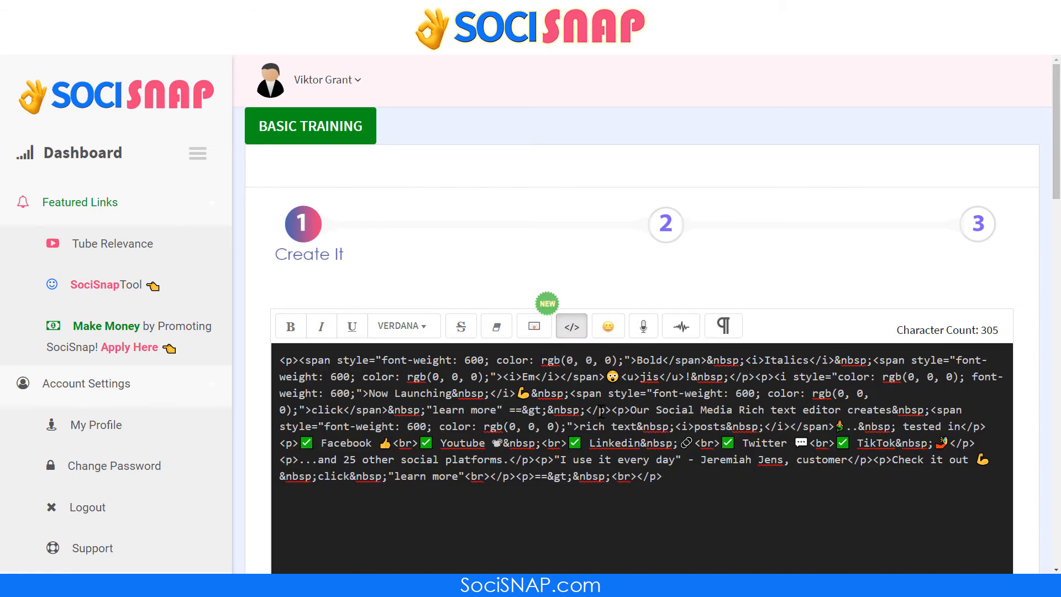
key(ctrl+a)
key(BackSpace)
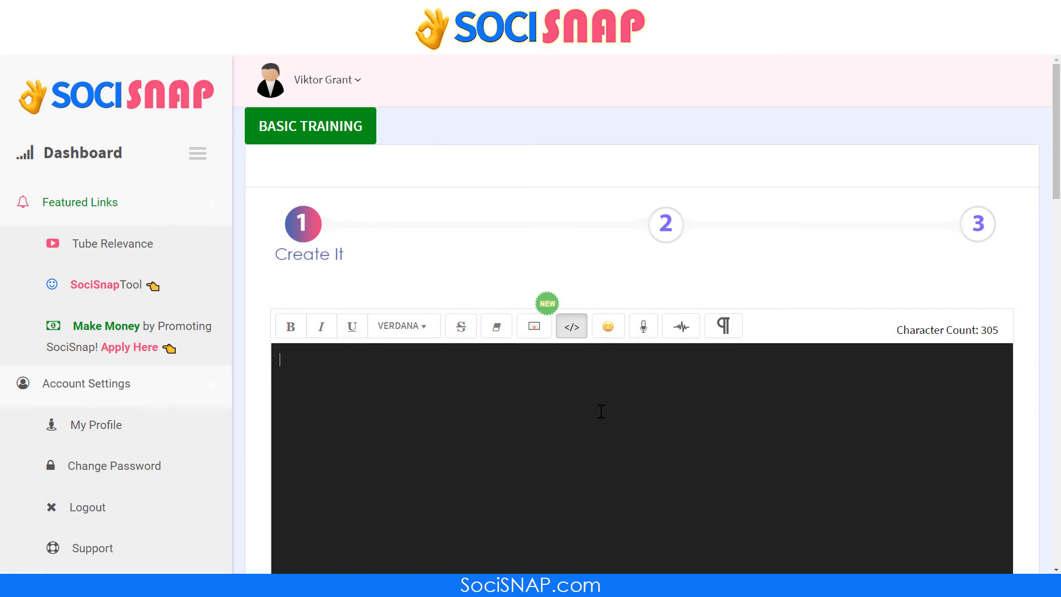
click(572, 328)
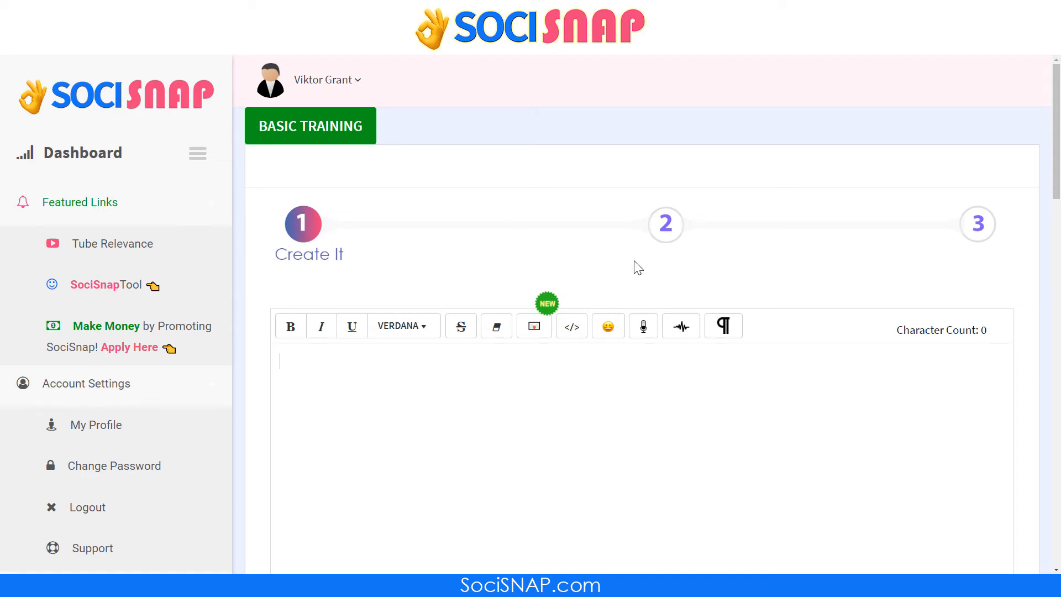
key(F5)
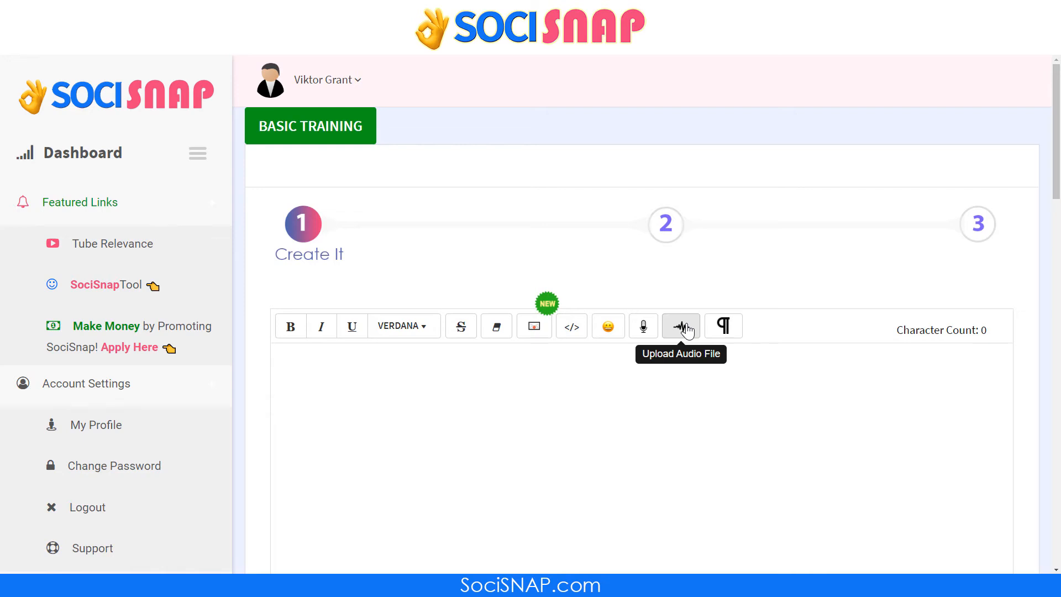
- Upload the audio file "How to get more views on YouTube Tips.wav" for transcription and look through the transcribed text
click(685, 330)
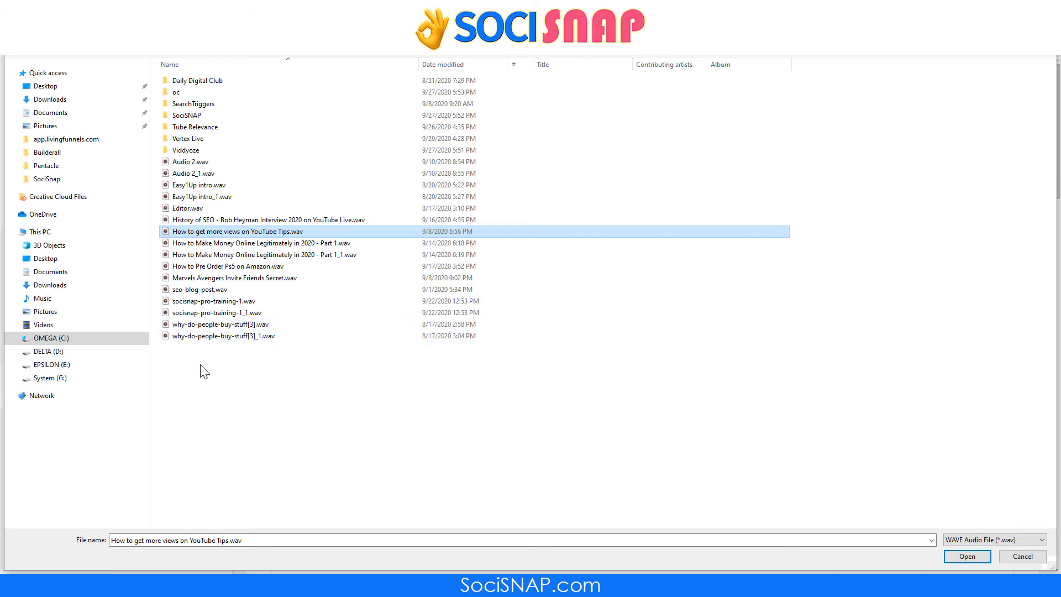
click(965, 557)
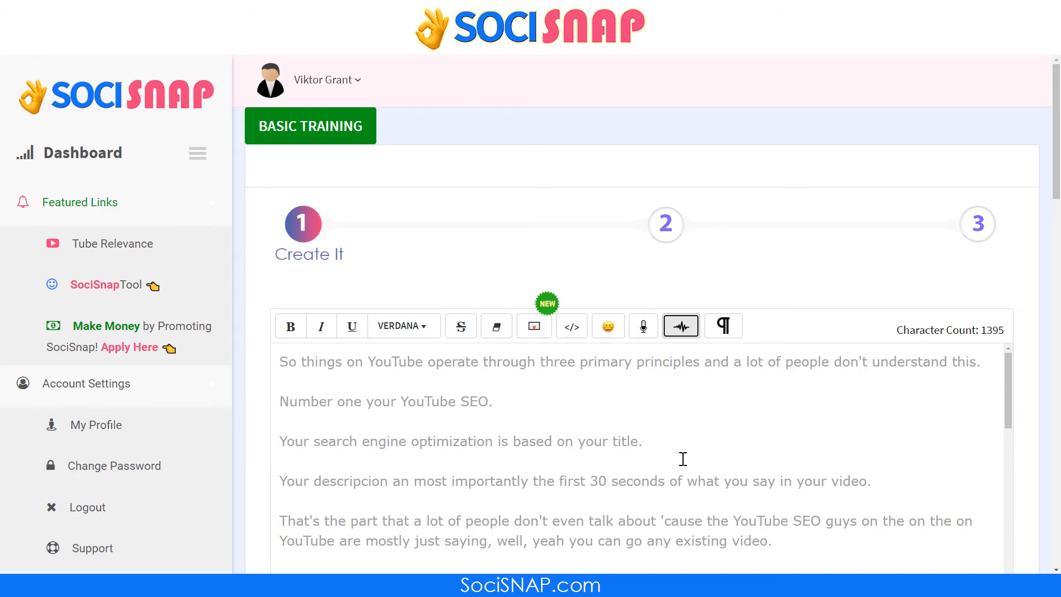
scroll(609, 433, down, 5)
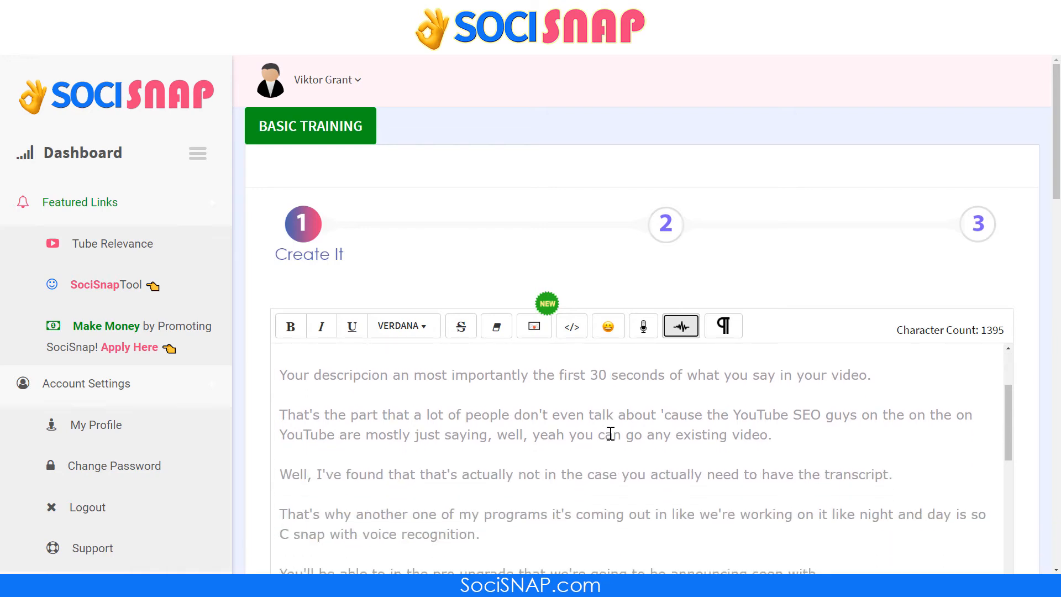
scroll(754, 430, down, 5)
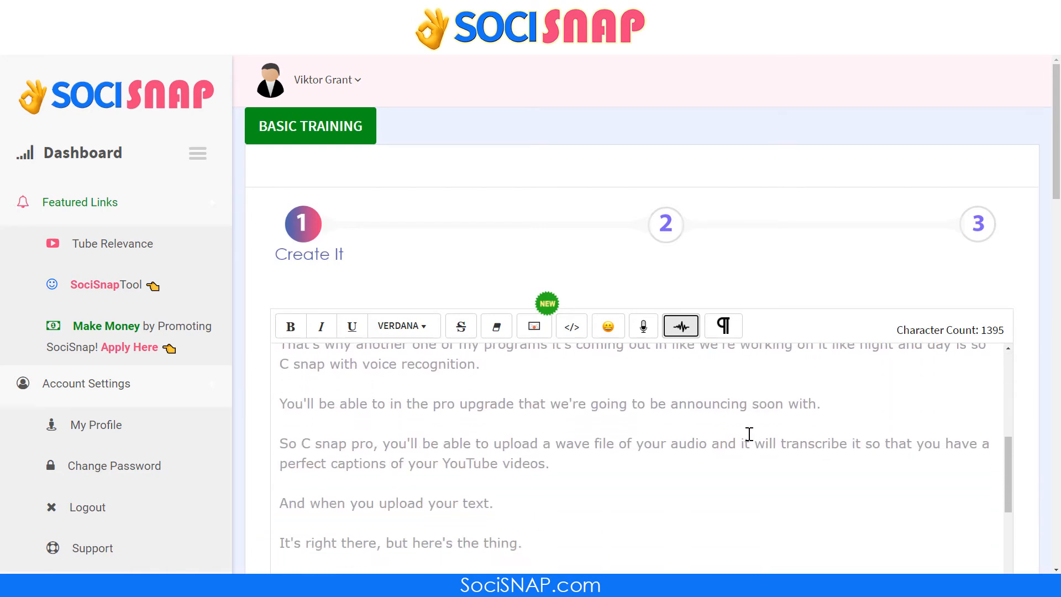
scroll(608, 436, up, 10)
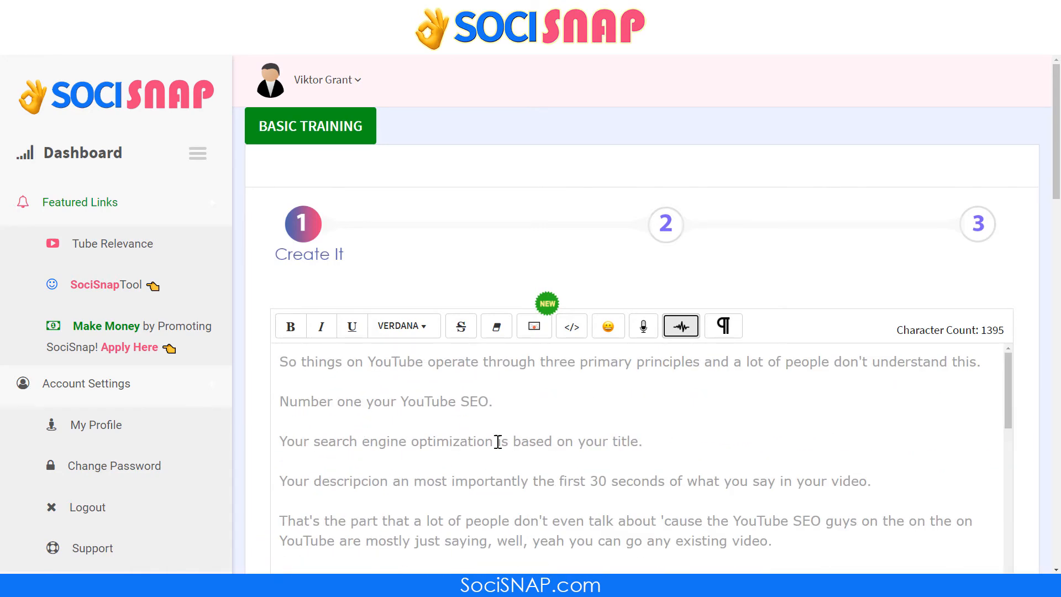
- Copy the whole transcript into an untitled Google Docs document and return to its beginning
key(ctrl+a)
click(462, 406)
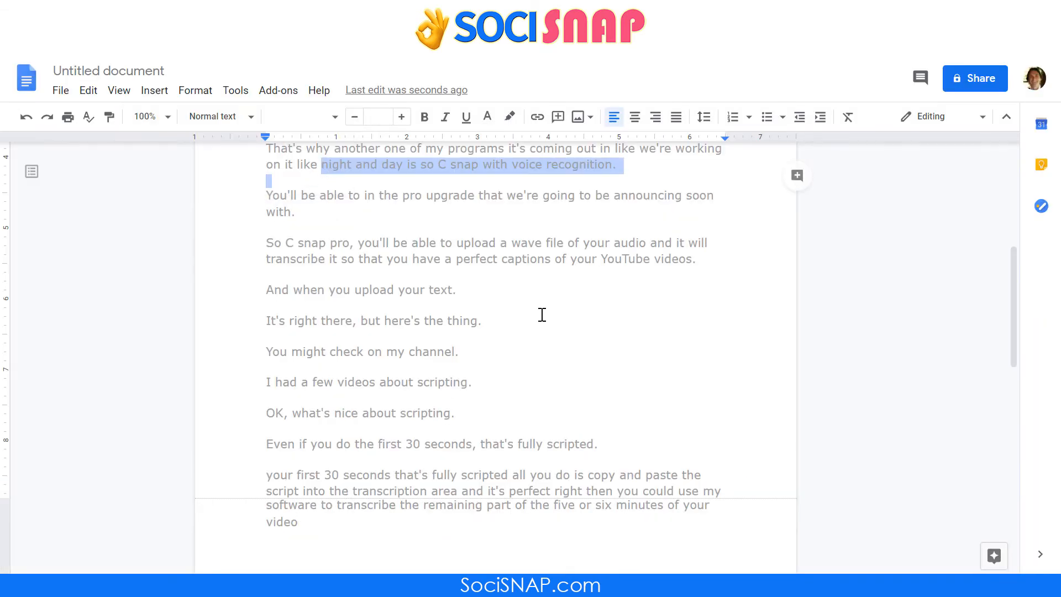
click(501, 313)
scroll(501, 332, up, 6)
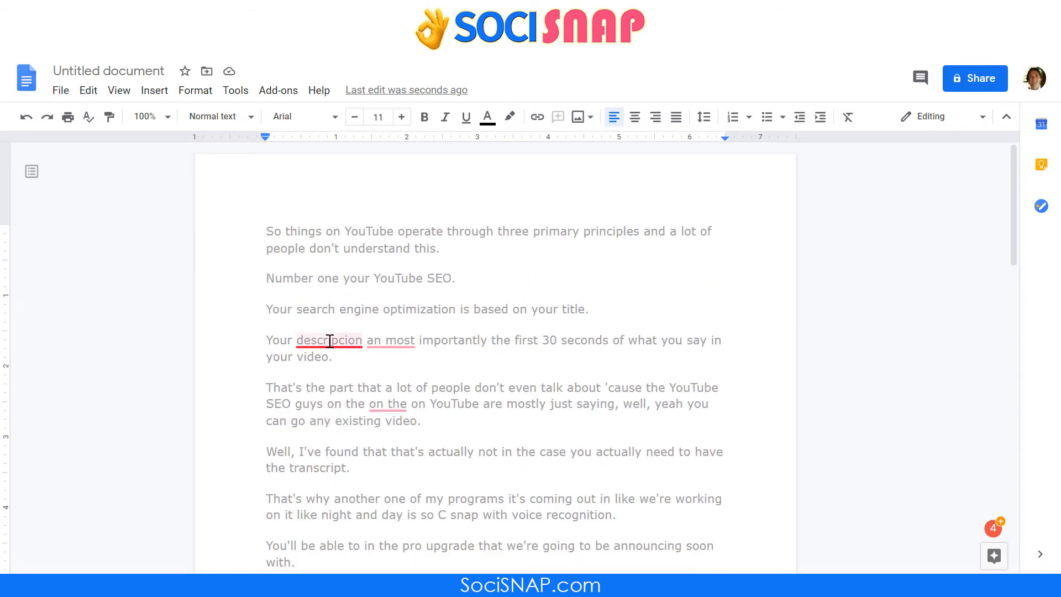
- Correct the misspelled word "descripcion" to "description" in the transcript's fourth paragraph
mouse_move(333, 341)
click(332, 367)
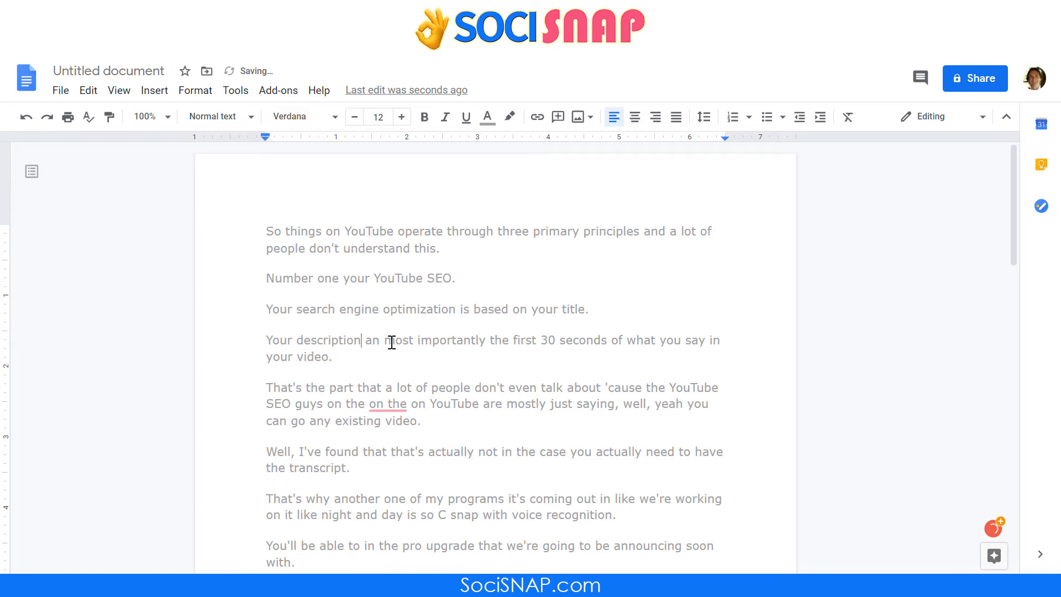
- Correct "an" to "and" before "most importantly" in the transcript's fourth paragraph
click(372, 341)
key(Right)
text(s)
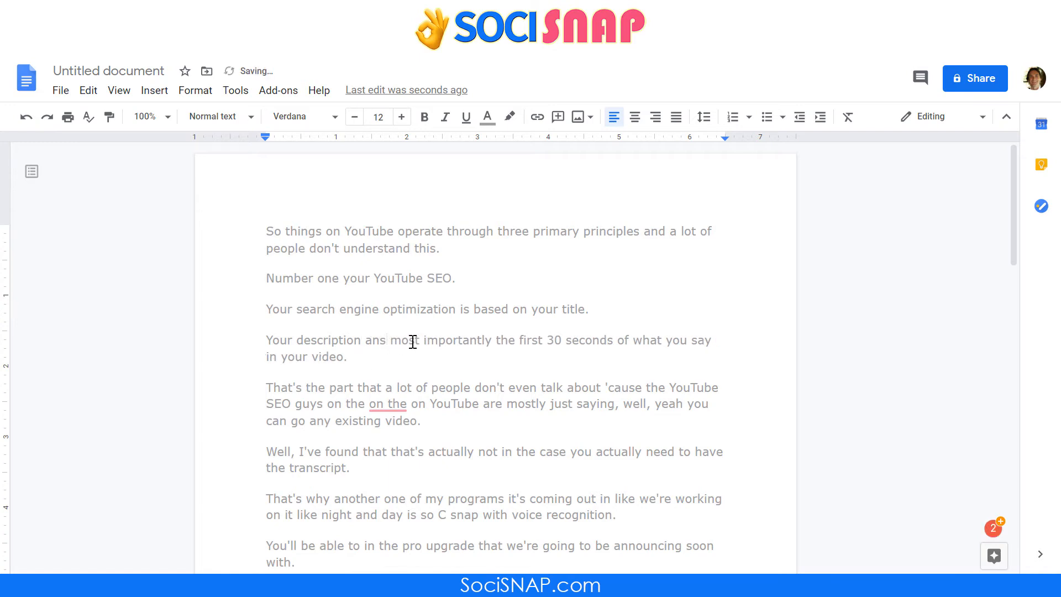
key(BackSpace)
text(d)
click(443, 434)
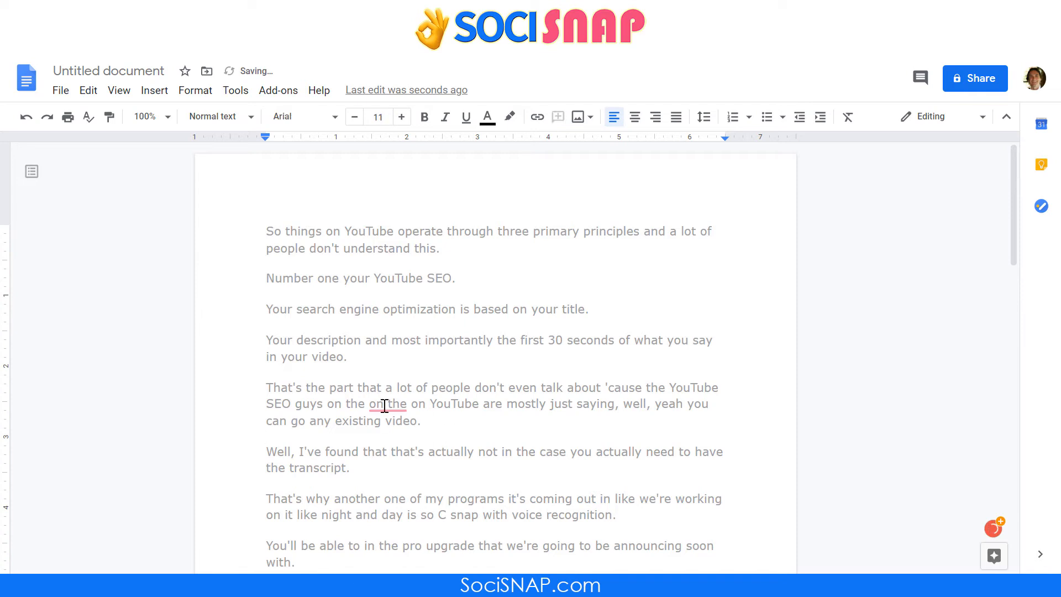
- Accept the Grammarly suggestions that reduce the repeated "on the on the on" to "on" in the fifth paragraph
mouse_move(384, 405)
click(413, 442)
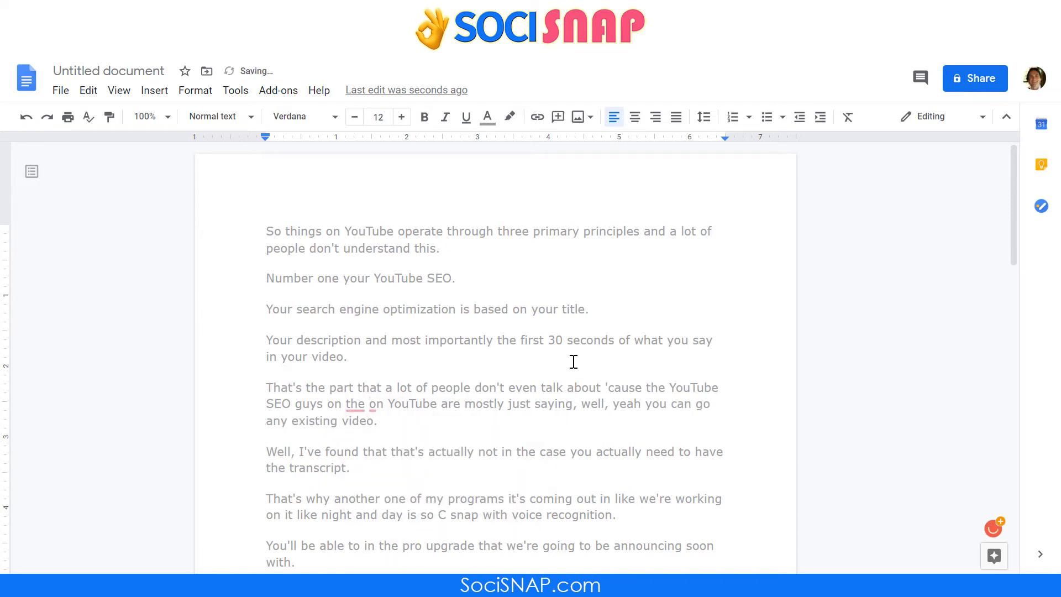
mouse_move(370, 404)
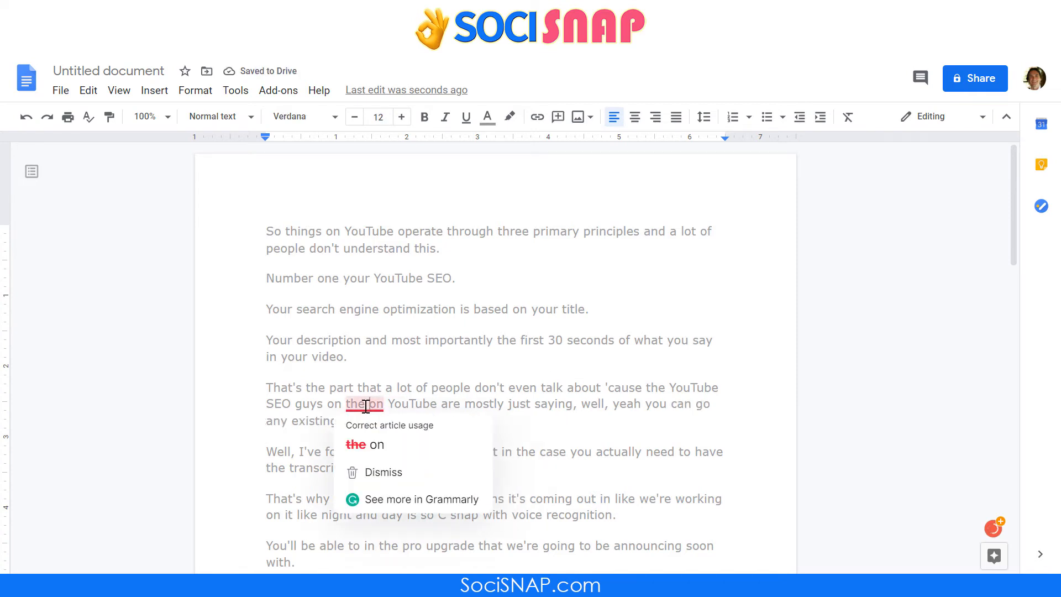
click(409, 441)
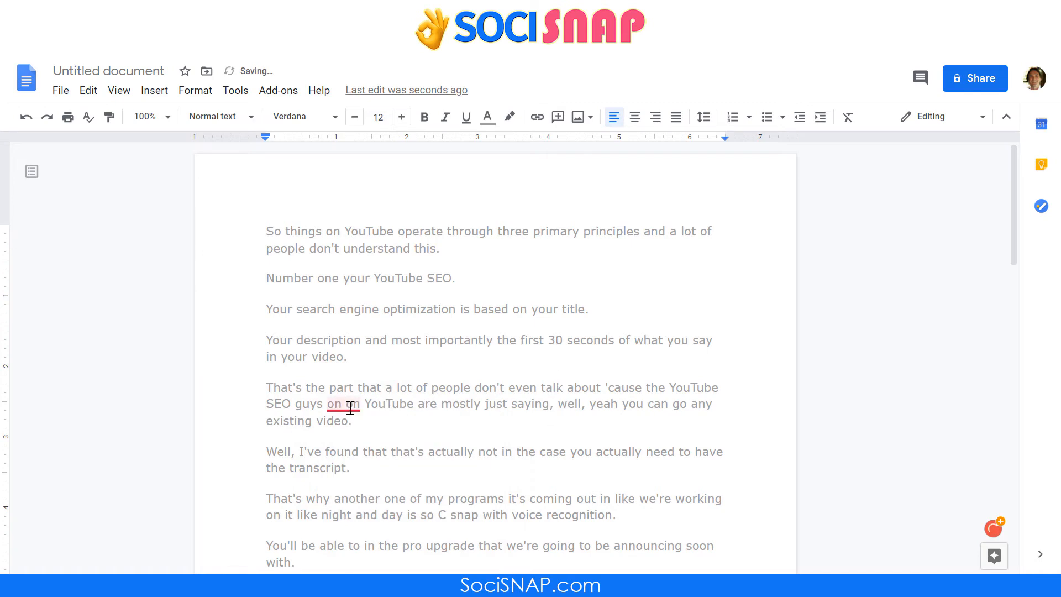
mouse_move(351, 408)
click(365, 441)
- Replace "a perfect captions" with the suggested "a perfect caption" and check the rest of the transcript
scroll(525, 407, down, 3)
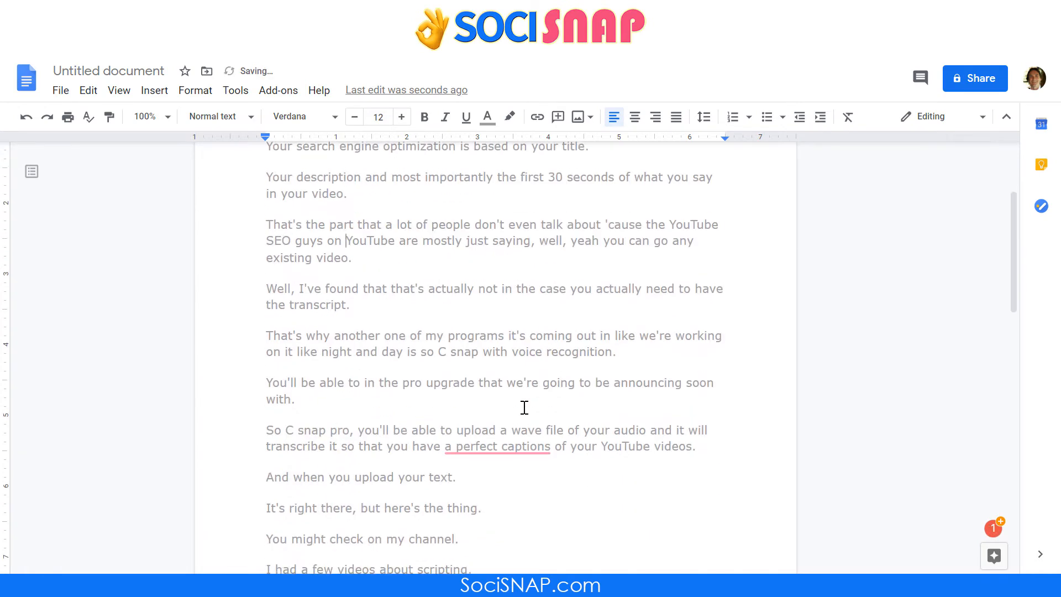
mouse_move(513, 446)
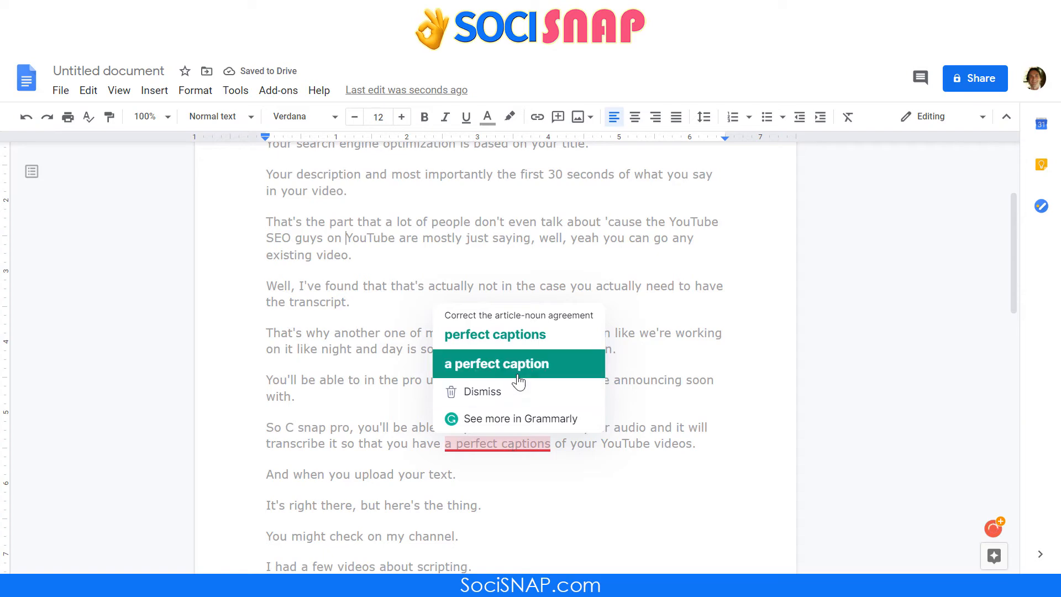
click(512, 367)
scroll(616, 374, down, 3)
scroll(616, 374, down, 2)
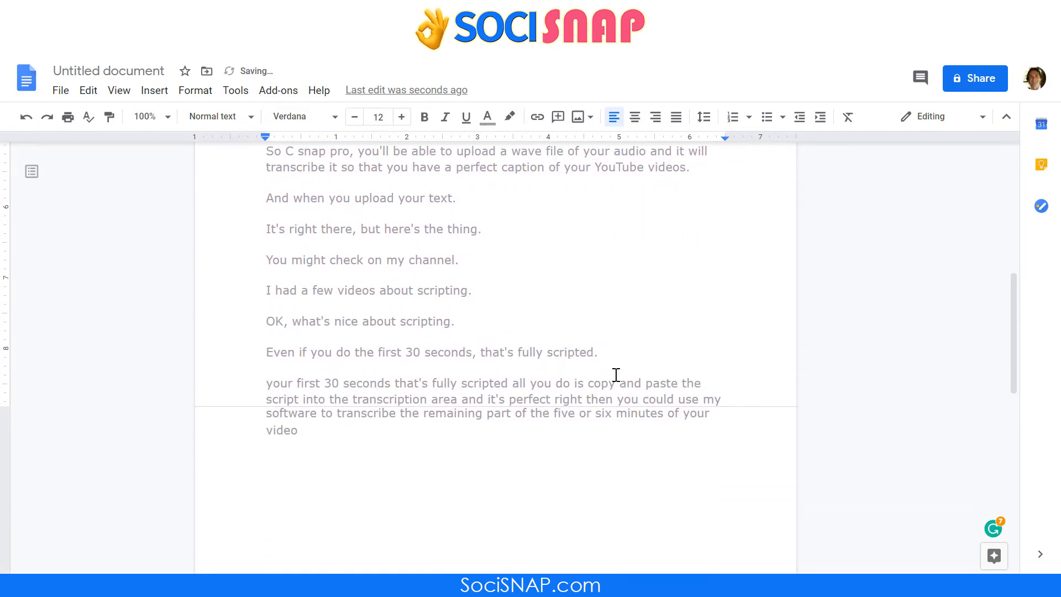
- Copy the whole corrected transcript from Google Docs and paste it over the old text in the SociSNAP editor
scroll(499, 350, up, 10)
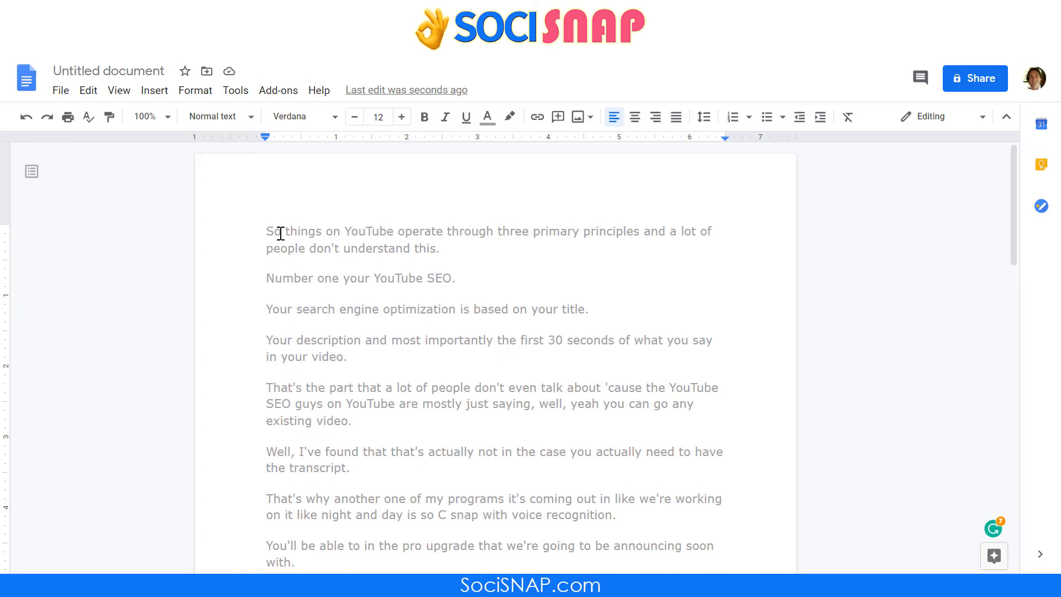
drag(267, 228, 323, 448)
scroll(416, 471, down, 5)
scroll(572, 504, down, 3)
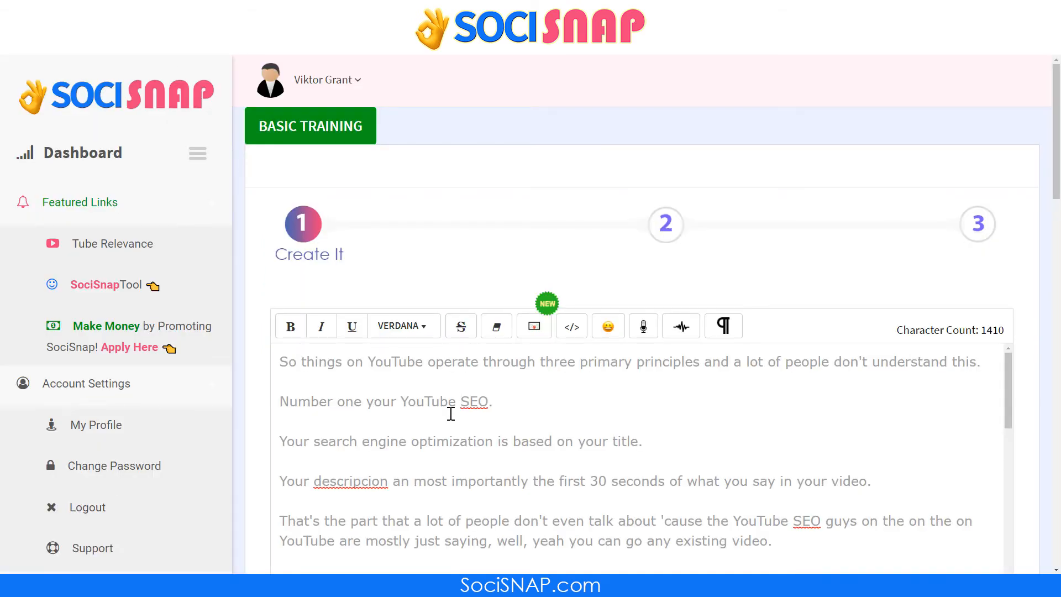
click(451, 414)
key(ctrl+a)
key(ctrl+v)
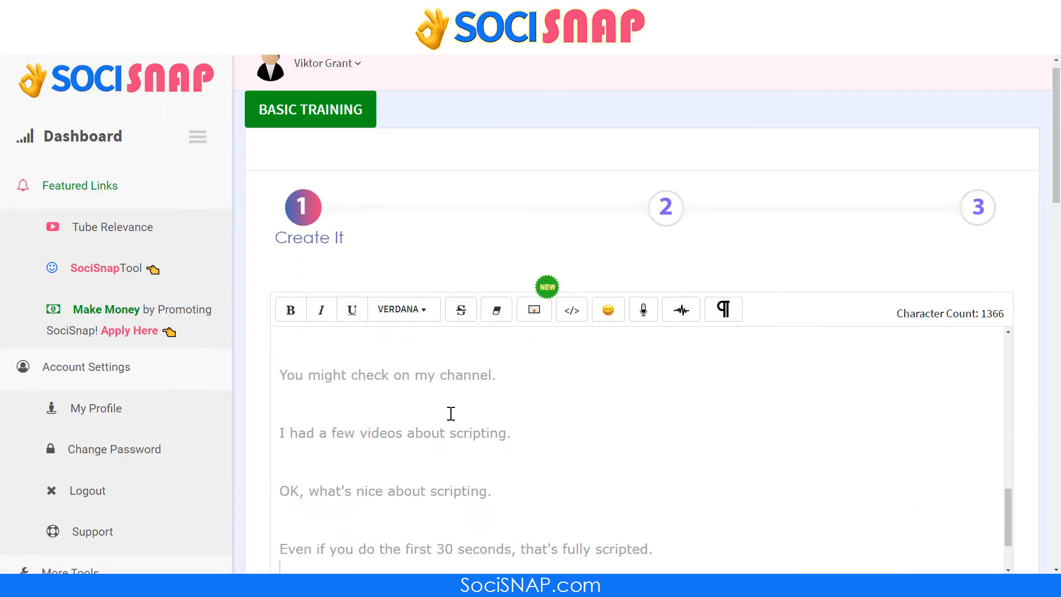
scroll(534, 417, up, 10)
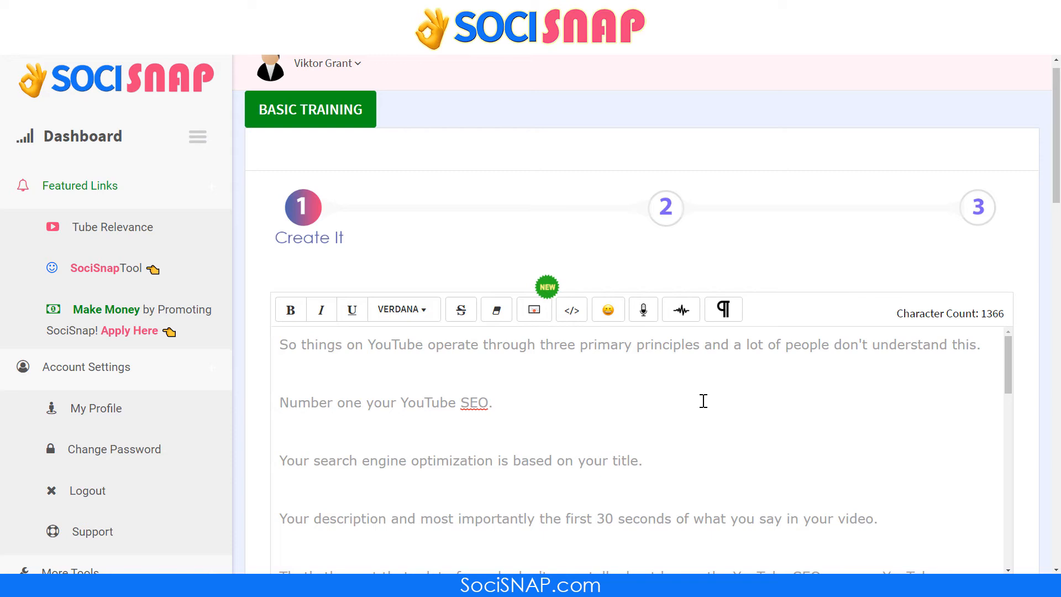
- Highlight the spam words in the transcript and replace "you can" with the suggested "anyone can"
click(534, 311)
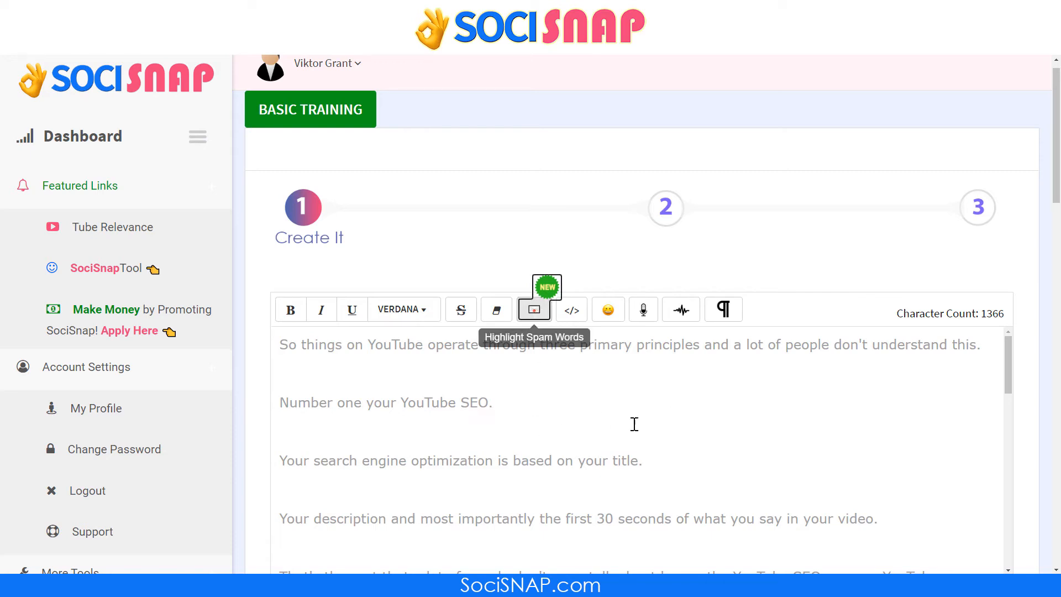
scroll(610, 421, down, 3)
scroll(609, 422, down, 1)
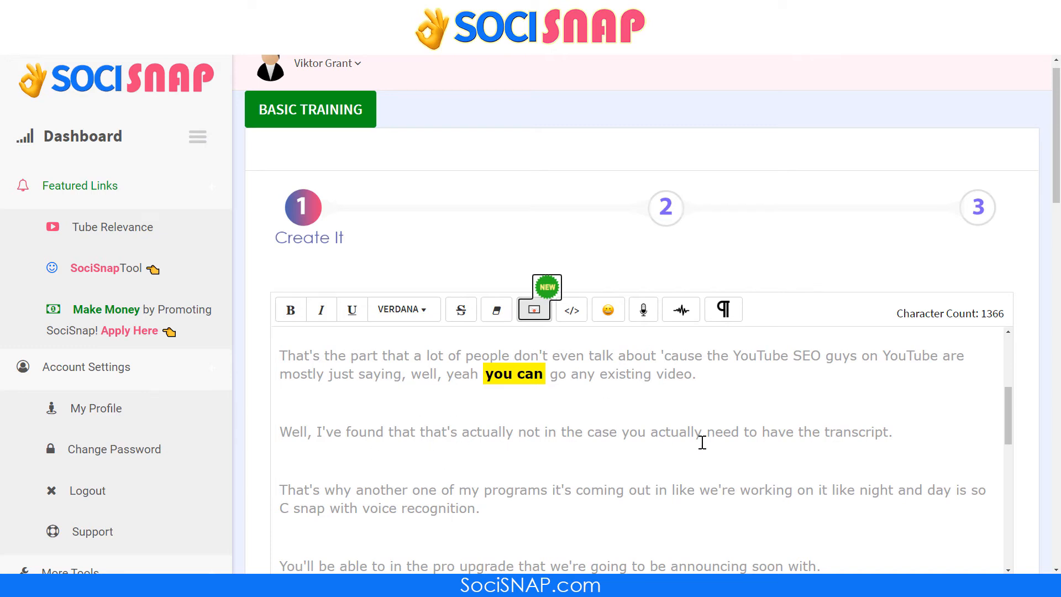
click(515, 375)
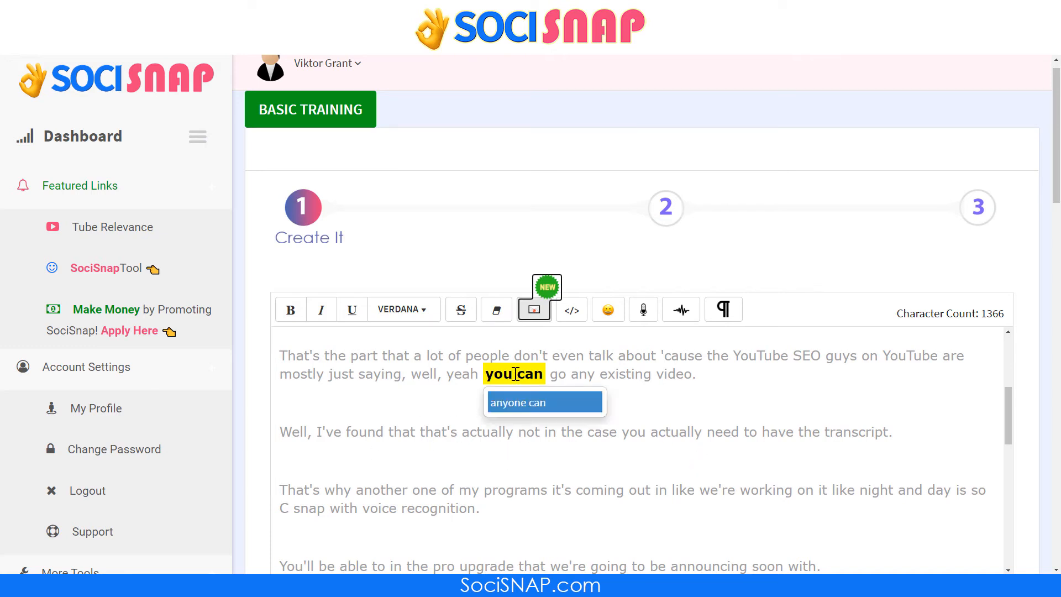
click(541, 404)
- Replace the highlighted spam word "check" with "visit" in the sentence about the channel
scroll(582, 411, down, 3)
scroll(582, 411, down, 4)
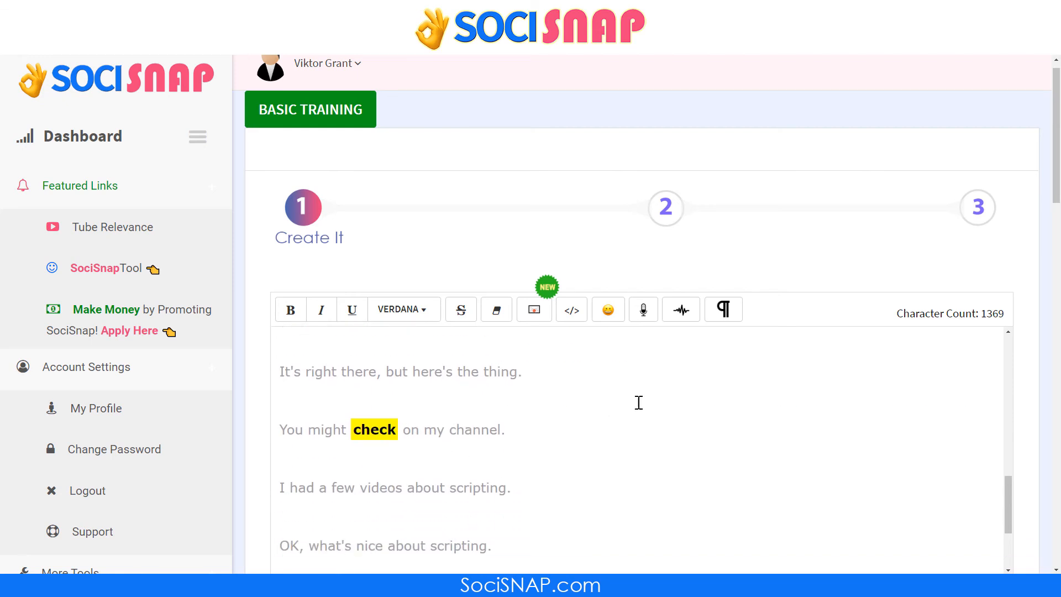
click(349, 430)
text(visit)
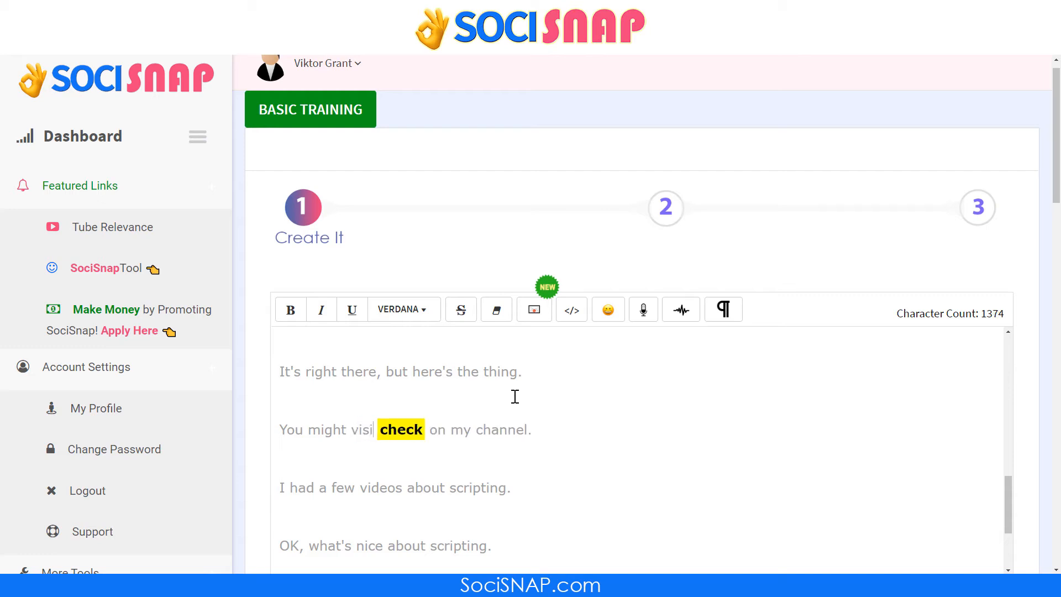
key(shift+ctrl+Right)
key(BackSpace)
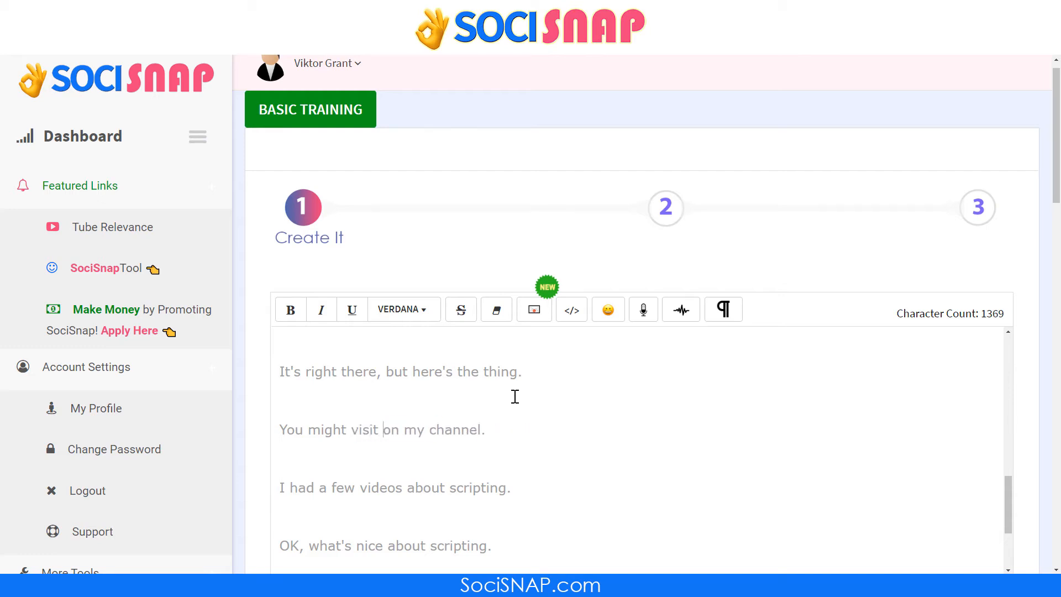
- Highlight the spam words again and check the closing paragraphs of the transcript
click(534, 309)
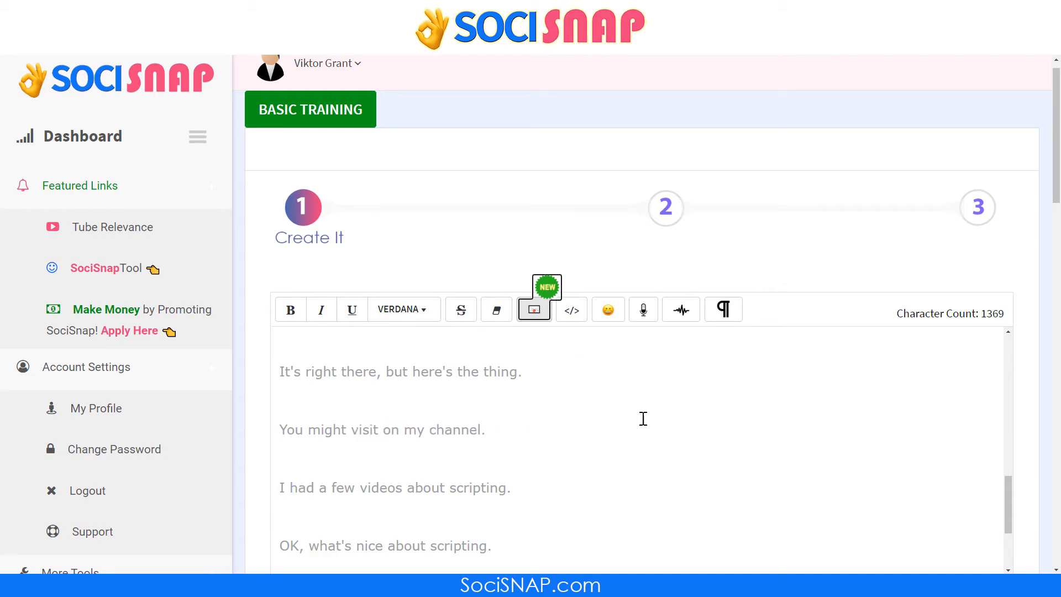
scroll(607, 397, down, 2)
scroll(607, 396, down, 1)
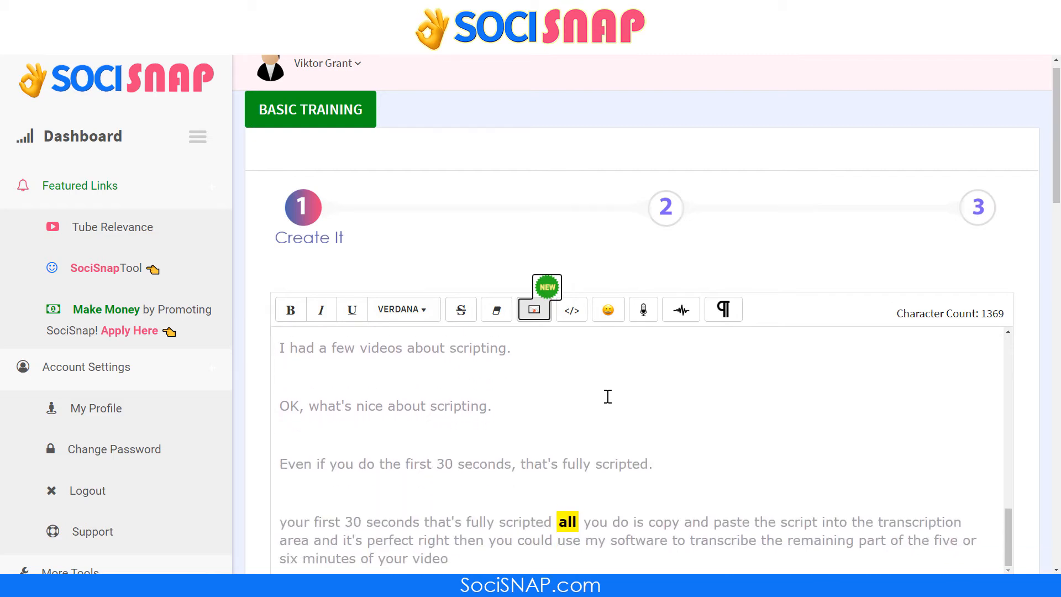
click(383, 406)
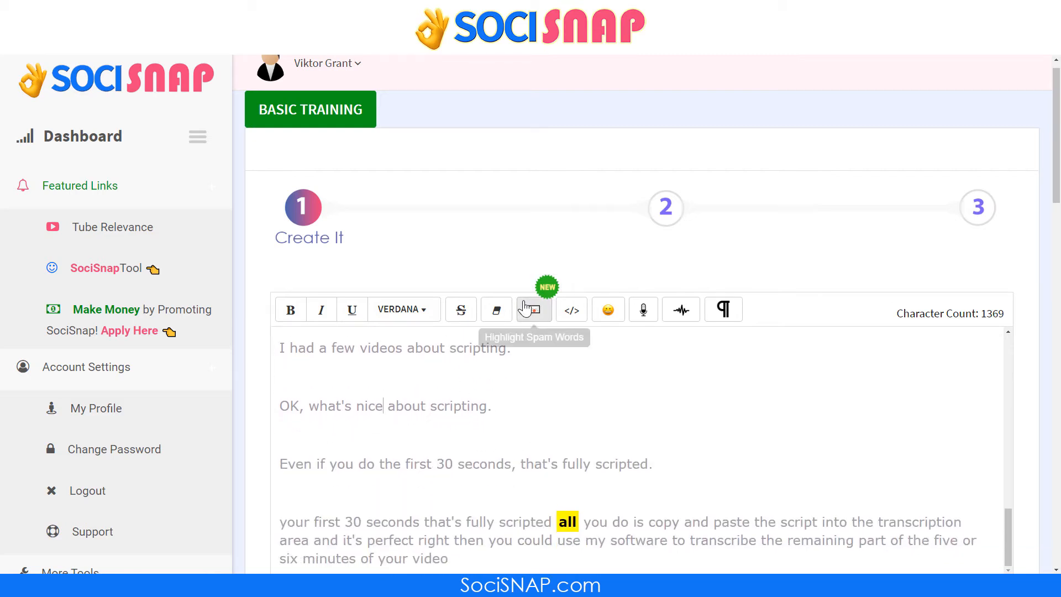
scroll(663, 398, down, 2)
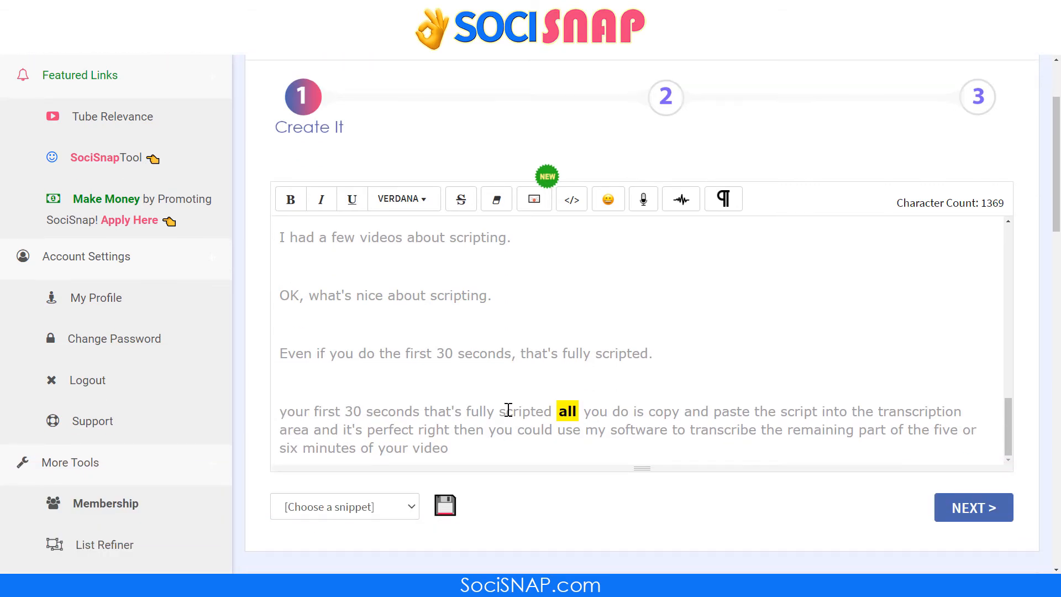
- Replace "all you do is" with "... simply" after "fully scripted" in the last paragraph
click(583, 414)
key(ctrl+shift+Left)
key(BackSpace)
key(BackSpace)
text(...)
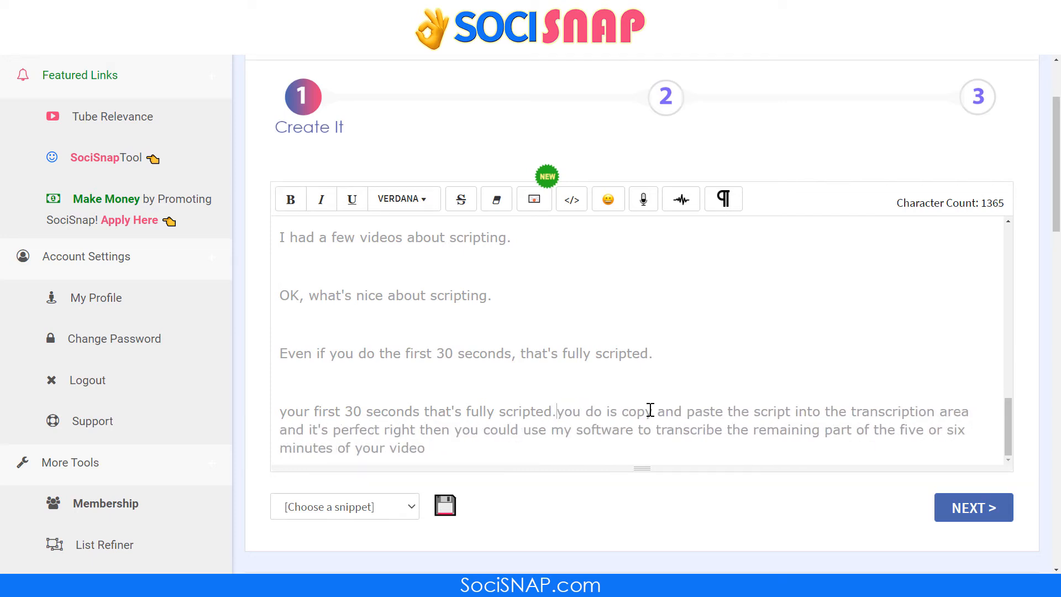
text( simply)
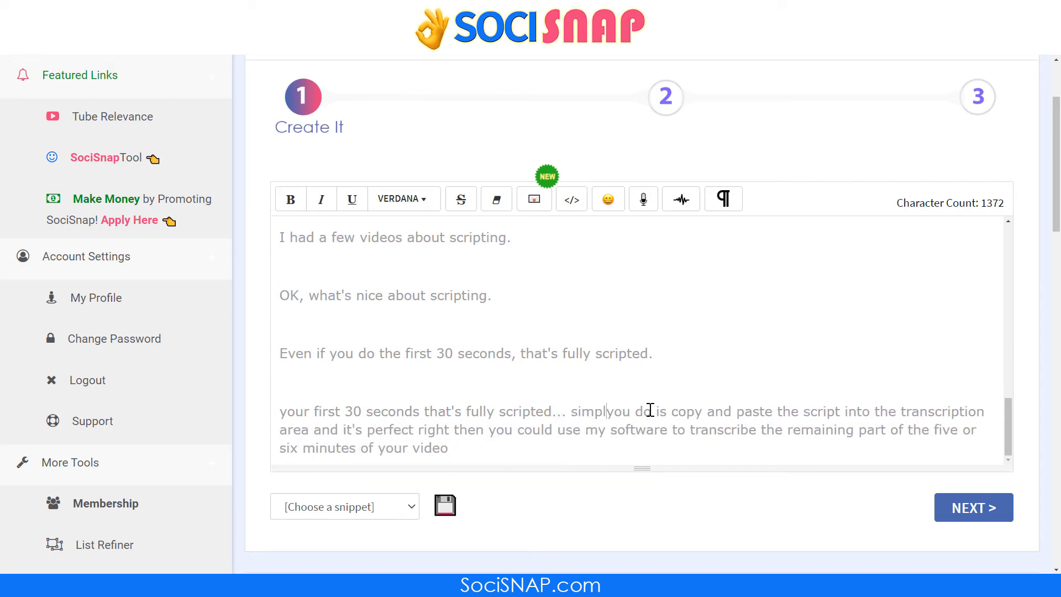
key(ctrl+shift+Right)
key(ctrl+shift+Right)
key(ctrl+shift+Right)
key(BackSpace)
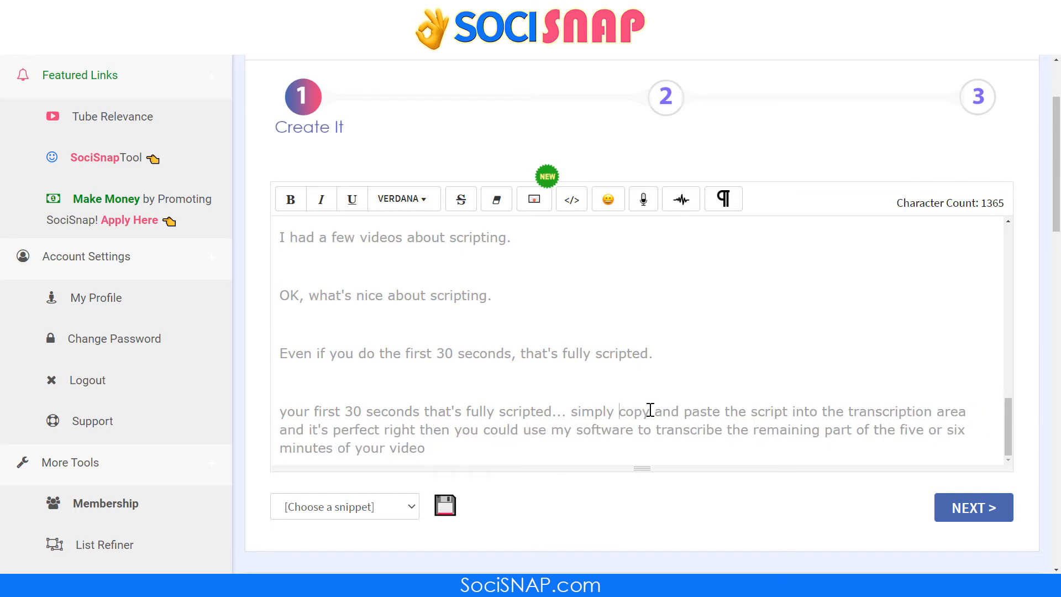
- Return to the transcript's beginning and look through the site's tool, video and club links
scroll(651, 409, up, 15)
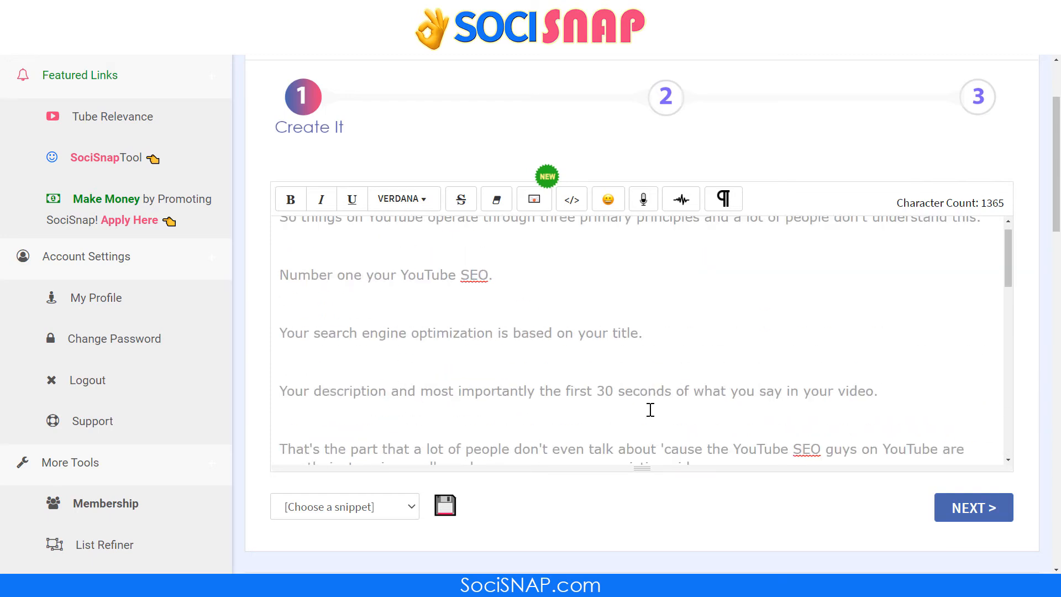
scroll(627, 397, up, 3)
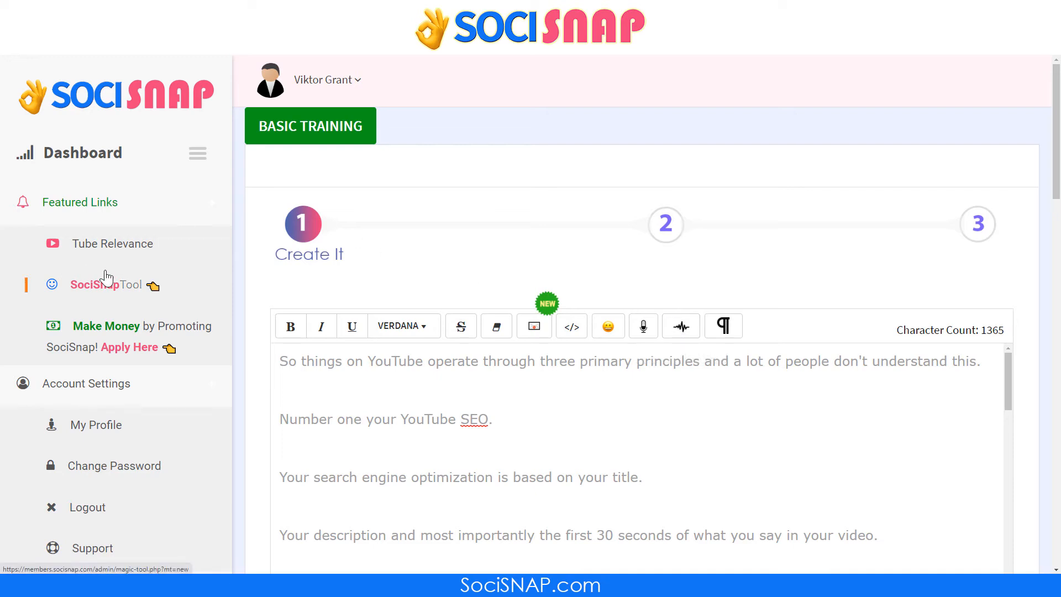
scroll(106, 276, down, 6)
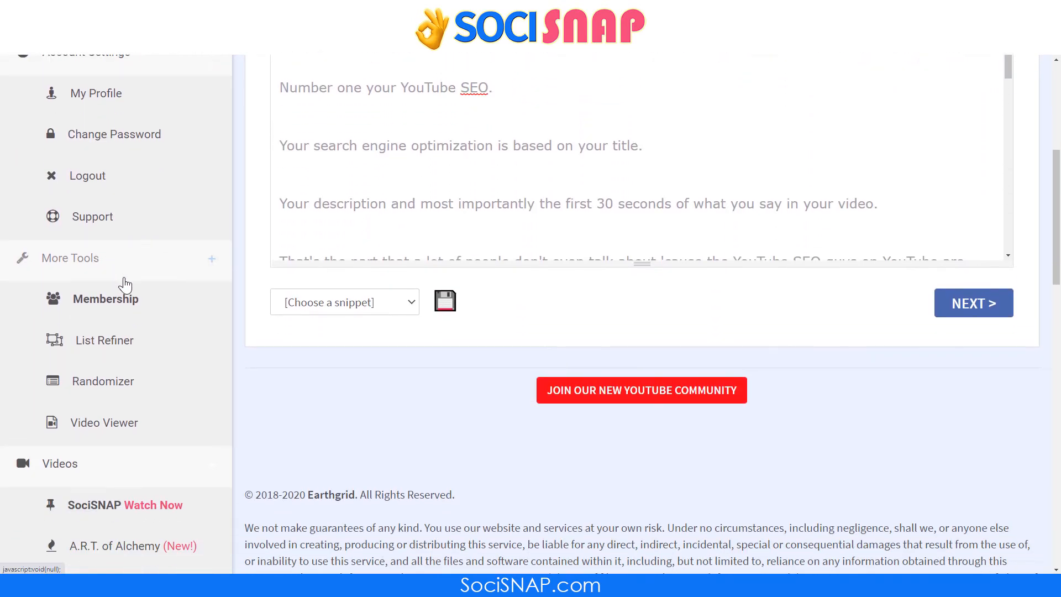
scroll(166, 307, down, 6)
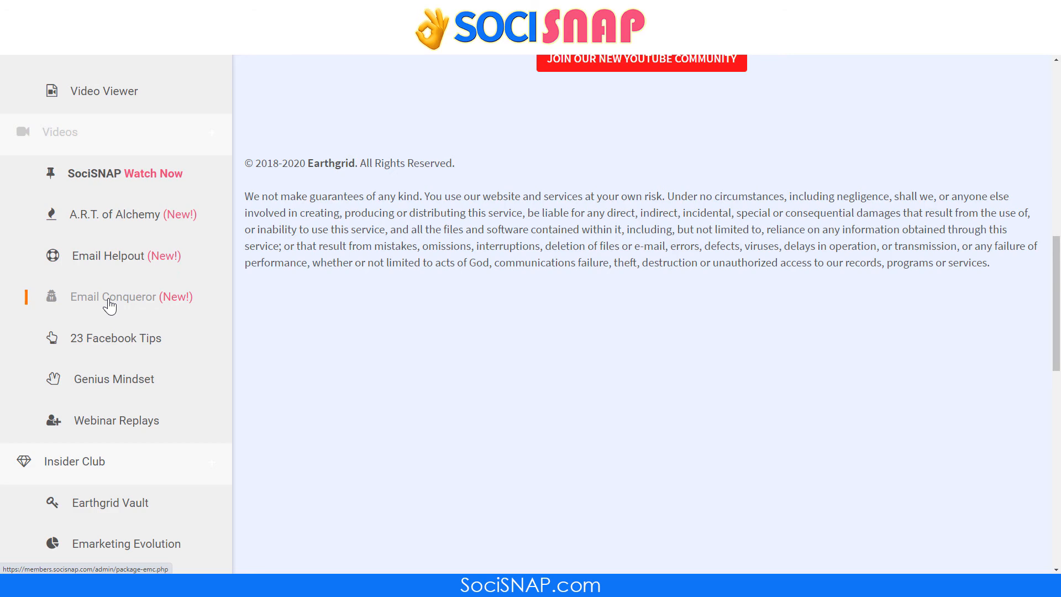
scroll(53, 230, up, 1)
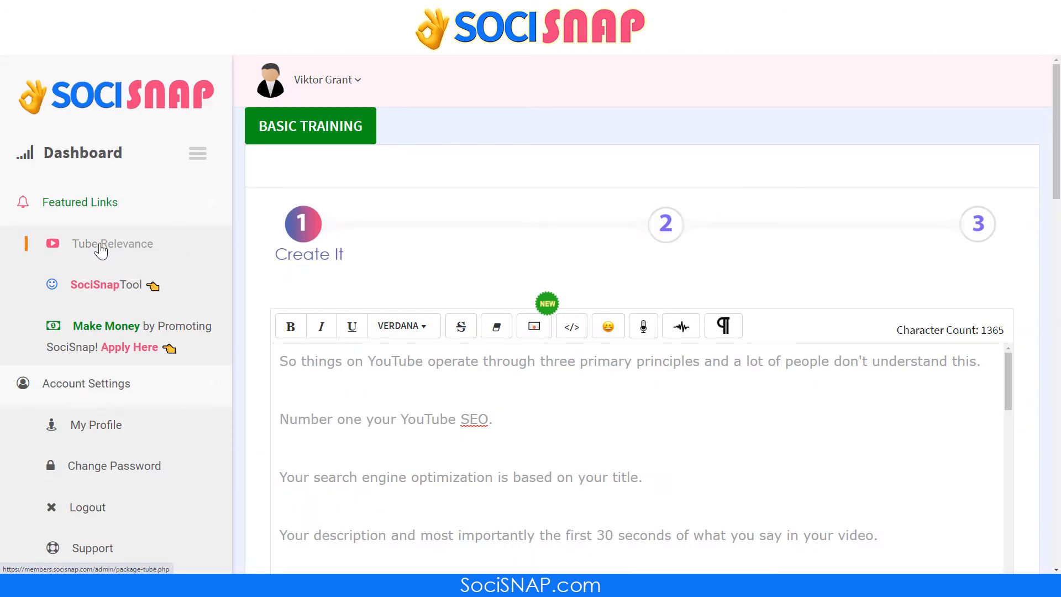
- Open the Tube Relevance training and look through its page and the member site's other links
click(100, 250)
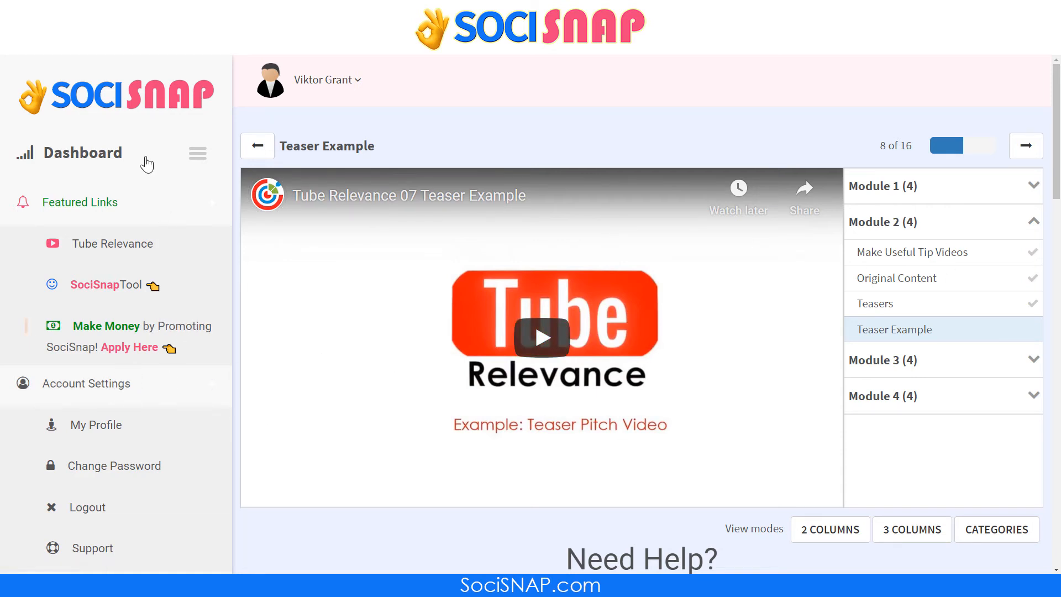
scroll(132, 342, down, 1)
scroll(132, 341, down, 3)
scroll(132, 342, up, 3)
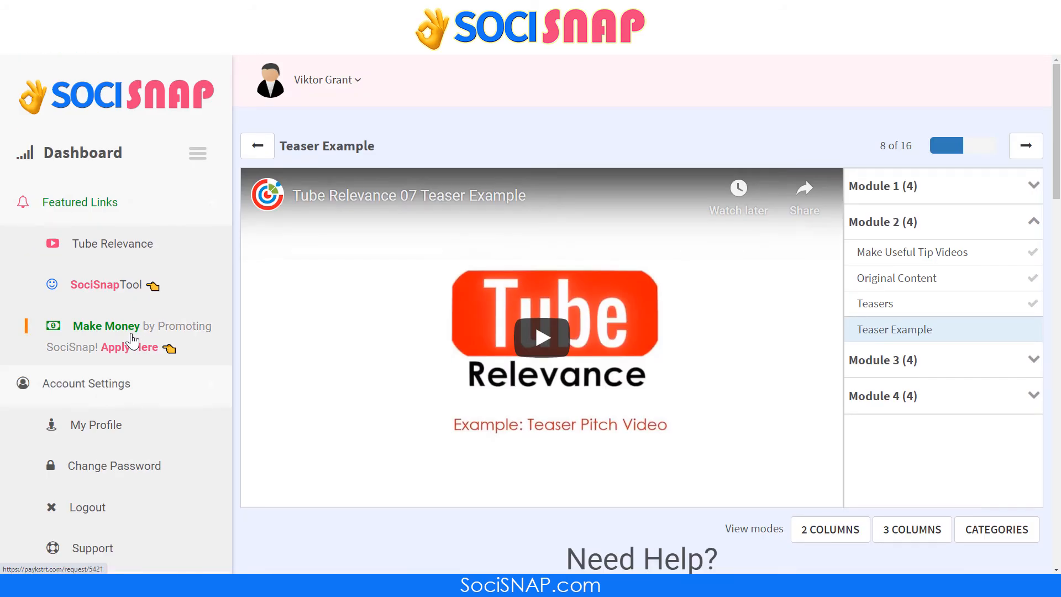
scroll(132, 341, down, 3)
scroll(132, 342, up, 3)
scroll(132, 341, down, 7)
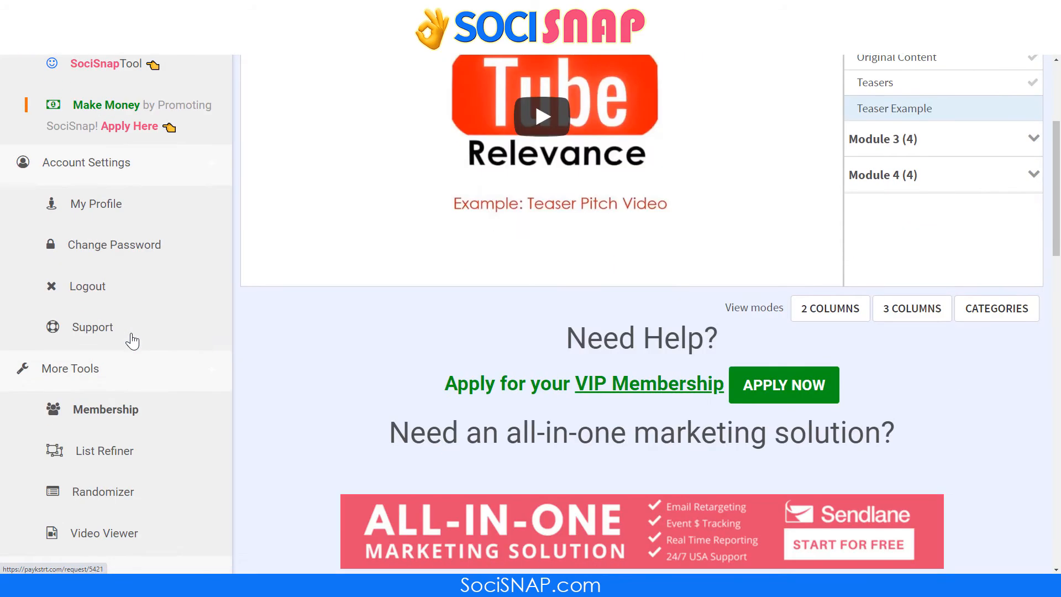
scroll(132, 341, down, 6)
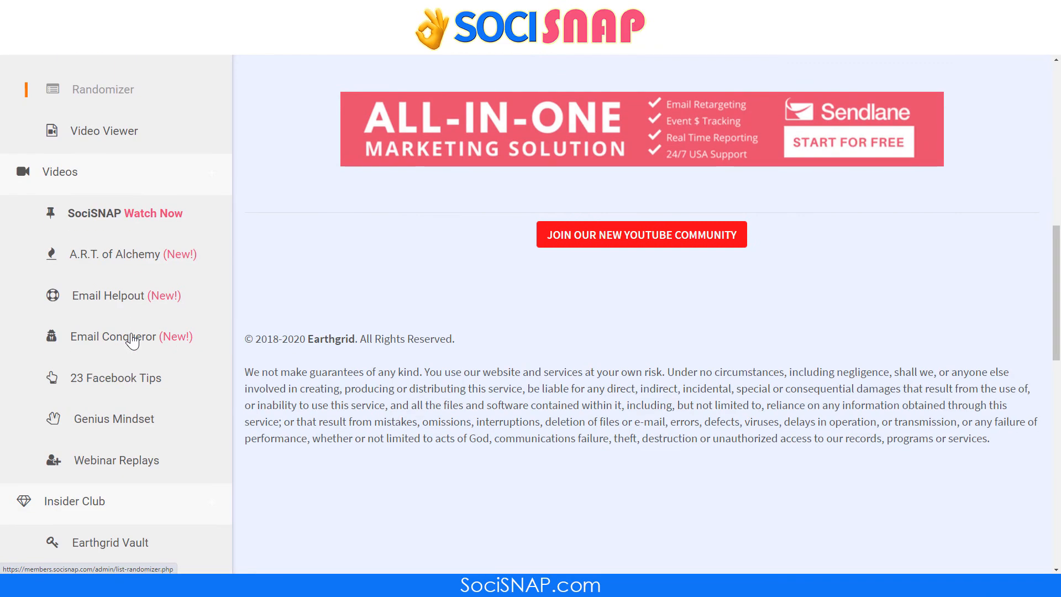
scroll(135, 338, down, 2)
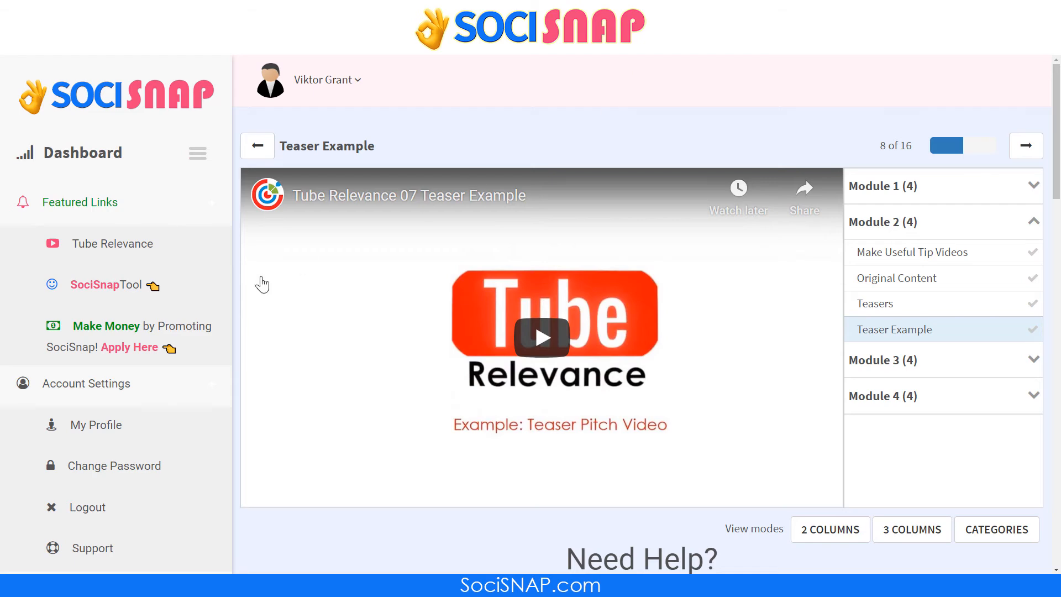
- Open the A.R.T. of Alchemy training from the Videos links and view its Alchemical Refinement videos
scroll(197, 332, down, 8)
scroll(196, 334, down, 5)
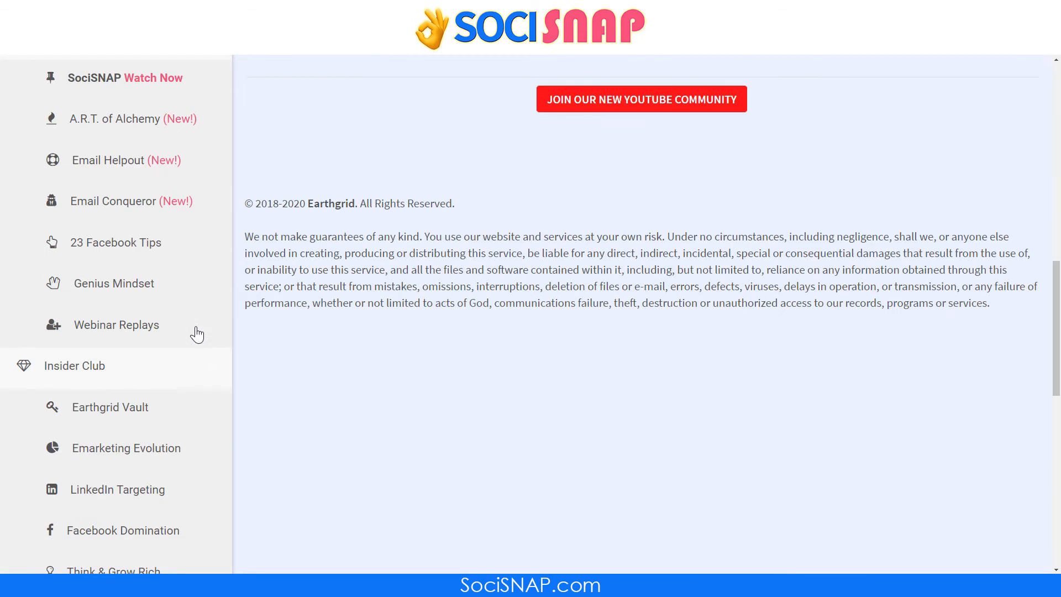
scroll(199, 331, up, 1)
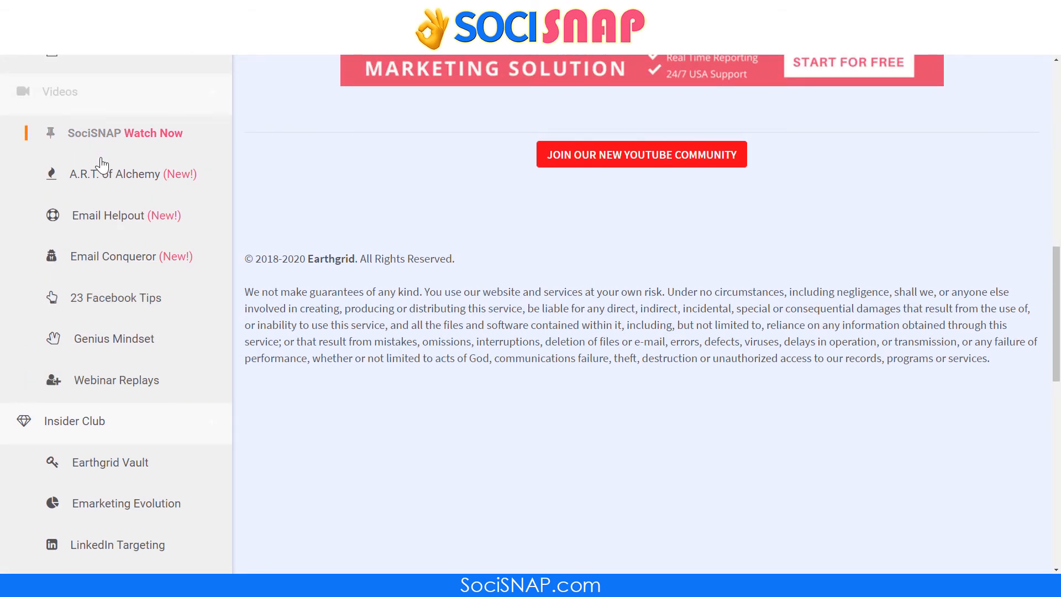
click(101, 184)
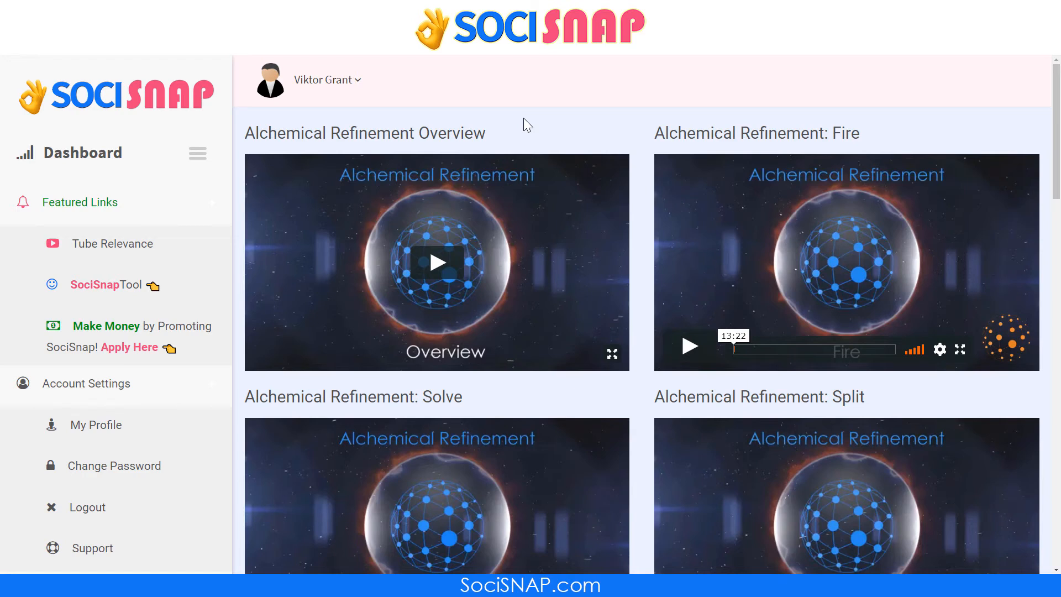
scroll(116, 330, down, 1)
scroll(112, 286, up, 1)
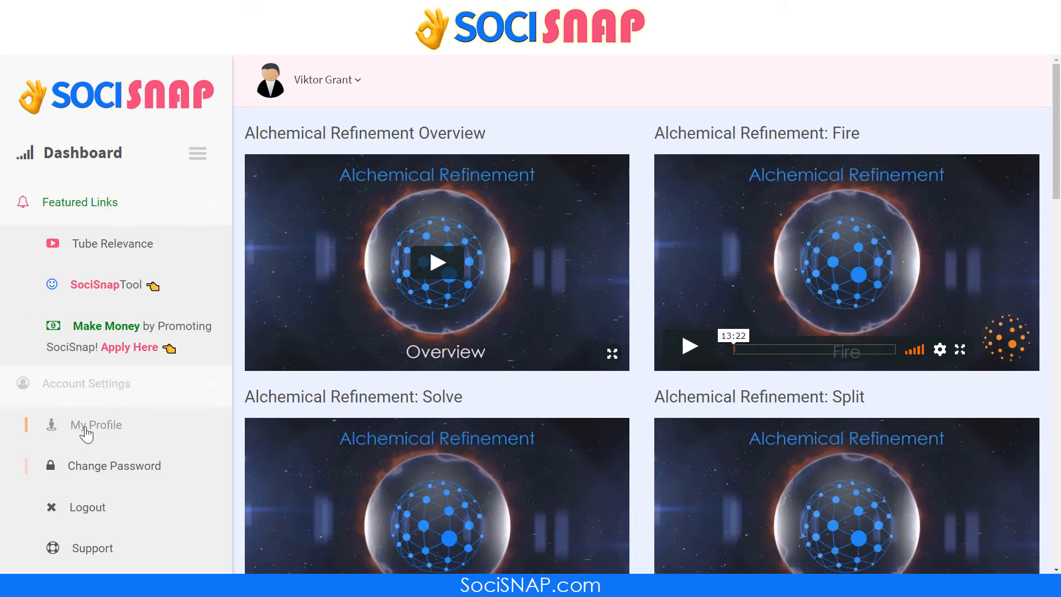
- Look through the Insider Club, Facebook Relevance, Big Business Masterclass and Big Business Bonus training links
scroll(92, 421, down, 20)
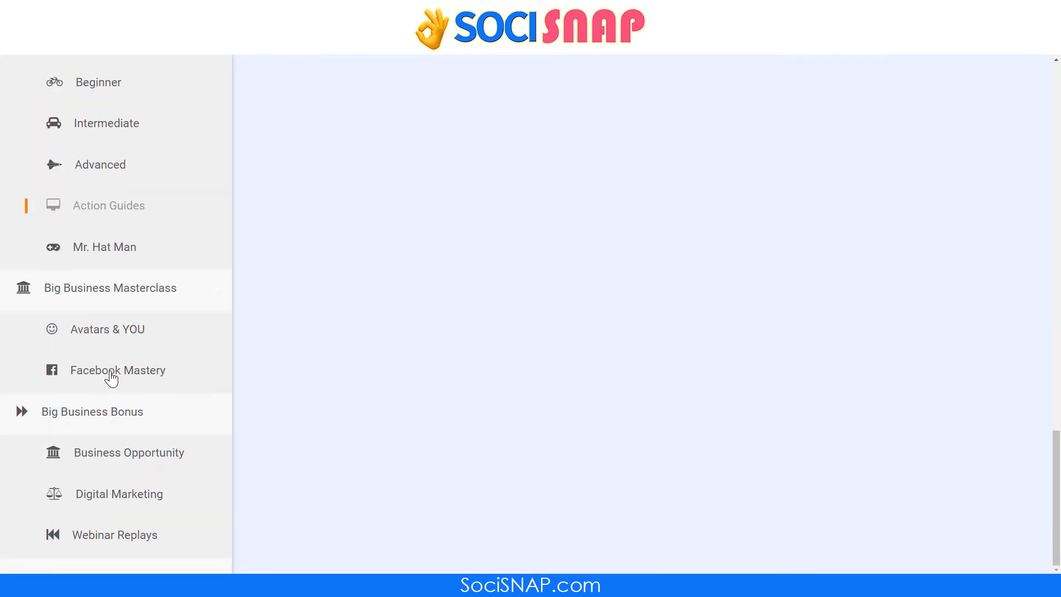
scroll(106, 379, up, 3)
scroll(111, 370, down, 3)
scroll(135, 308, up, 7)
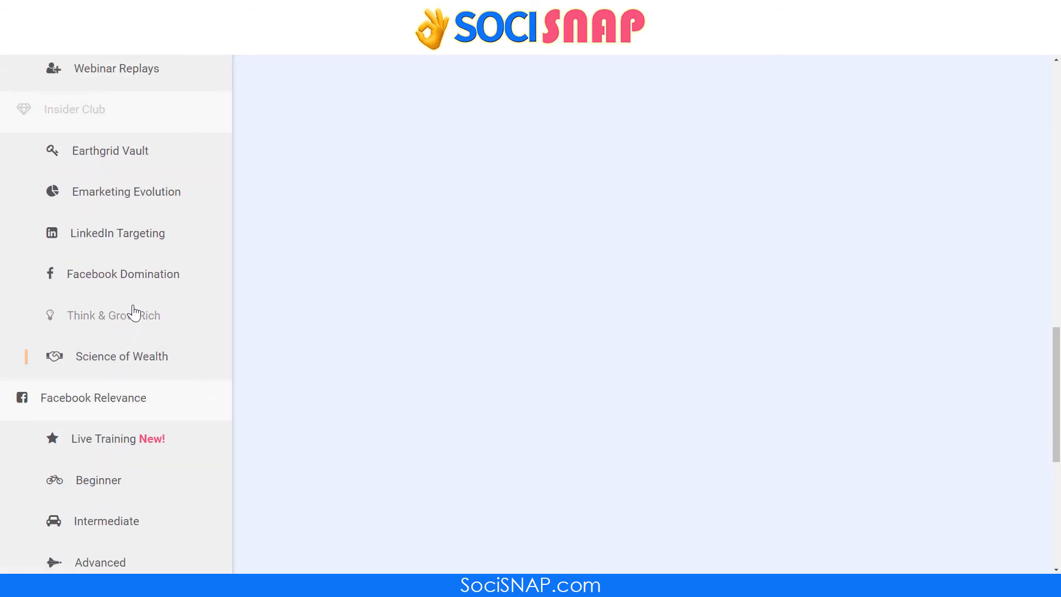
scroll(138, 298, down, 6)
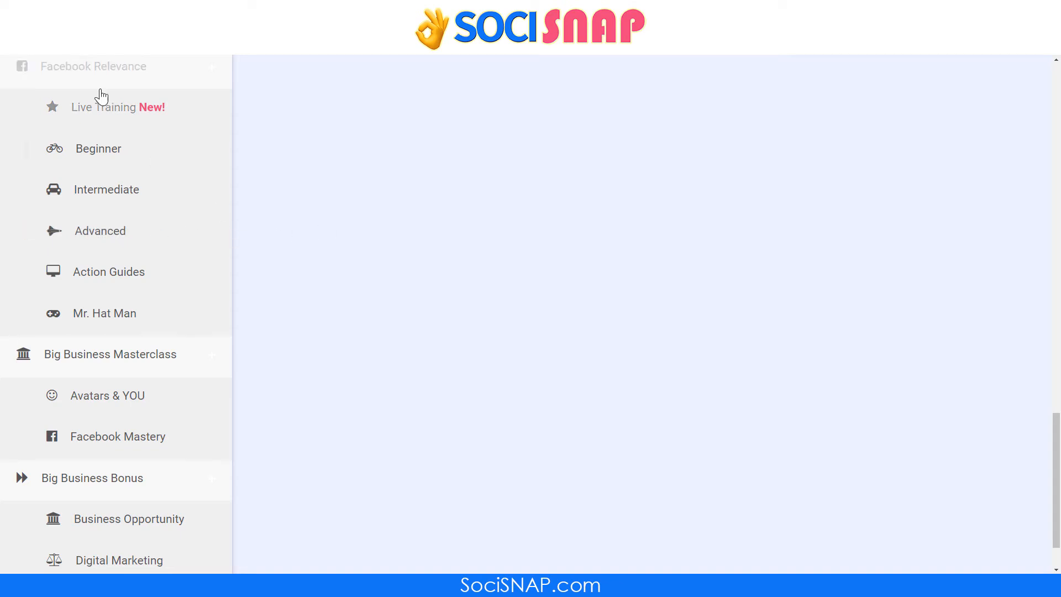
scroll(316, 247, up, 1)
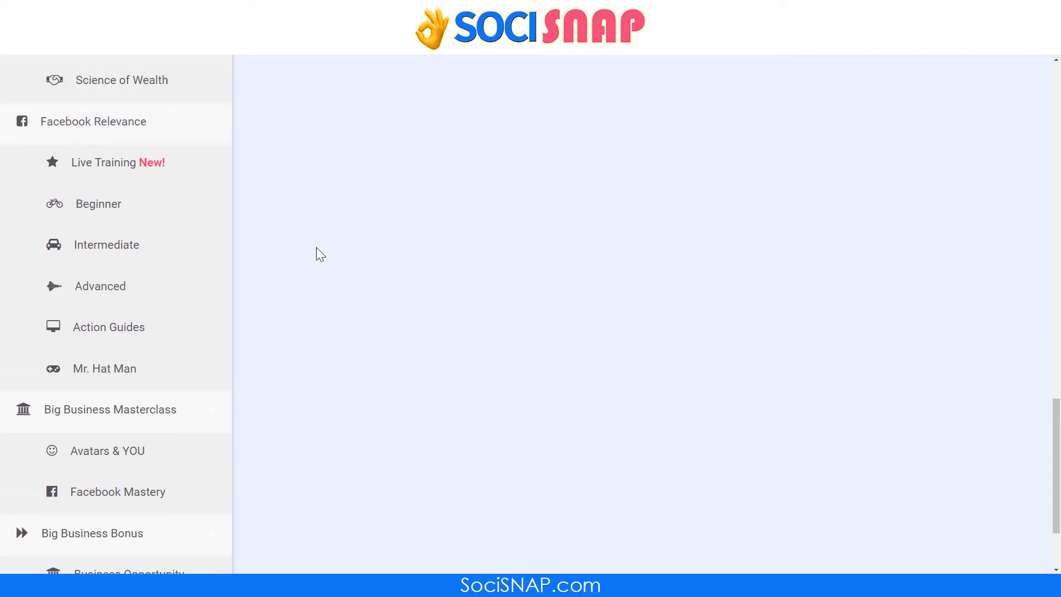
scroll(355, 363, down, 2)
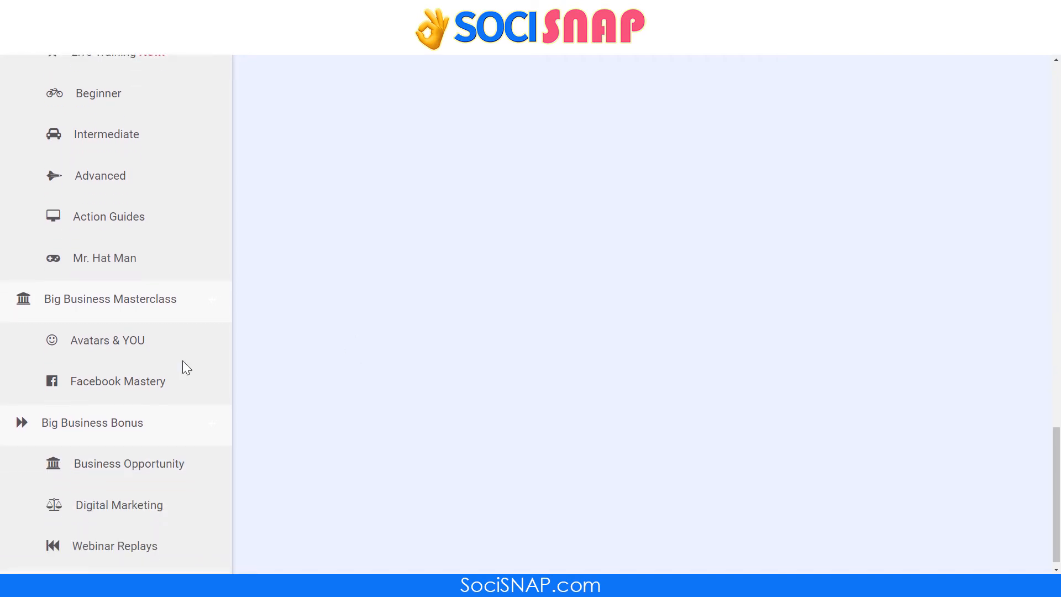
scroll(364, 327, down, 1)
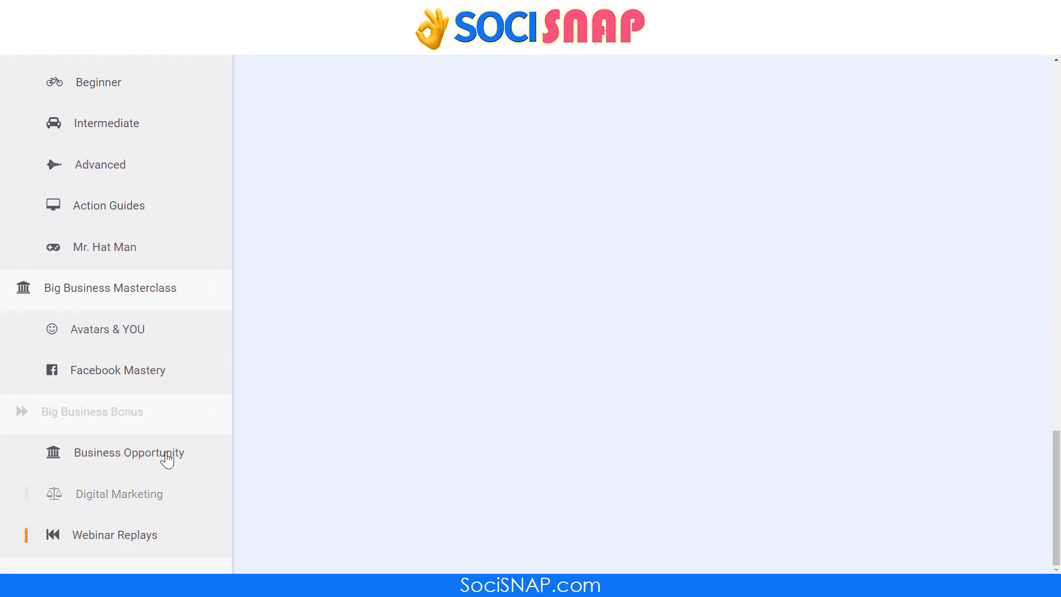
scroll(248, 419, up, 8)
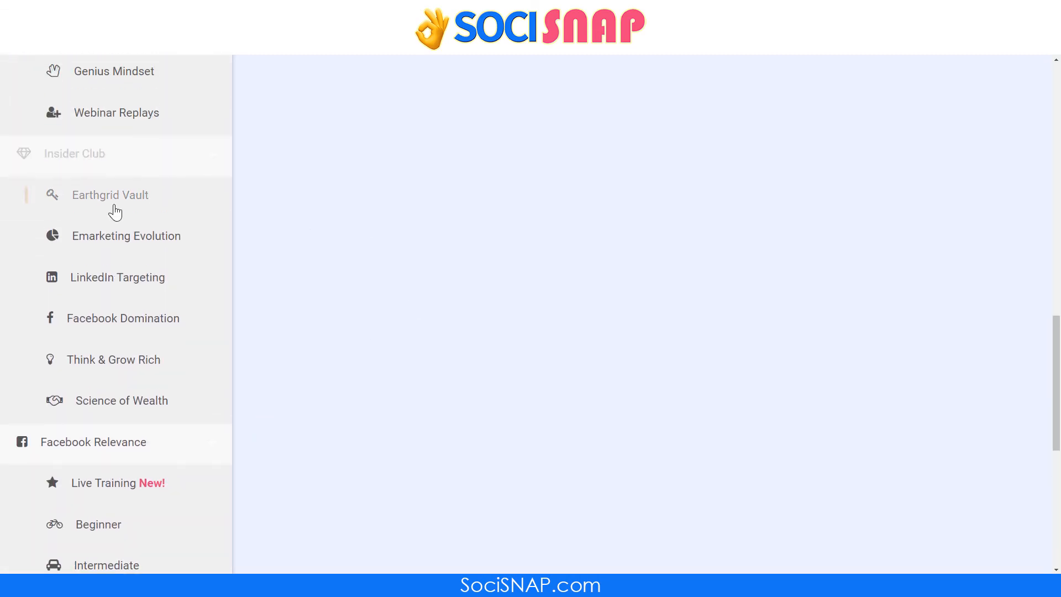